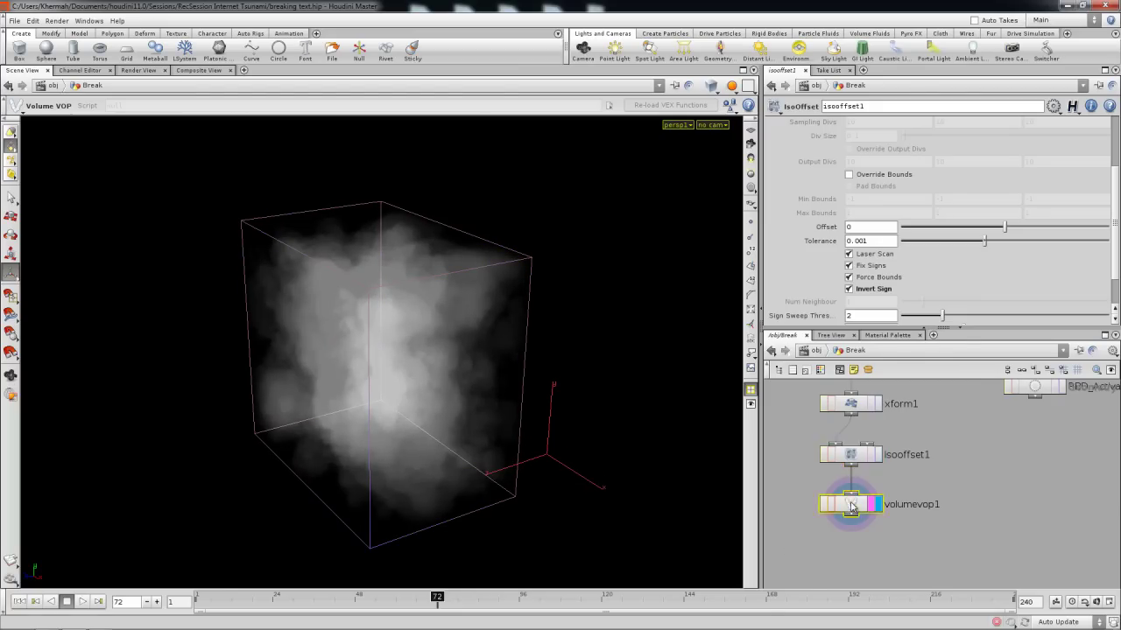
Step: Set the turbulent noise frequency to 0.6 on all three axes inside volumevop1 and return to the Break network
{"action": "middle_click_drag", "start_coordinate": [815, 170], "coordinate": [676, 176]}
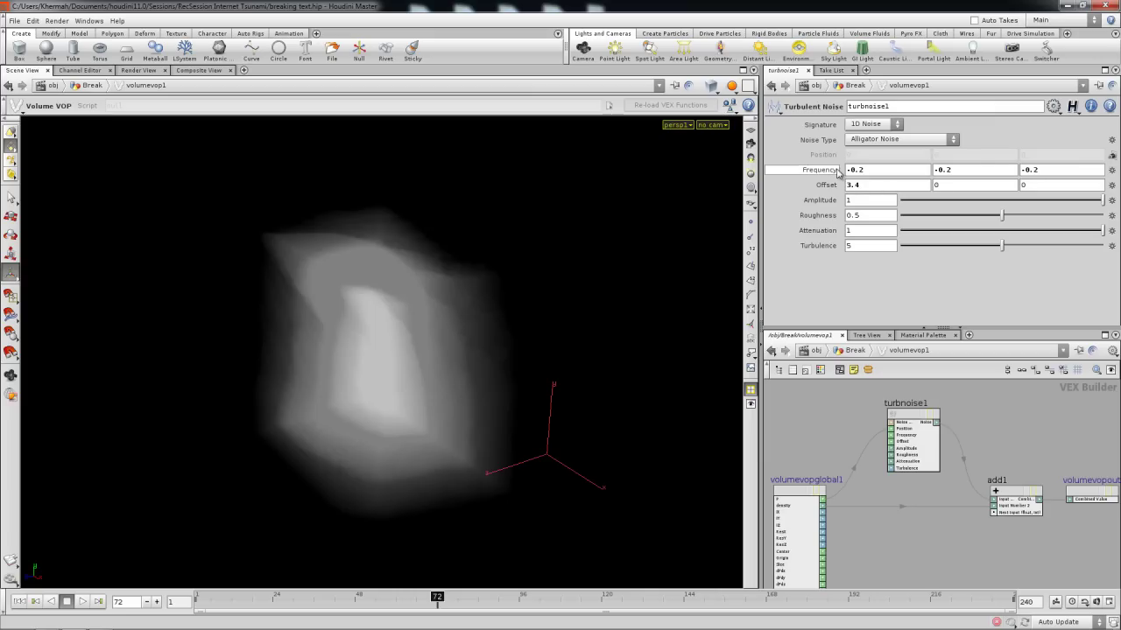
{"action": "middle_click_drag", "start_coordinate": [853, 172], "coordinate": [830, 173]}
{"action": "mouse_move", "coordinate": [544, 376]}
{"action": "left_mouse_down", "text": "alt"}
{"action": "mouse_move", "coordinate": [623, 345]}
{"action": "mouse_move", "coordinate": [539, 341]}
{"action": "mouse_move", "coordinate": [520, 388]}
{"action": "mouse_move", "coordinate": [561, 395]}
{"action": "mouse_move", "coordinate": [551, 350]}
{"action": "mouse_move", "coordinate": [550, 372]}
{"action": "left_mouse_up", "text": "alt"}
{"action": "key", "text": "Return"}
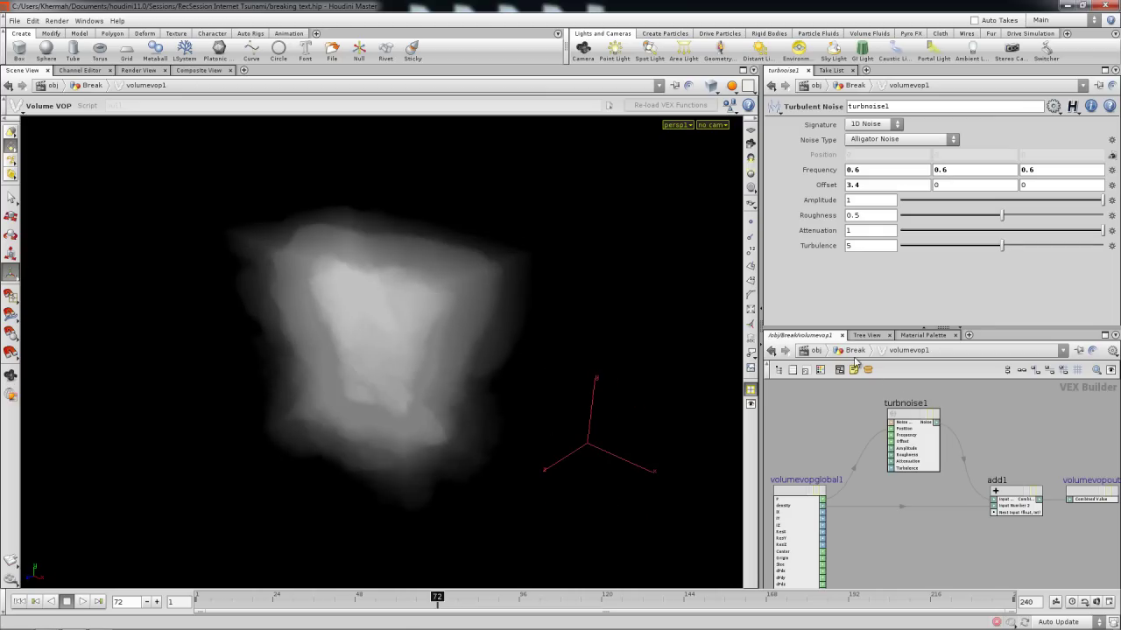
{"action": "left_click", "coordinate": [854, 351]}
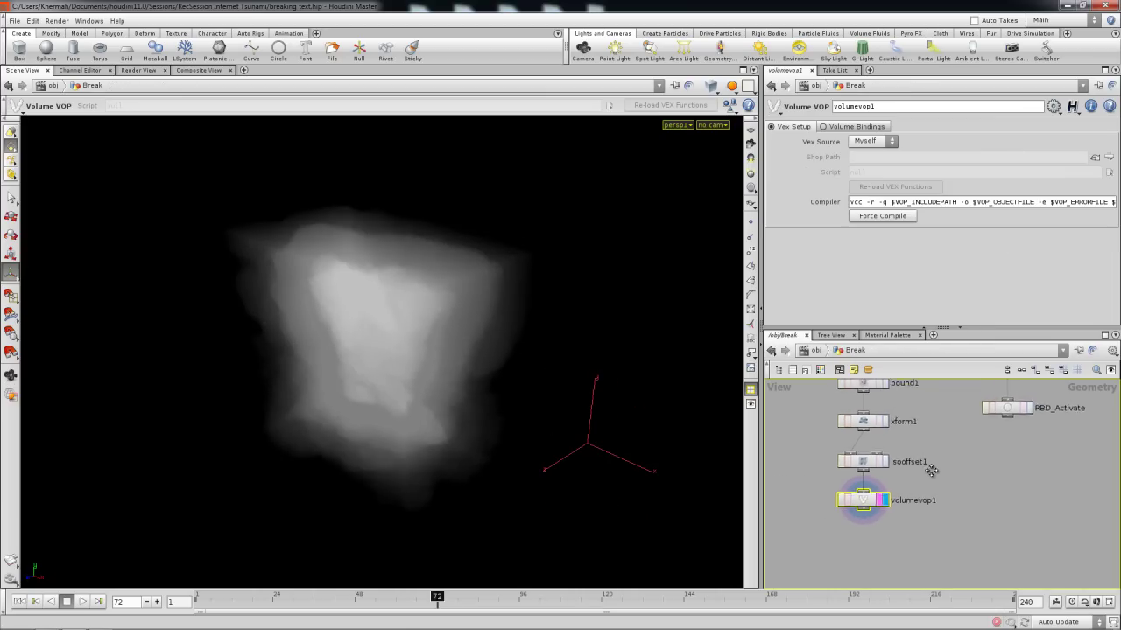
Step: Inspect the noise-distorted volume from several angles and at frame 110
{"action": "middle_click_drag", "start_coordinate": [931, 471], "coordinate": [923, 476]}
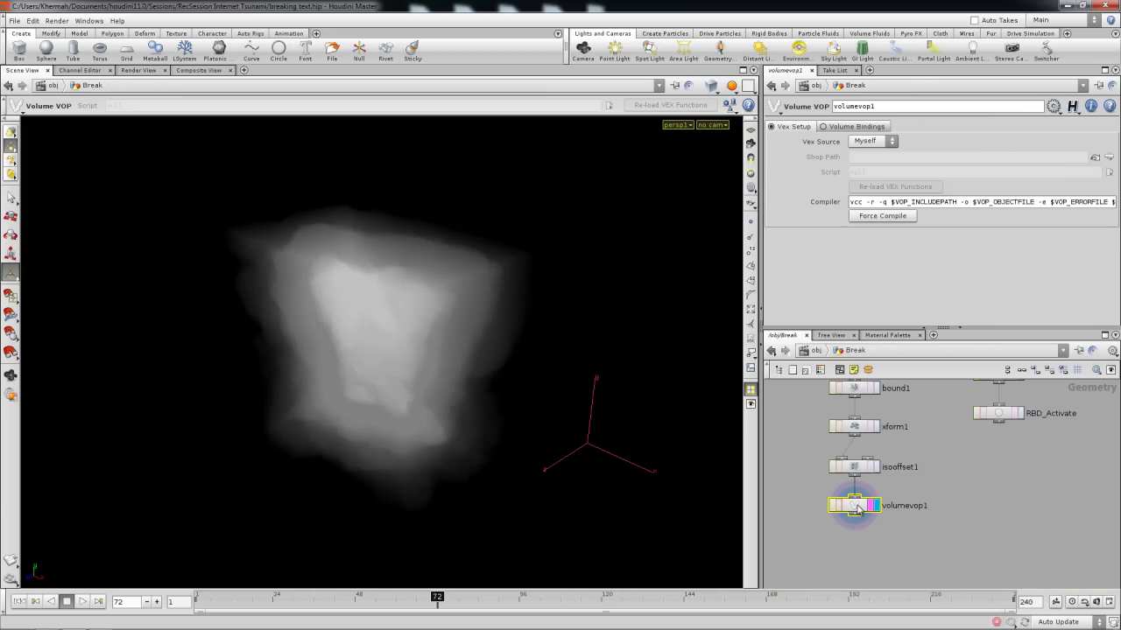
{"action": "key", "text": "Escape"}
{"action": "left_click_drag", "start_coordinate": [502, 432], "coordinate": [592, 392]}
{"action": "key", "text": "Return"}
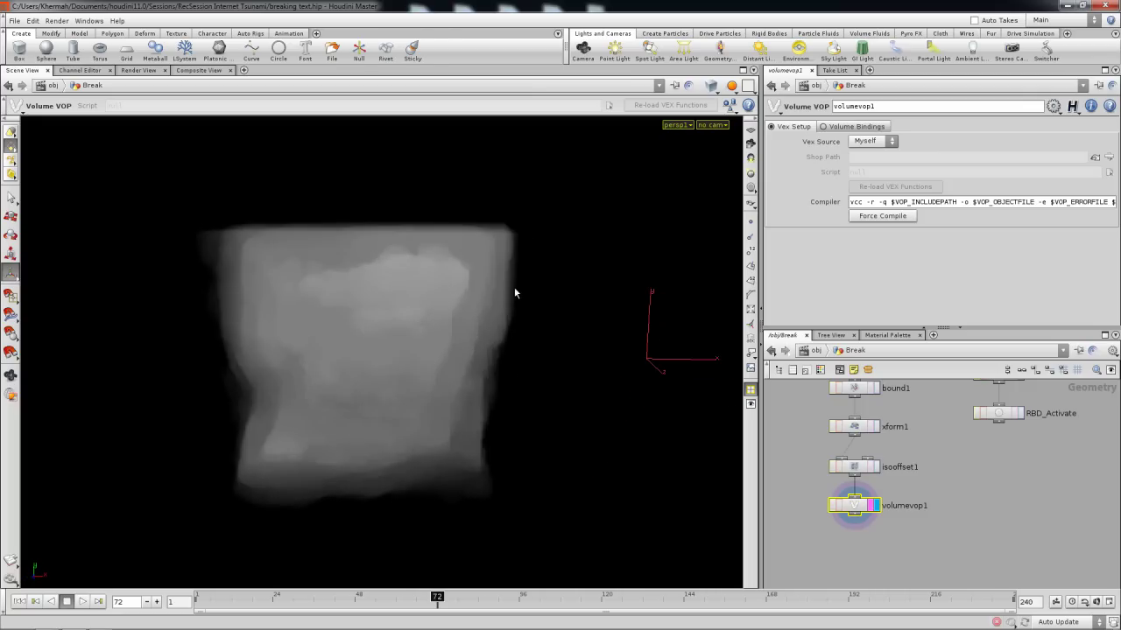
{"action": "mouse_move", "coordinate": [457, 409]}
{"action": "left_mouse_down"}
{"action": "mouse_move", "coordinate": [453, 383]}
{"action": "mouse_move", "coordinate": [447, 408]}
{"action": "mouse_move", "coordinate": [461, 412]}
{"action": "left_mouse_up"}
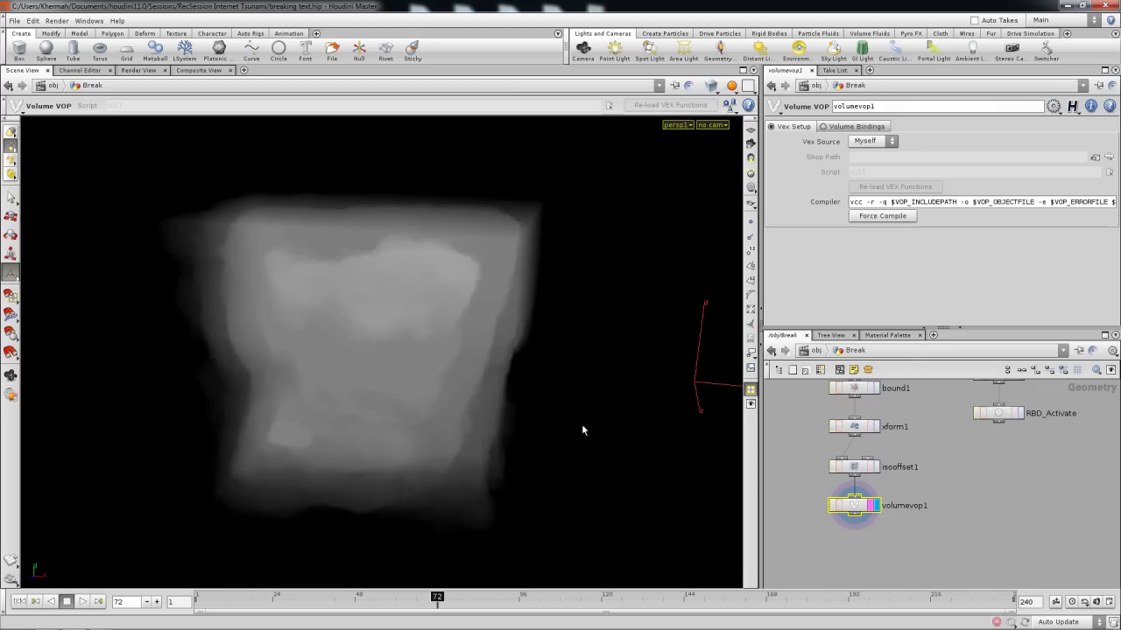
{"action": "scroll", "coordinate": [862, 534], "scroll_direction": "up", "scroll_amount": 5}
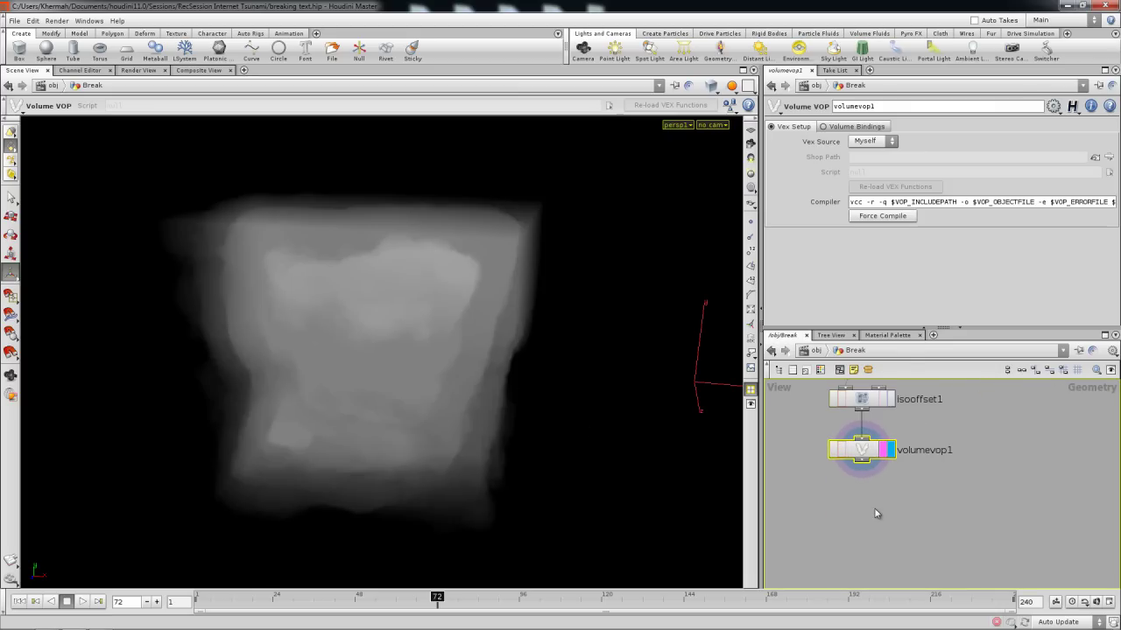
{"action": "left_click", "coordinate": [568, 601]}
{"action": "key", "text": "space"}
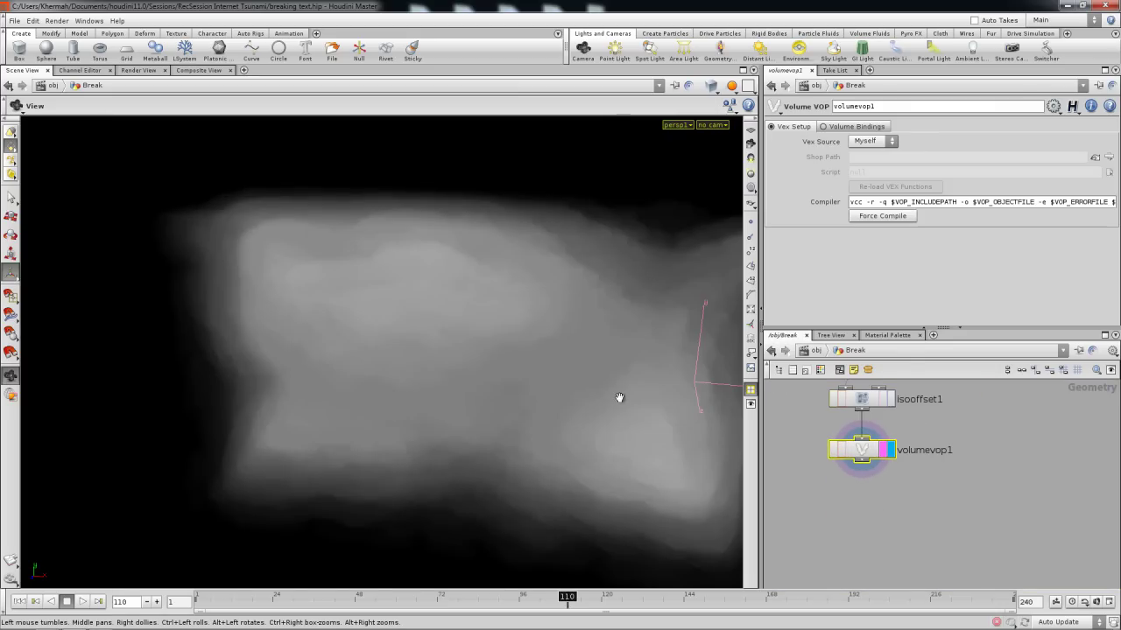
{"action": "right_click_drag", "start_coordinate": [618, 397], "coordinate": [429, 422]}
{"action": "left_click_drag", "start_coordinate": [429, 422], "coordinate": [413, 403]}
Step: Turn off Invert Sign on the isooffset1 node and check the resulting volume from another angle
{"action": "middle_click_drag", "start_coordinate": [788, 458], "coordinate": [823, 517]}
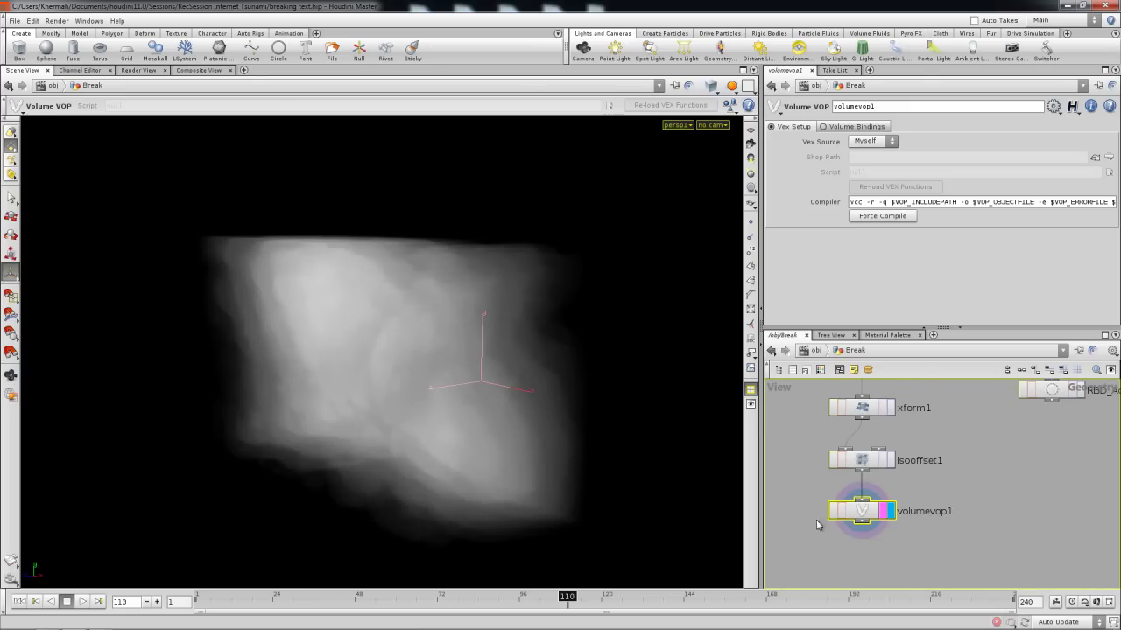
{"action": "left_click", "coordinate": [865, 460]}
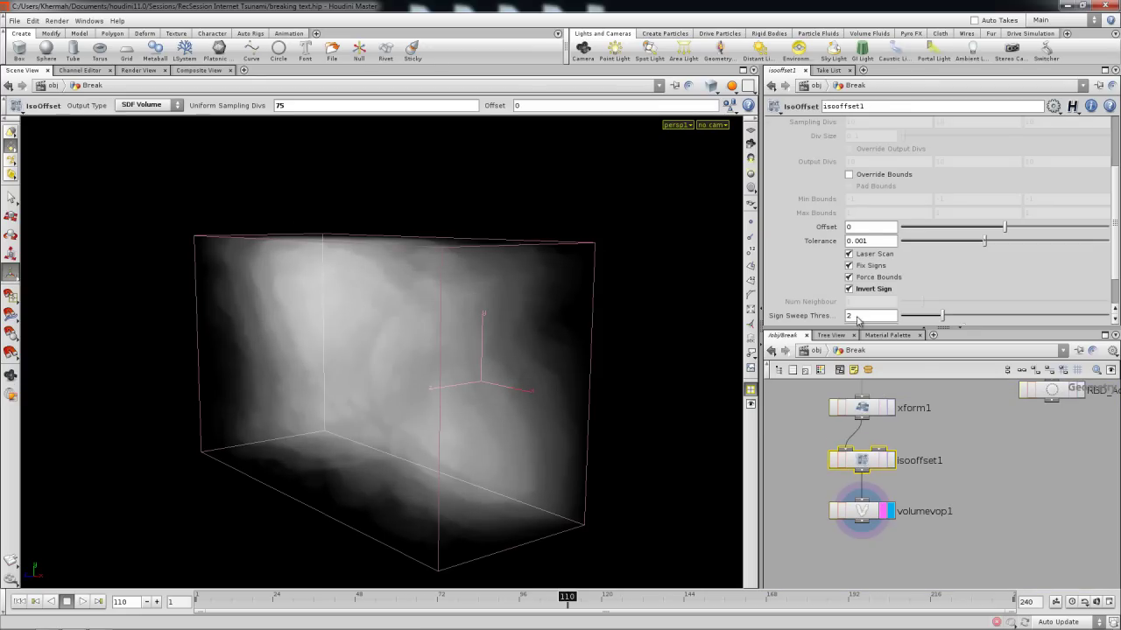
{"action": "left_click", "coordinate": [849, 289]}
{"action": "left_click_drag", "start_coordinate": [389, 447], "coordinate": [508, 454]}
Step: Add a Null node below volumevop1 and wire it to that node's output
{"action": "middle_click_drag", "start_coordinate": [807, 471], "coordinate": [813, 449]}
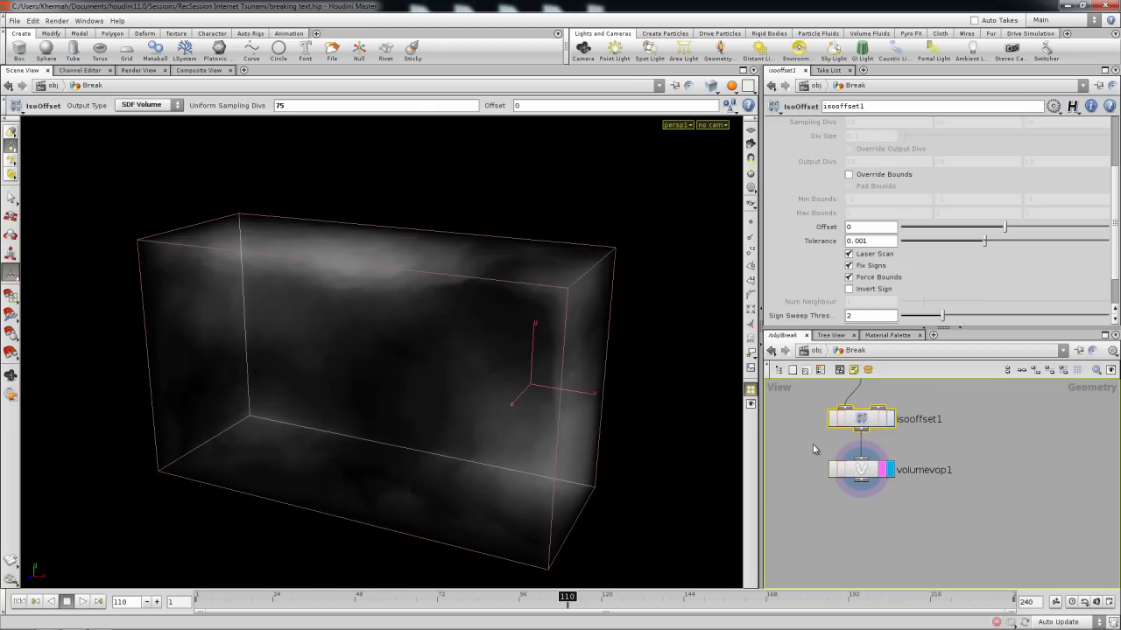
{"action": "middle_click_drag", "start_coordinate": [851, 511], "coordinate": [859, 487]}
{"action": "middle_click_drag", "start_coordinate": [869, 556], "coordinate": [852, 532]}
{"action": "right_click_drag", "start_coordinate": [850, 506], "coordinate": [865, 508]}
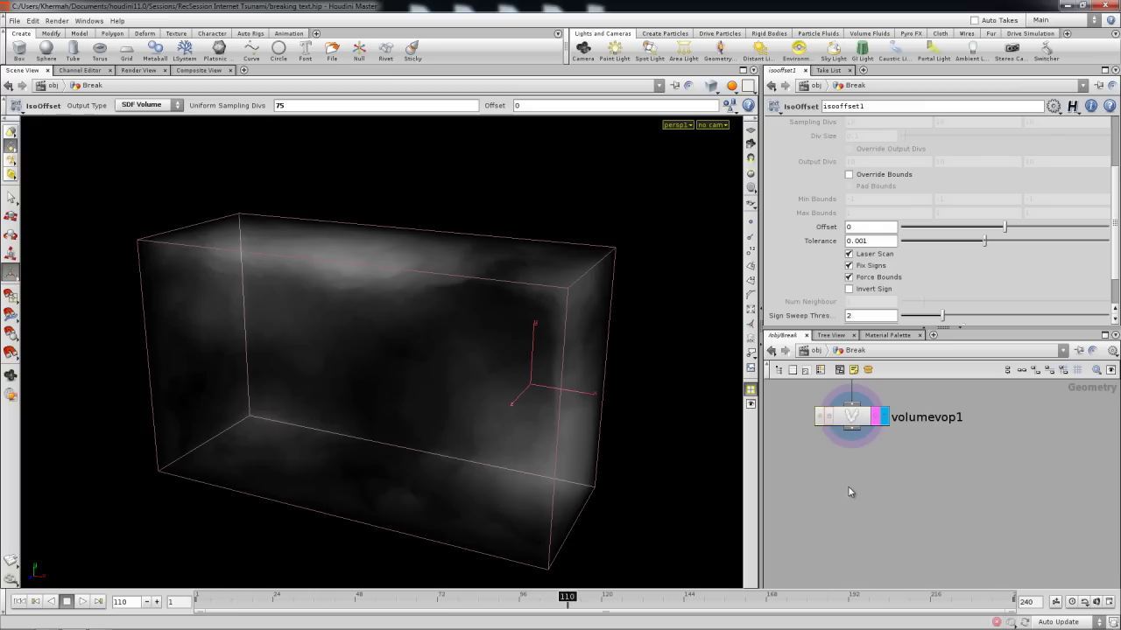
{"action": "key", "text": "Tab"}
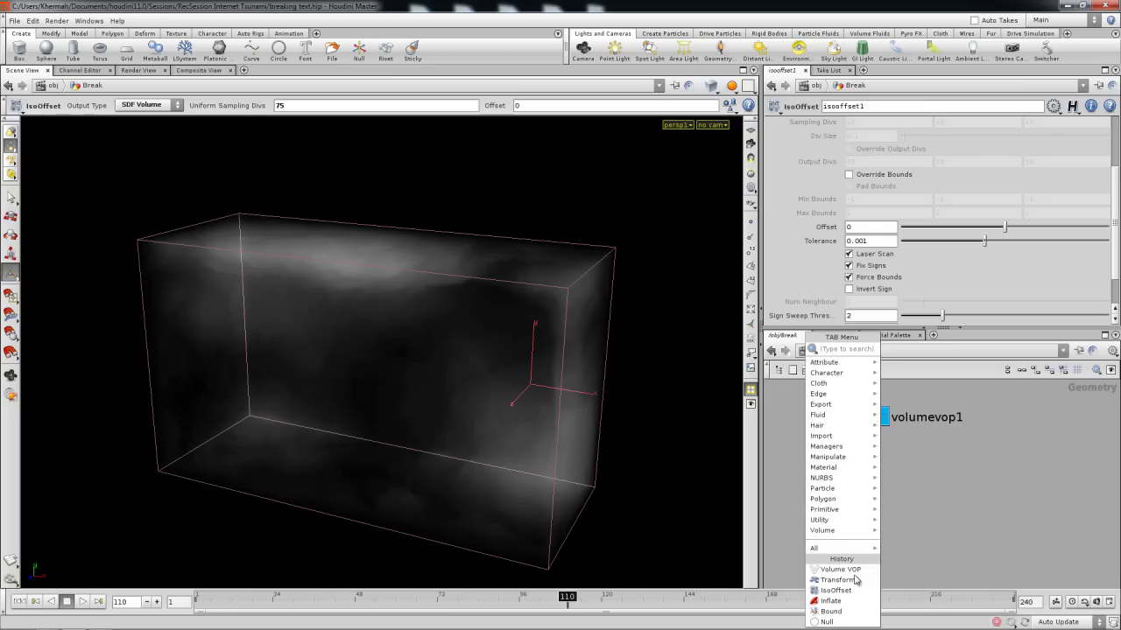
{"action": "left_click", "coordinate": [848, 623]}
{"action": "left_click", "coordinate": [845, 470]}
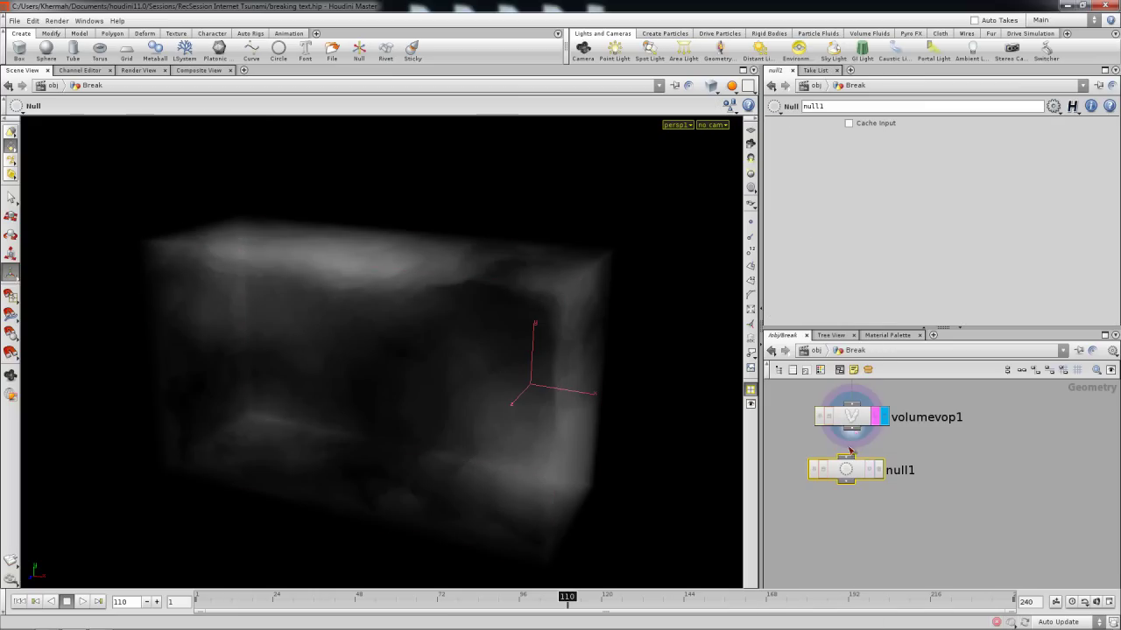
{"action": "left_click_drag", "start_coordinate": [847, 474], "coordinate": [855, 487]}
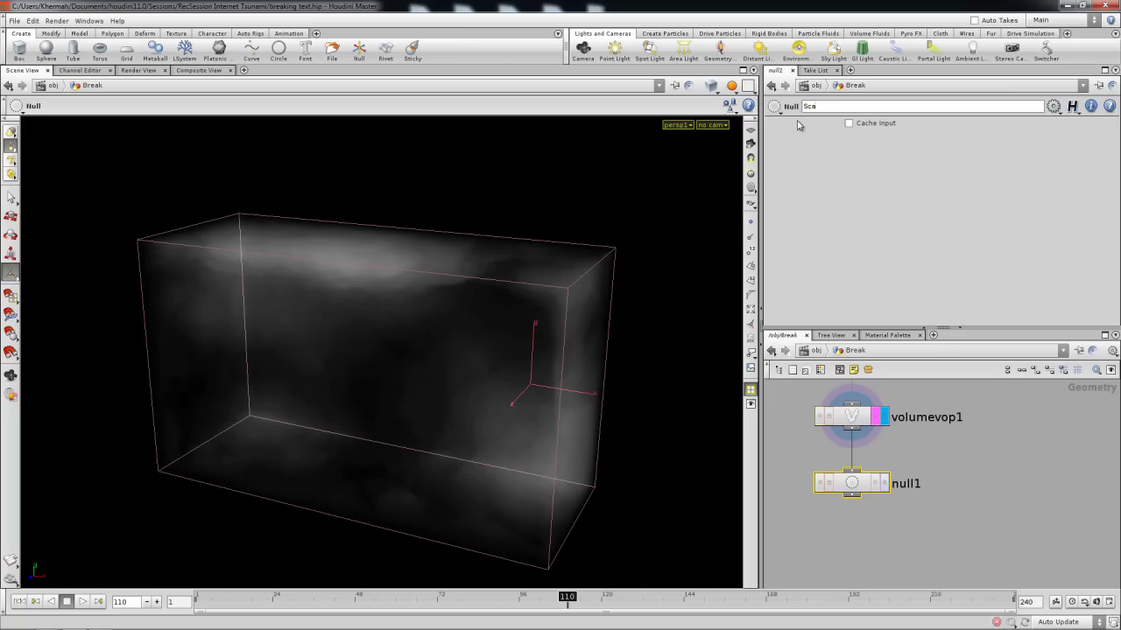
Step: Rename the new Null node Scalar_Field and set it as the displayed node
{"action": "type", "text": "Scalar_Field"}
{"action": "key", "text": "Return"}
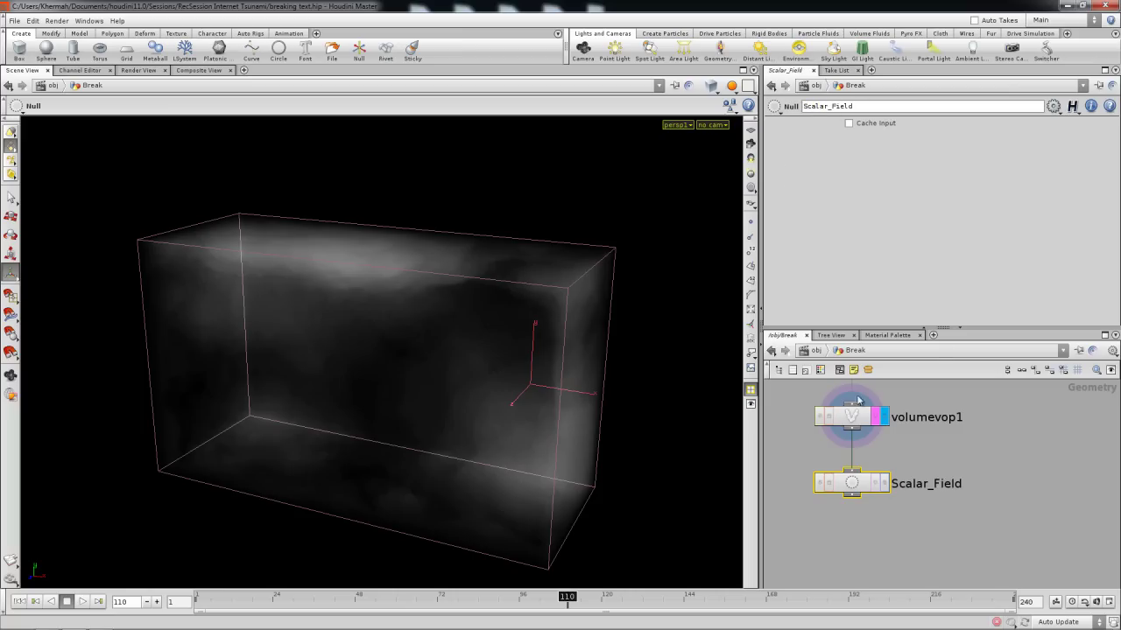
{"action": "left_click", "coordinate": [874, 485]}
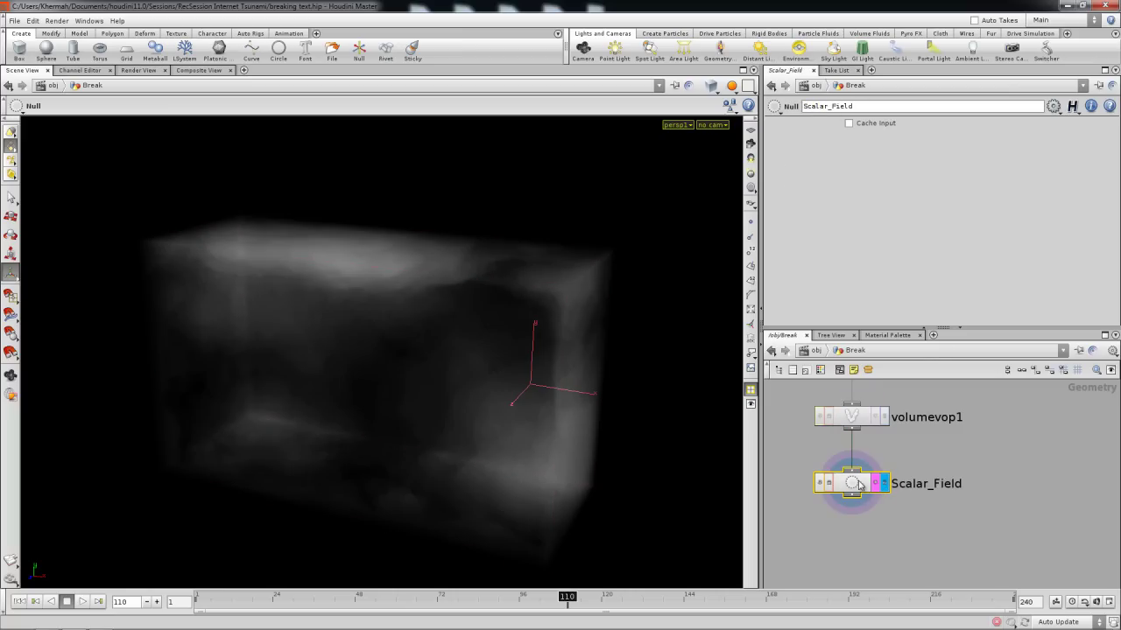
Step: Examine the Scalar_Field volume from several angles and against the ground grid at frame 135
{"action": "left_click_drag", "start_coordinate": [584, 481], "coordinate": [552, 395]}
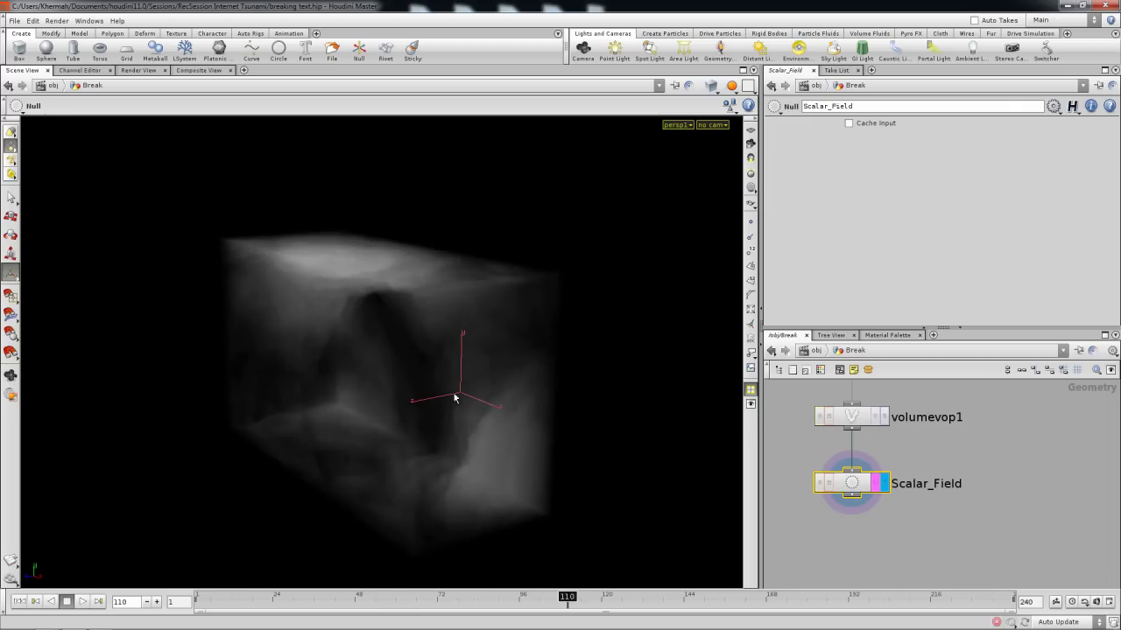
{"action": "scroll", "coordinate": [904, 524], "scroll_direction": "down", "scroll_amount": 5}
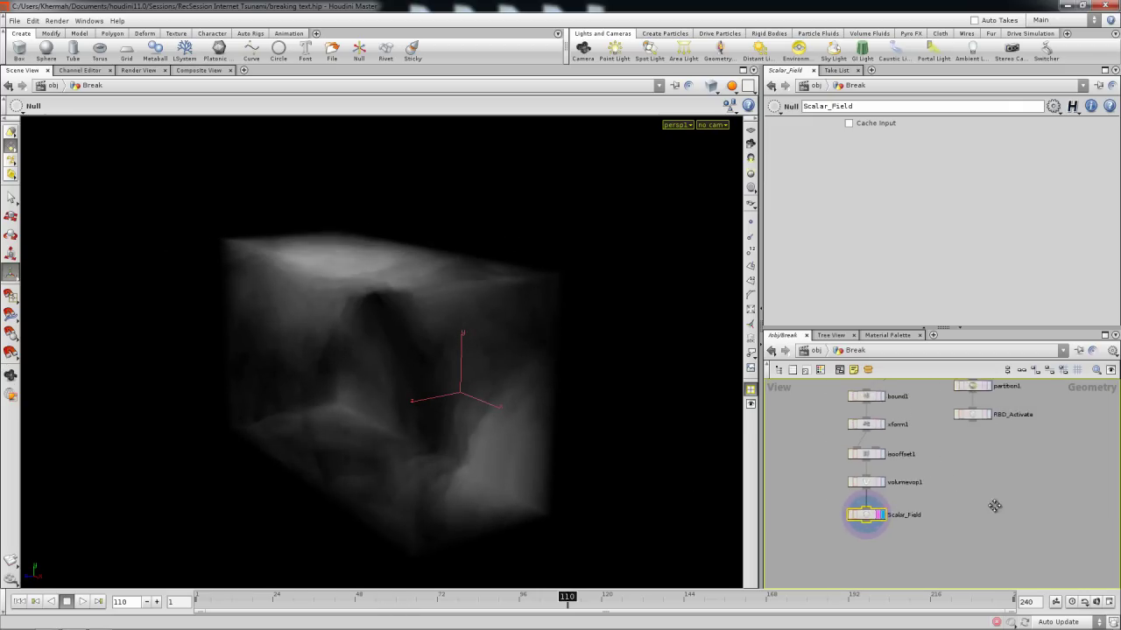
{"action": "scroll", "coordinate": [979, 508], "scroll_direction": "down", "scroll_amount": 1}
{"action": "middle_click_drag", "start_coordinate": [979, 508], "coordinate": [960, 531]}
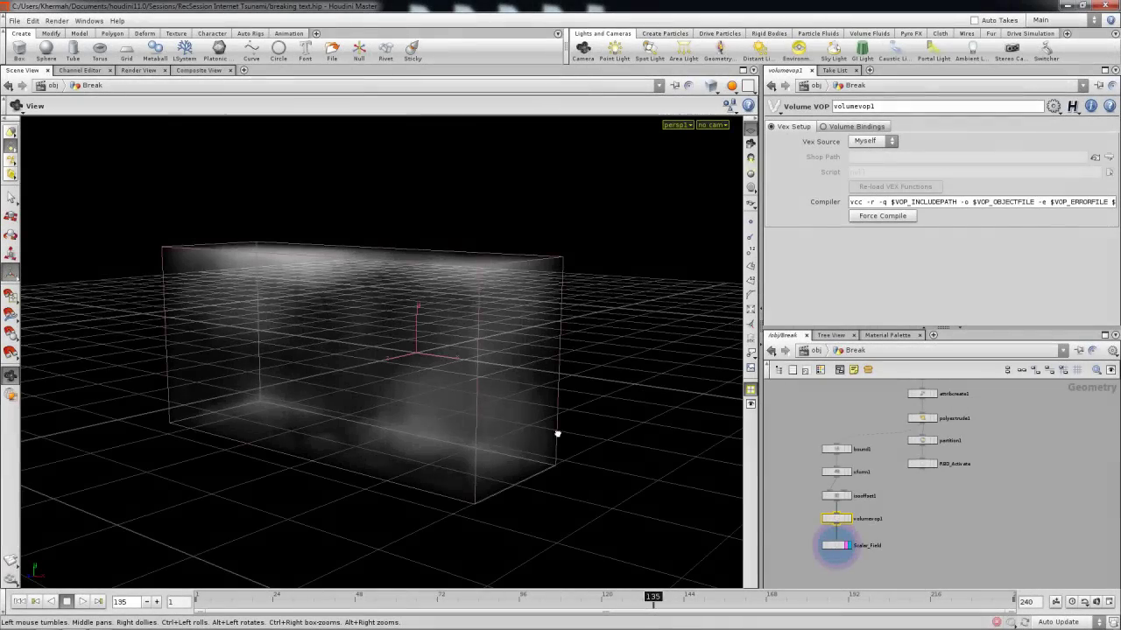
{"action": "left_click_drag", "start_coordinate": [555, 433], "coordinate": [570, 464], "text": "alt"}
{"action": "right_click_drag", "start_coordinate": [570, 465], "coordinate": [582, 471], "text": "alt"}
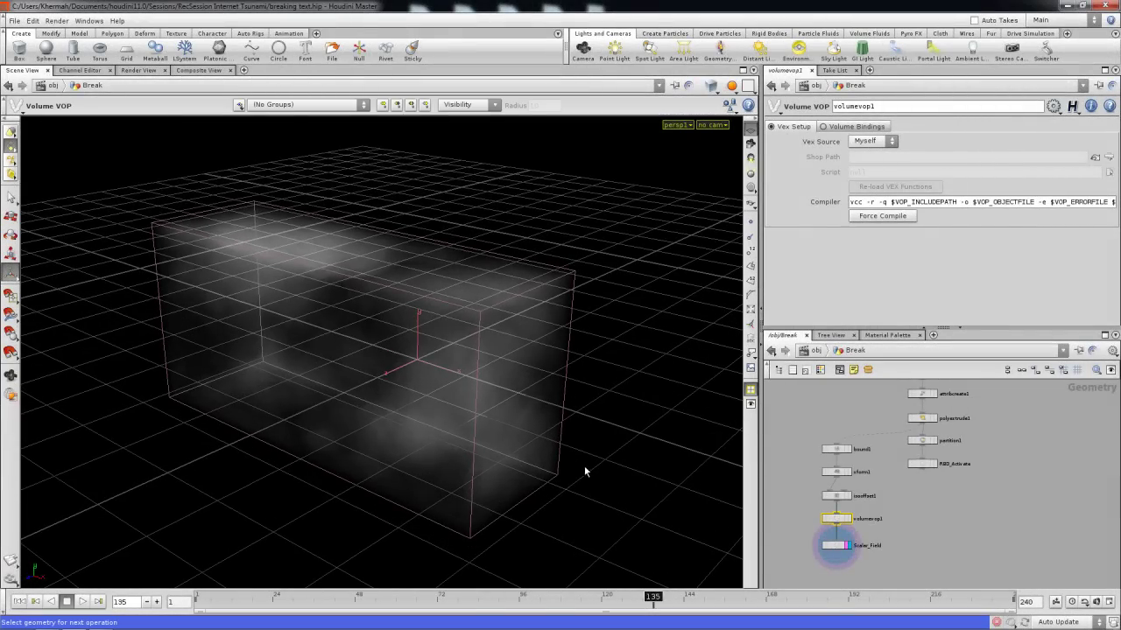
{"action": "mouse_move", "coordinate": [585, 471]}
{"action": "left_mouse_down", "text": "alt"}
{"action": "mouse_move", "coordinate": [563, 453]}
{"action": "mouse_move", "coordinate": [580, 459]}
{"action": "left_mouse_up", "text": "alt"}
Step: Set the font1 node's Y translate to 0.9 to raise the text above the grid
{"action": "middle_click_drag", "start_coordinate": [818, 489], "coordinate": [827, 546]}
{"action": "left_click", "coordinate": [884, 442]}
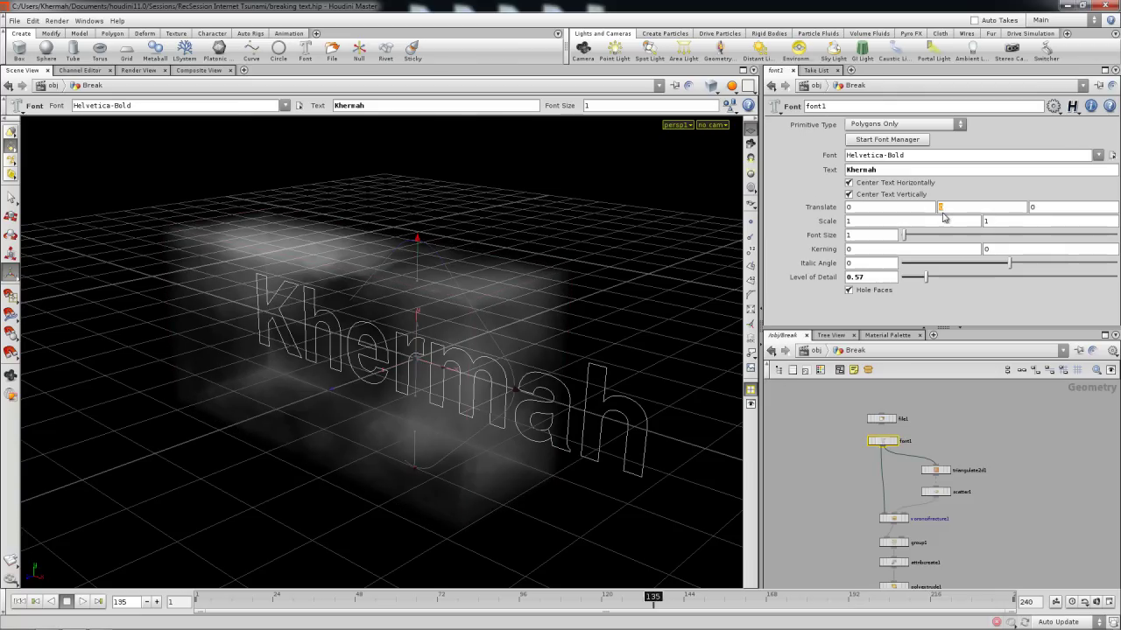
{"action": "left_click_drag", "start_coordinate": [488, 371], "coordinate": [521, 382], "text": "alt"}
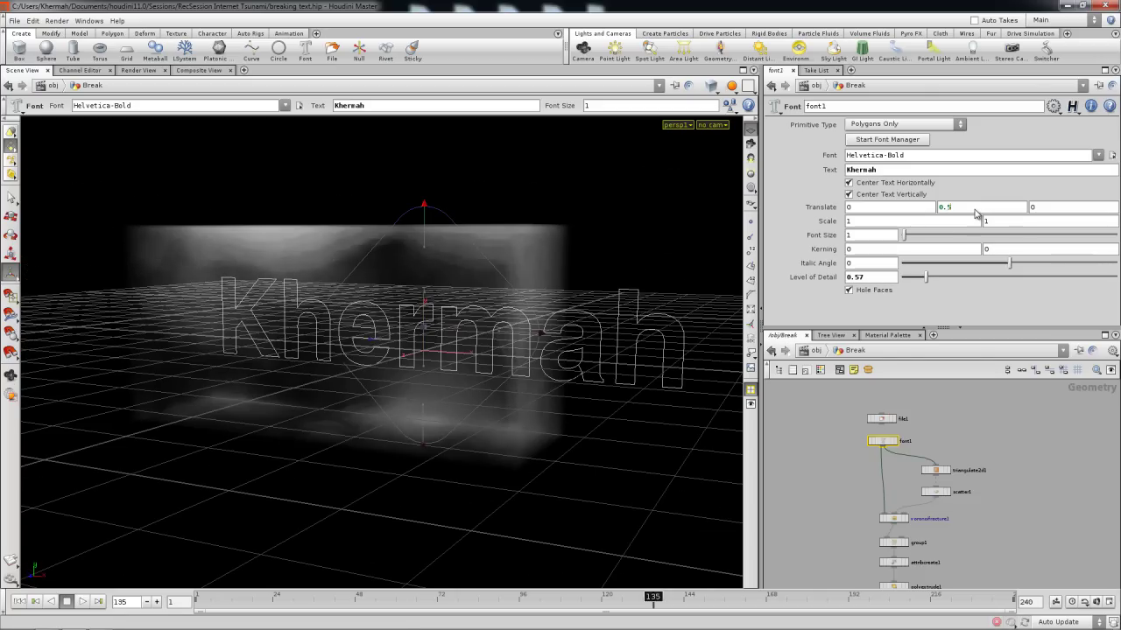
{"action": "left_click_drag", "start_coordinate": [458, 394], "coordinate": [540, 394]}
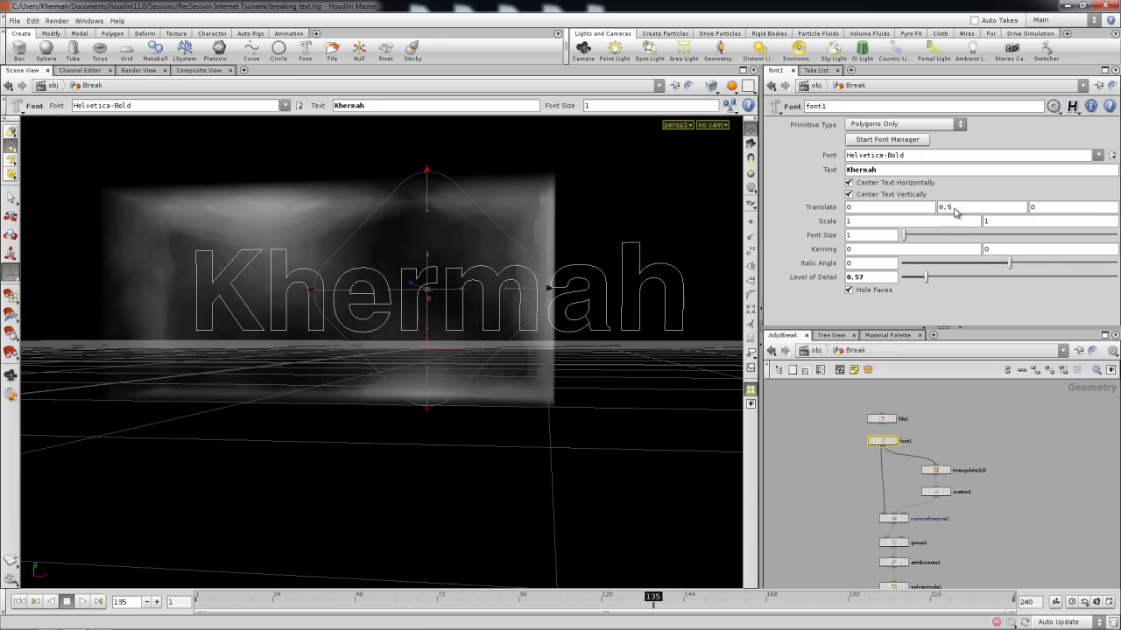
{"action": "key", "text": "Return"}
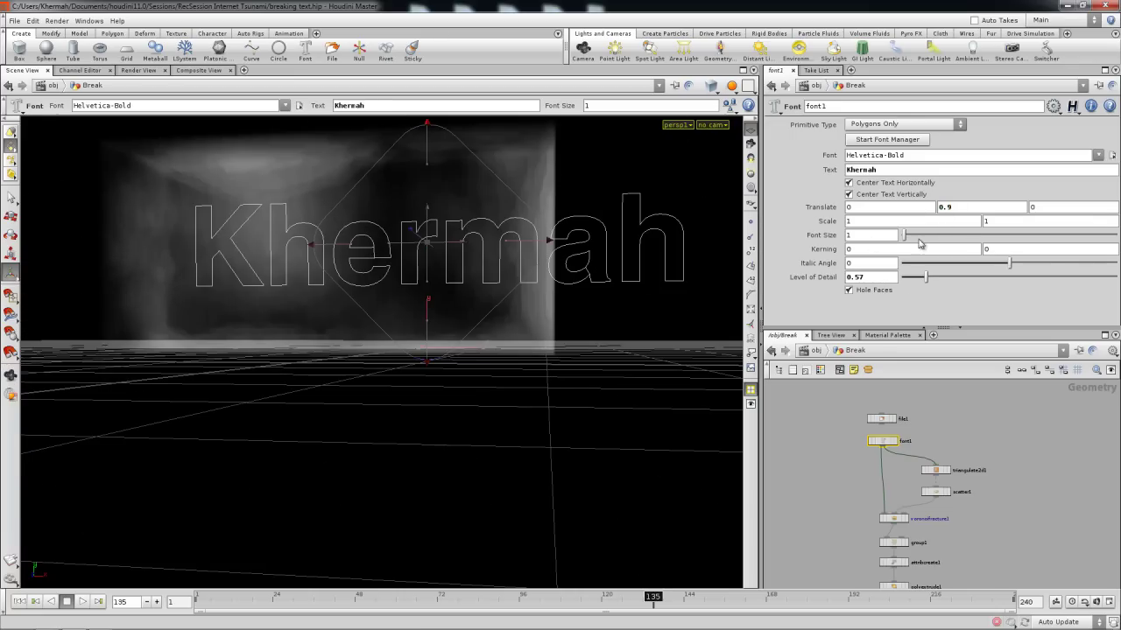
{"action": "left_click_drag", "start_coordinate": [643, 380], "coordinate": [606, 378]}
{"action": "left_click", "coordinate": [832, 436]}
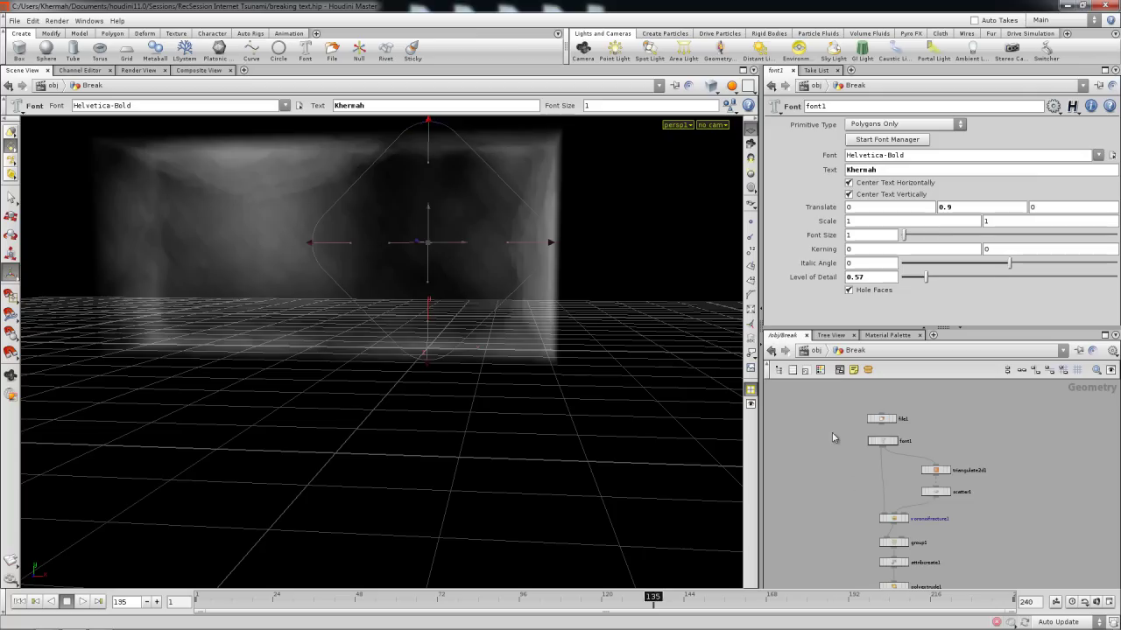
Step: Create a DOP Network at the object level and name it Sim_BreakAwayText
{"action": "left_click", "coordinate": [815, 350]}
{"action": "key", "text": "Tab"}
{"action": "mouse_move", "coordinate": [887, 489]}
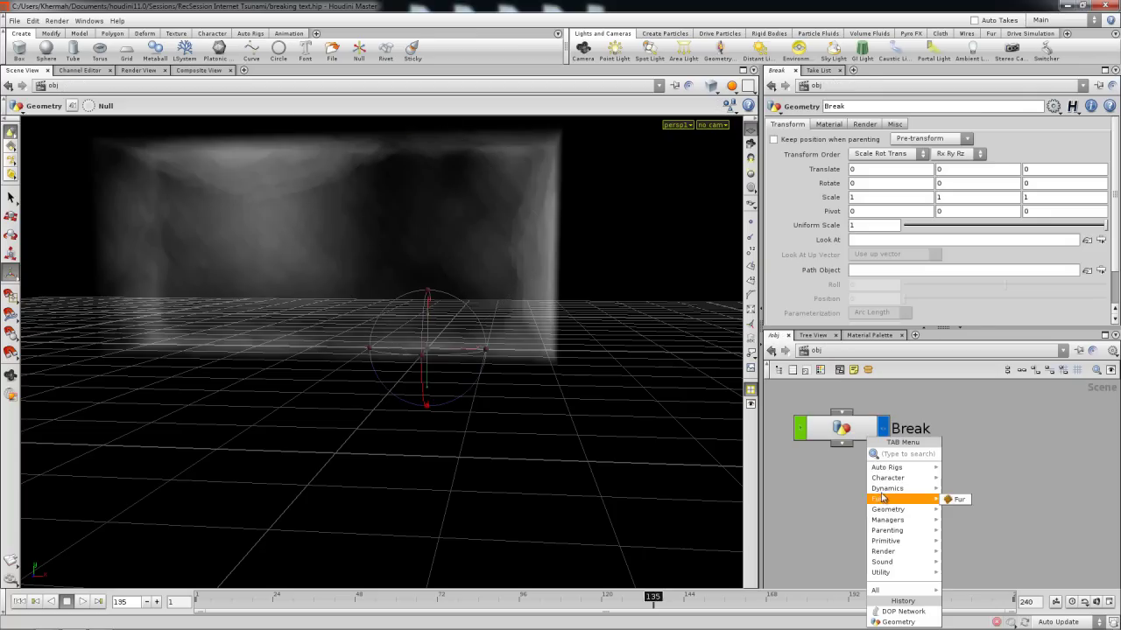
{"action": "left_click", "coordinate": [974, 489]}
{"action": "left_click", "coordinate": [925, 495]}
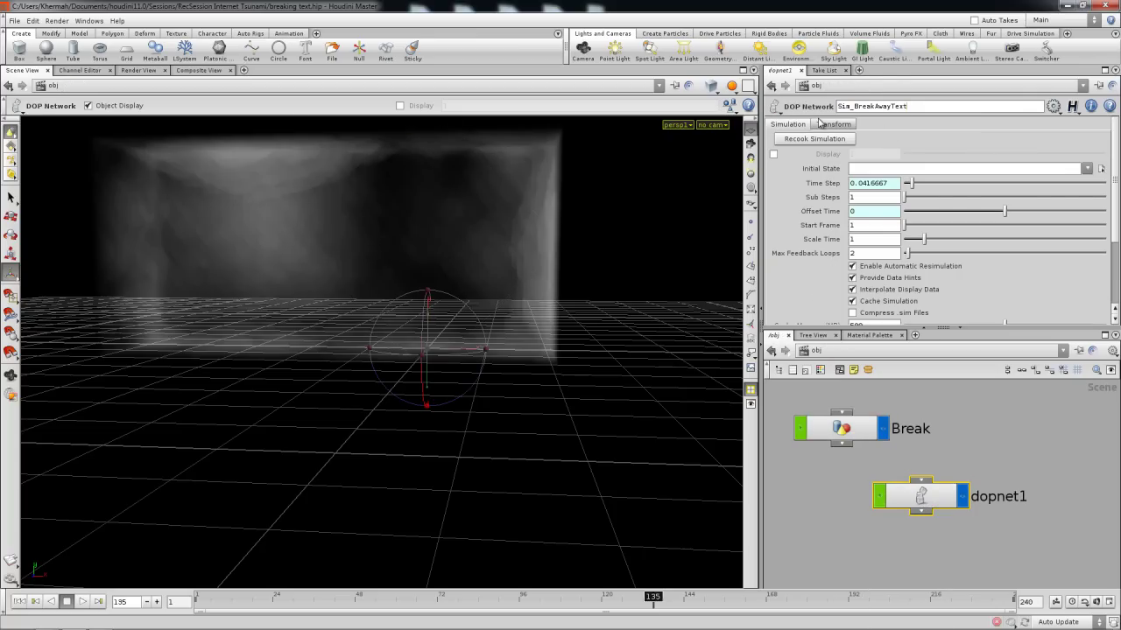
{"action": "key", "text": "Return"}
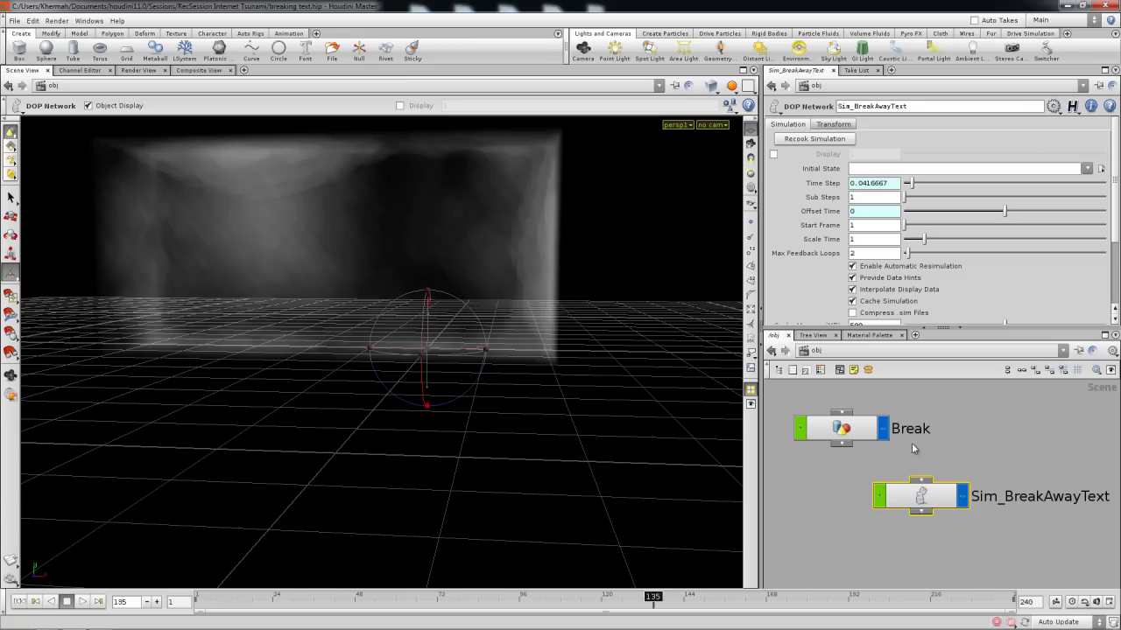
Step: Enter the Sim_BreakAwayText network and change the viewport's background color scheme to Light
{"action": "double_click", "coordinate": [925, 495]}
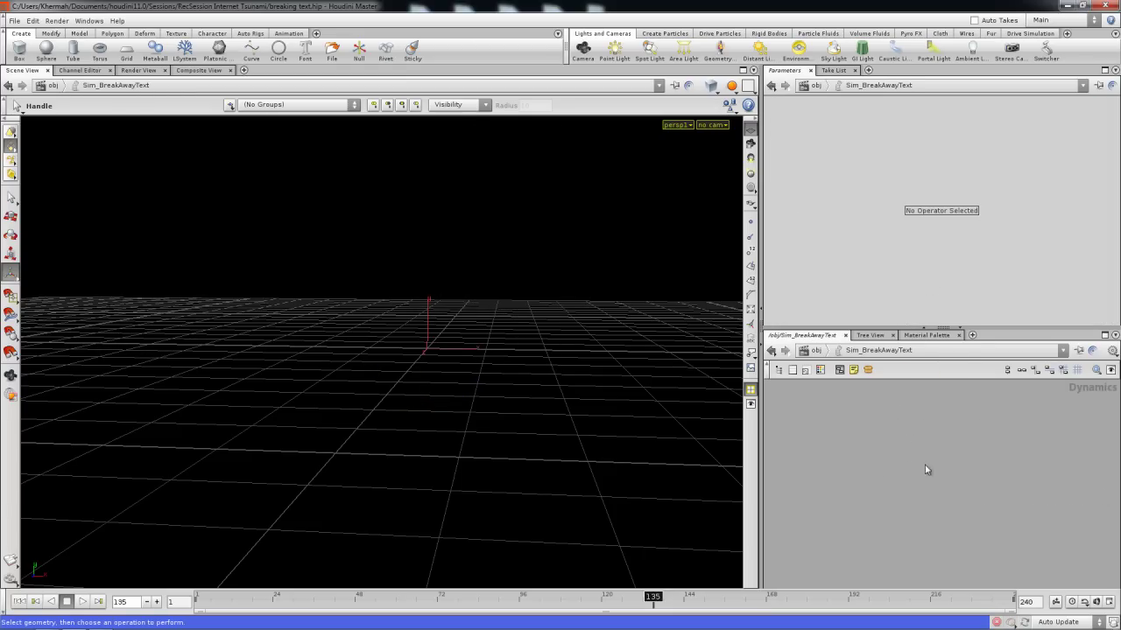
{"action": "key", "text": "d"}
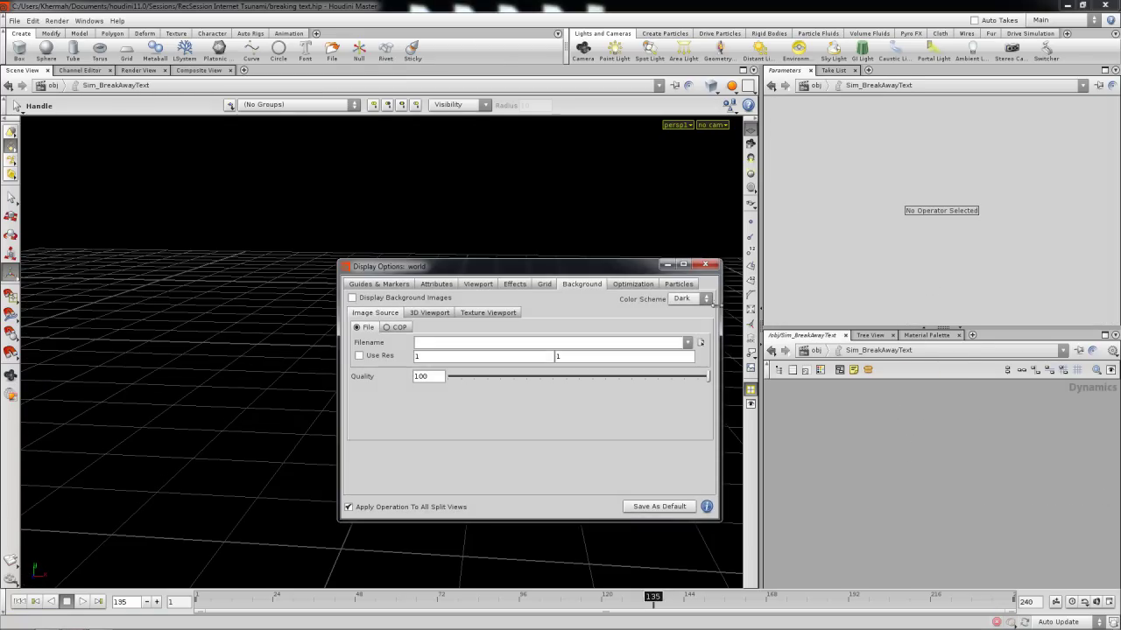
{"action": "left_click", "coordinate": [689, 299]}
{"action": "left_click", "coordinate": [687, 309]}
{"action": "left_click", "coordinate": [705, 264]}
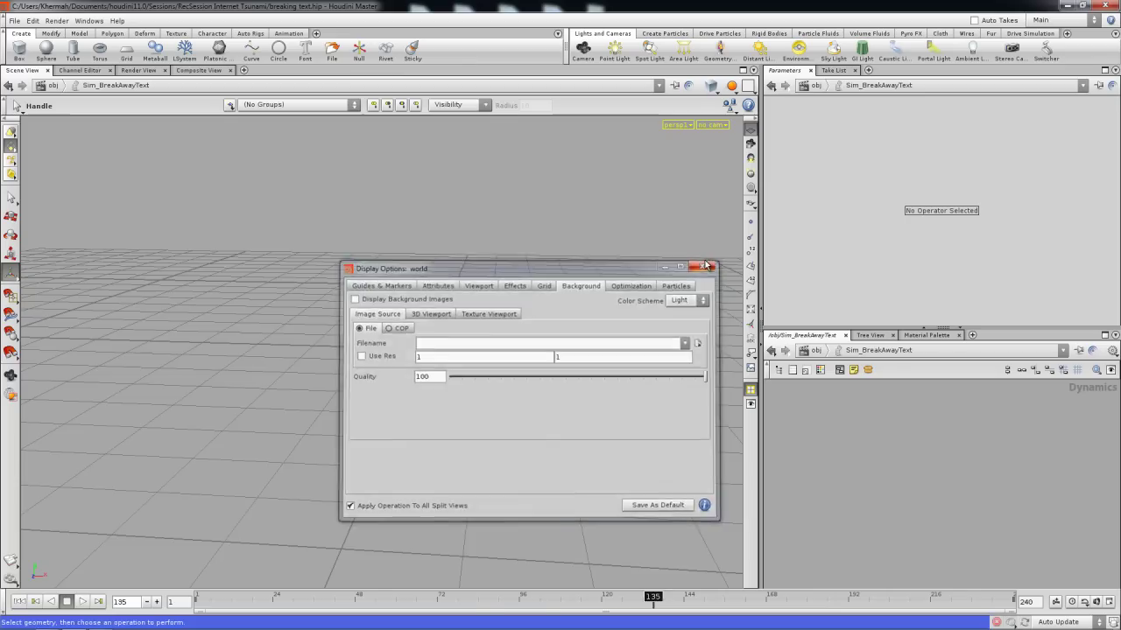
{"action": "left_click_drag", "start_coordinate": [604, 404], "coordinate": [571, 391], "text": "alt"}
{"action": "key", "text": "Return"}
Step: Add an RBD Fractured Object node to the Sim_BreakAwayText network
{"action": "key", "text": "Tab"}
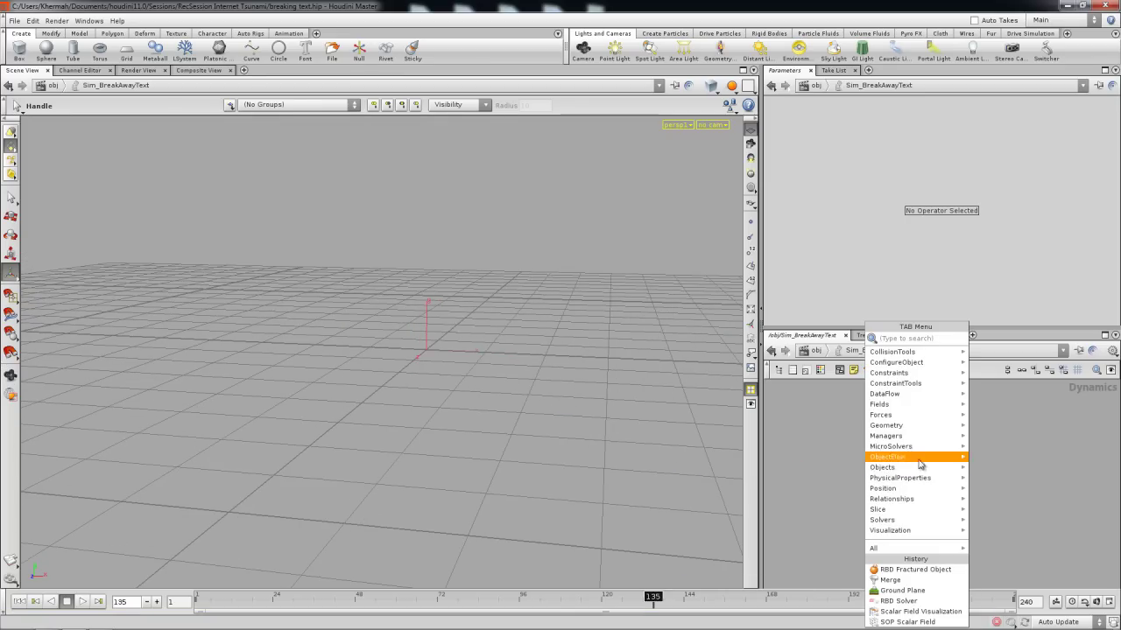
{"action": "mouse_move", "coordinate": [901, 469]}
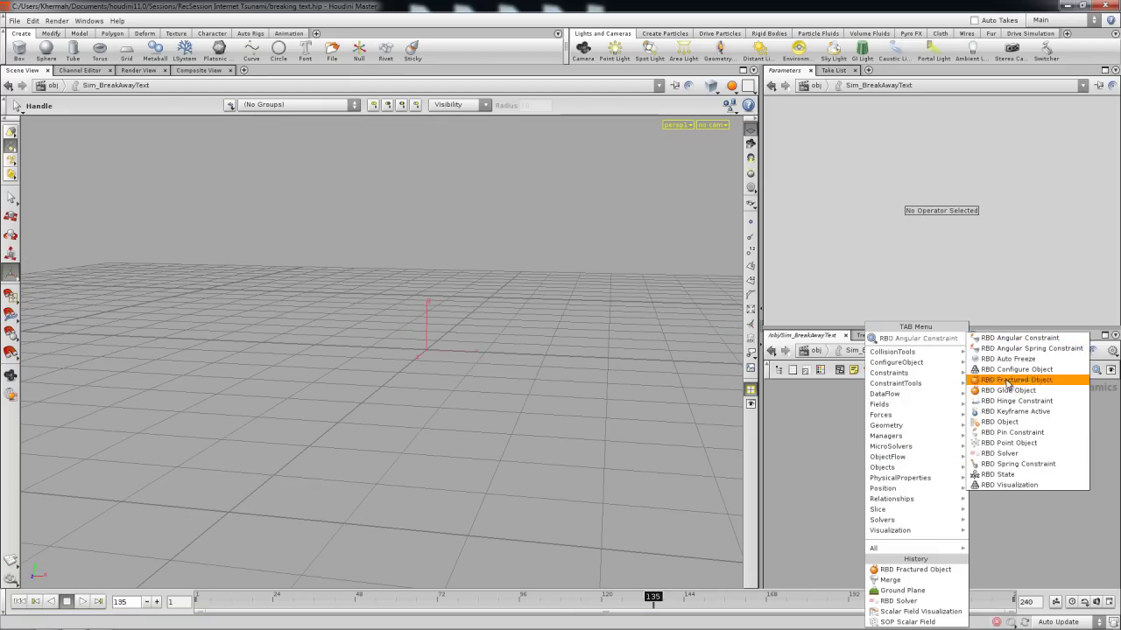
{"action": "left_click", "coordinate": [1007, 381]}
{"action": "left_click", "coordinate": [876, 441]}
{"action": "key", "text": "h"}
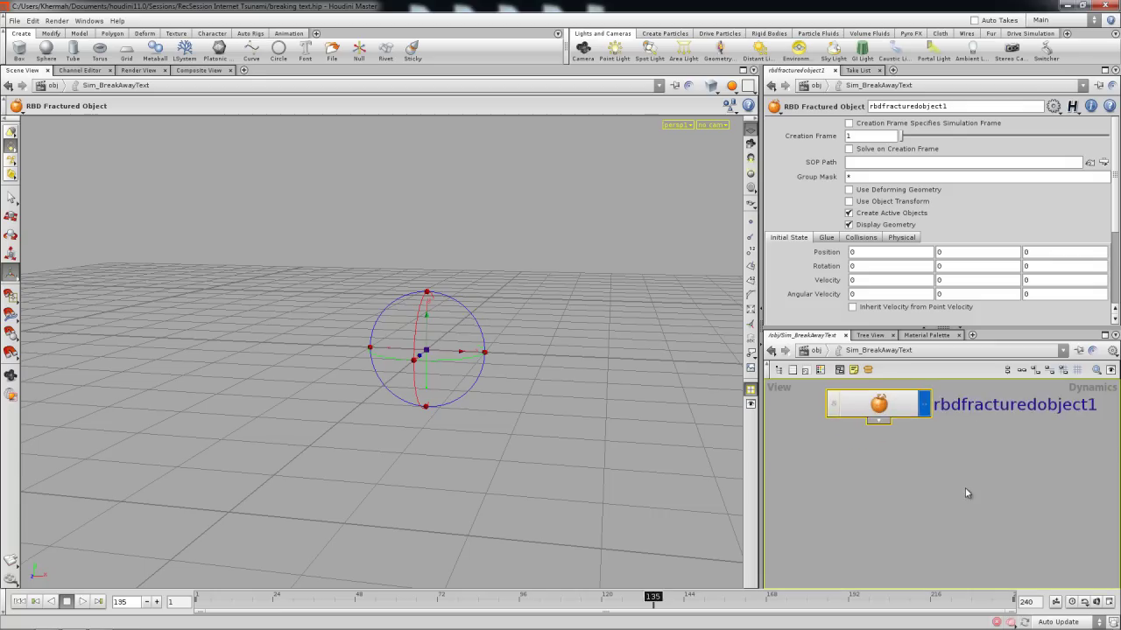
Step: Set the RBD Fractured Object's SOP path to /obj/Break/RBD_Activate
{"action": "left_click", "coordinate": [1103, 163]}
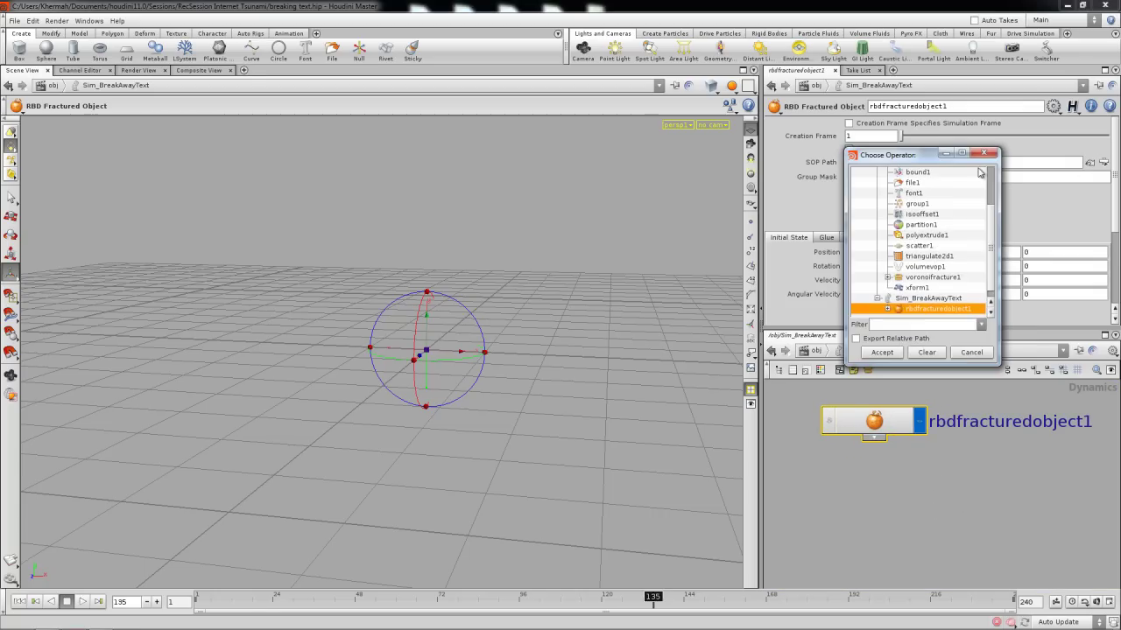
{"action": "scroll", "coordinate": [944, 221], "scroll_direction": "up", "scroll_amount": 2}
{"action": "left_click", "coordinate": [921, 205]}
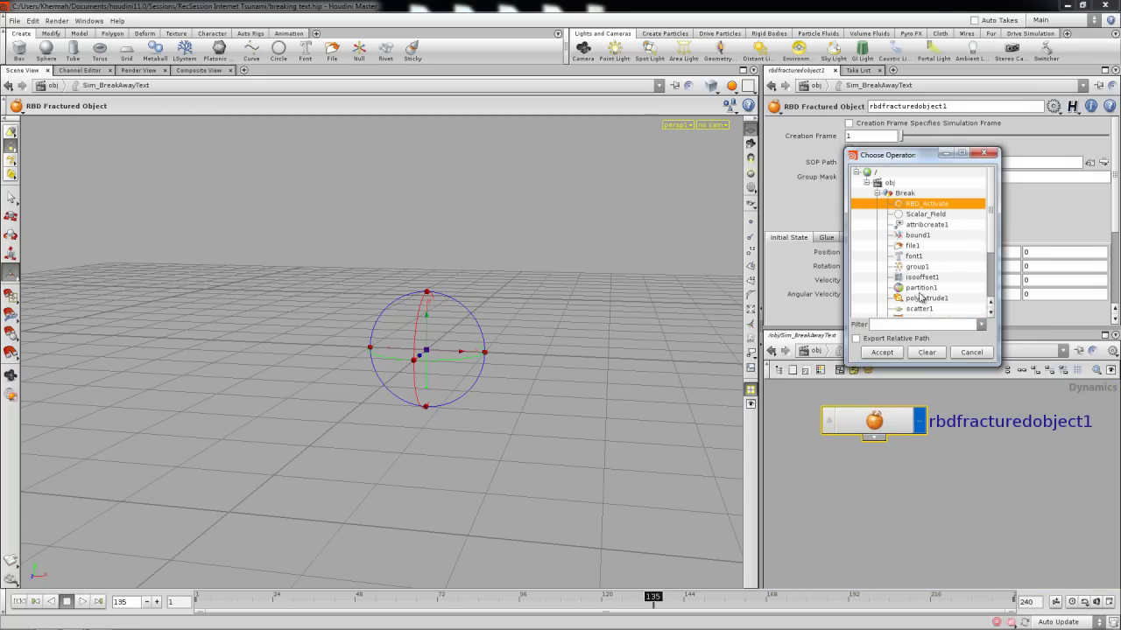
{"action": "left_click", "coordinate": [893, 353]}
{"action": "left_click_drag", "start_coordinate": [863, 431], "coordinate": [855, 437]}
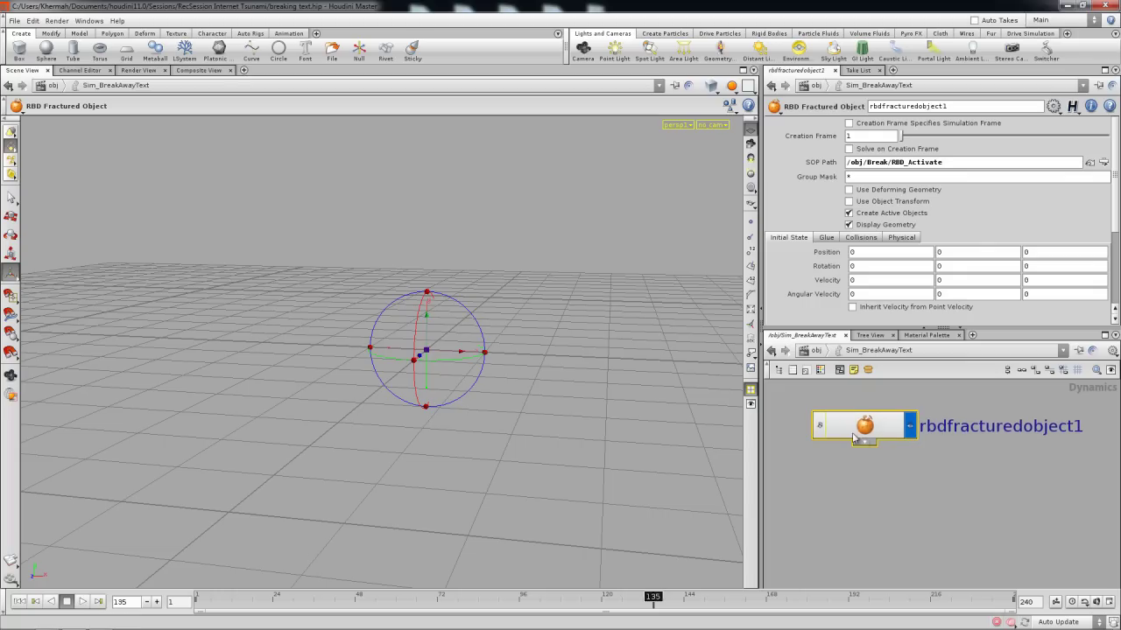
Step: Rewind the timeline to frame 1 and inspect the fractured text from another angle
{"action": "left_click", "coordinate": [19, 601]}
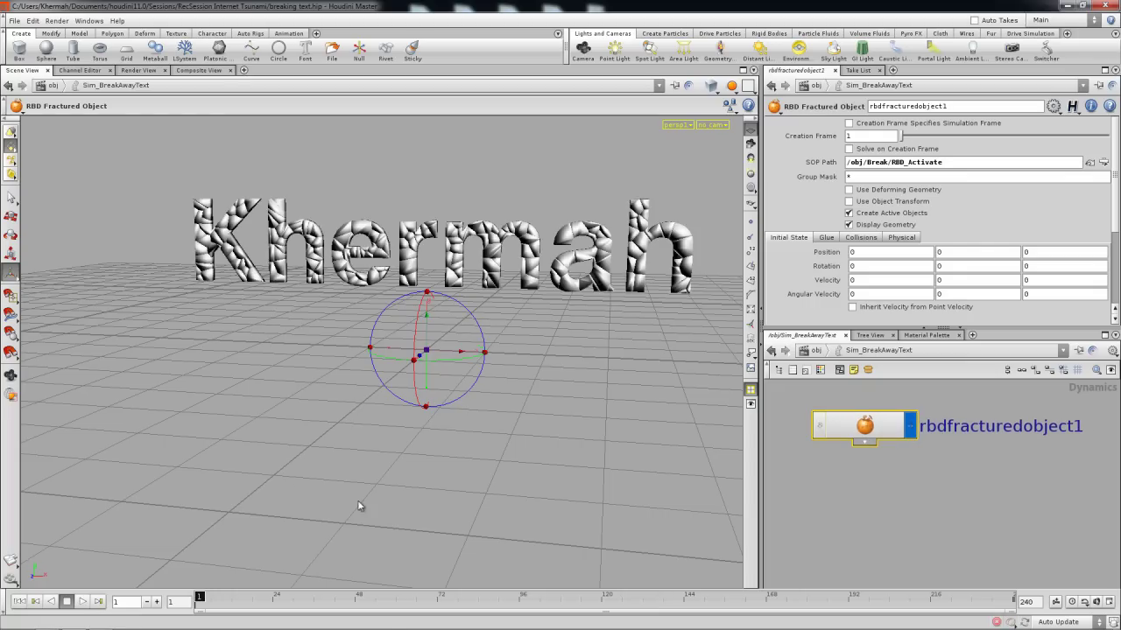
{"action": "key", "text": "space"}
{"action": "left_click_drag", "start_coordinate": [360, 505], "coordinate": [458, 445]}
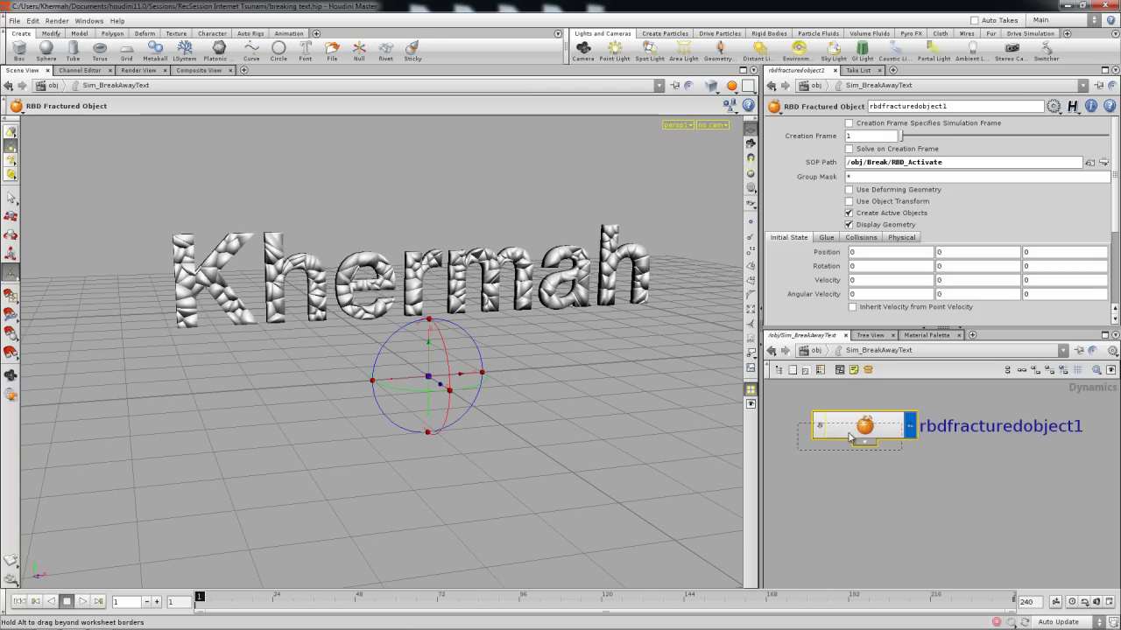
Step: Add a Gravity Force node and wire the rbdfracturedobject1 output into its first input
{"action": "left_click_drag", "start_coordinate": [867, 425], "coordinate": [845, 435]}
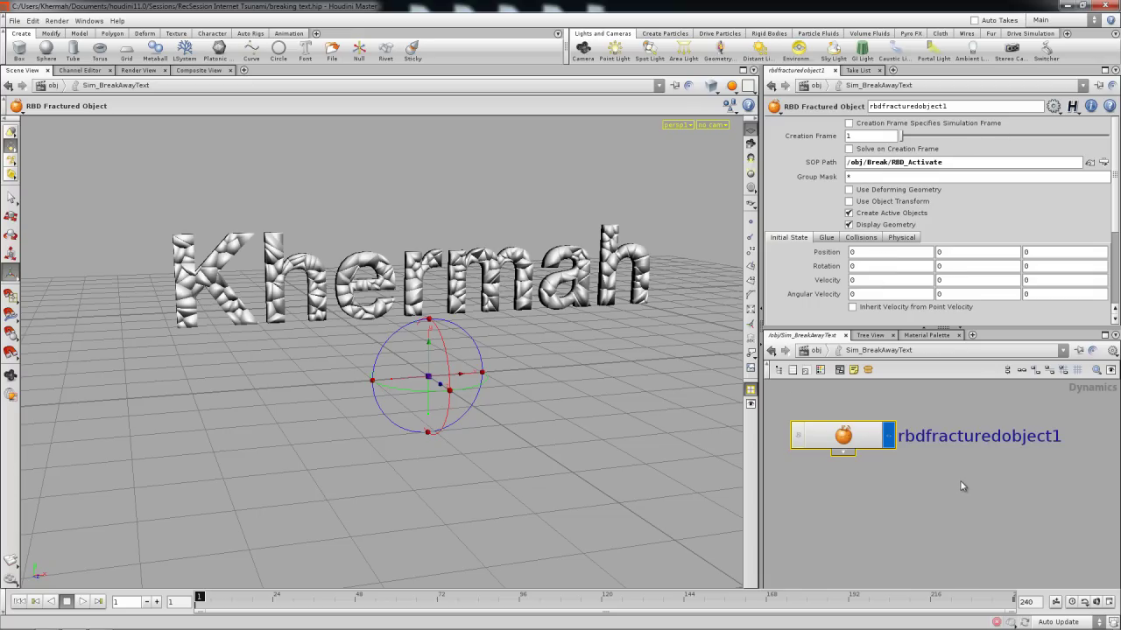
{"action": "scroll", "coordinate": [961, 485], "scroll_direction": "down", "scroll_amount": 3}
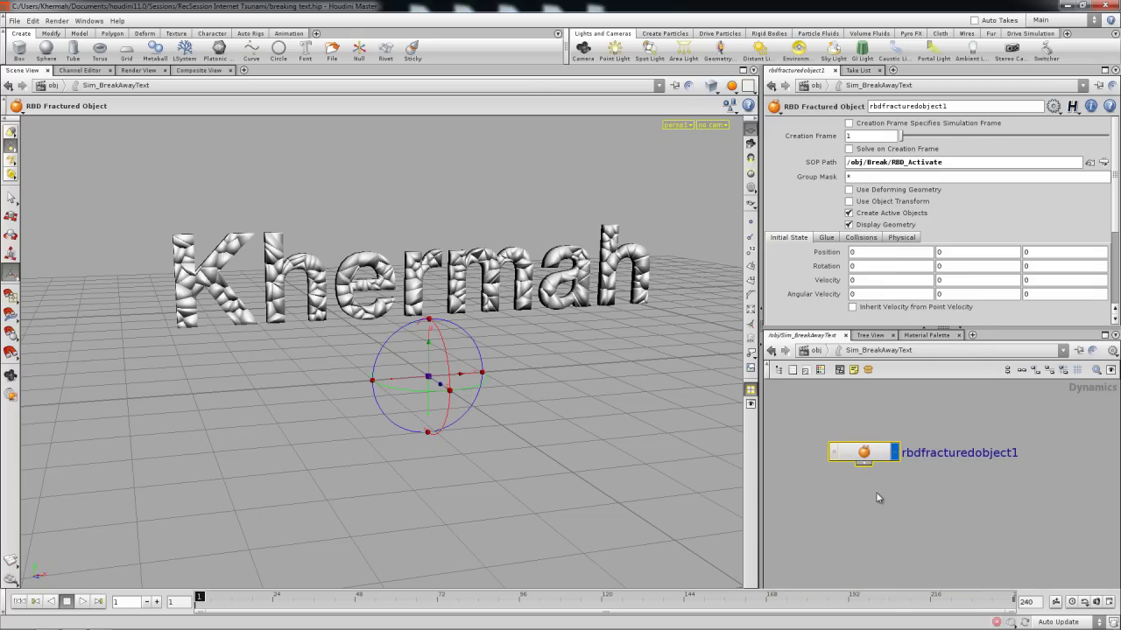
{"action": "key", "text": "Tab"}
{"action": "type", "text": "gr"}
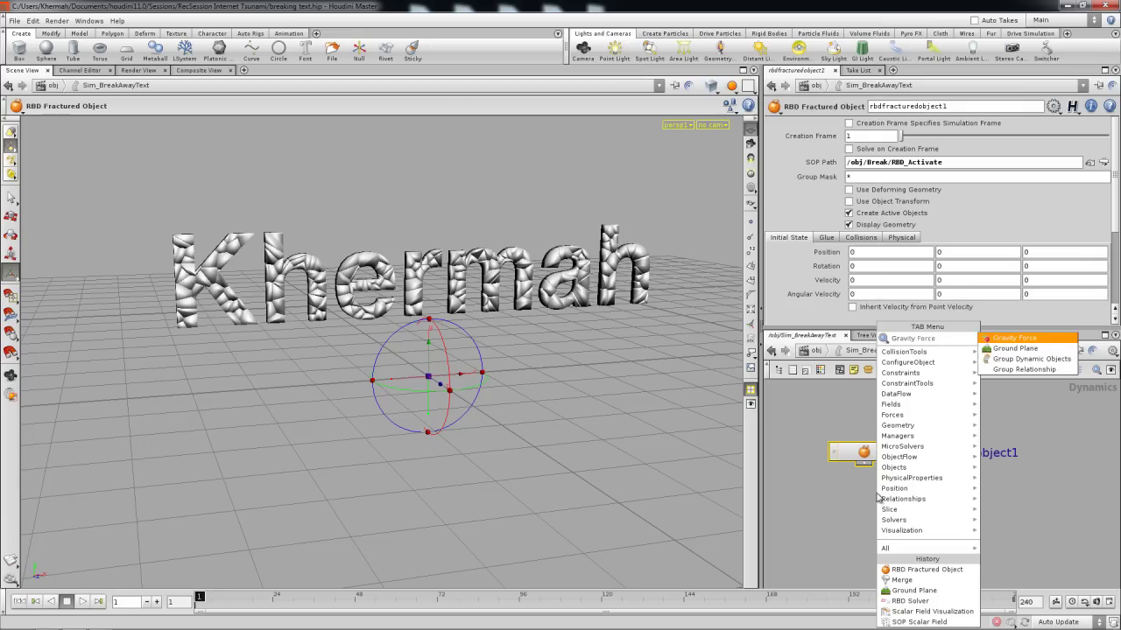
{"action": "left_click", "coordinate": [1007, 340]}
{"action": "left_click", "coordinate": [898, 506]}
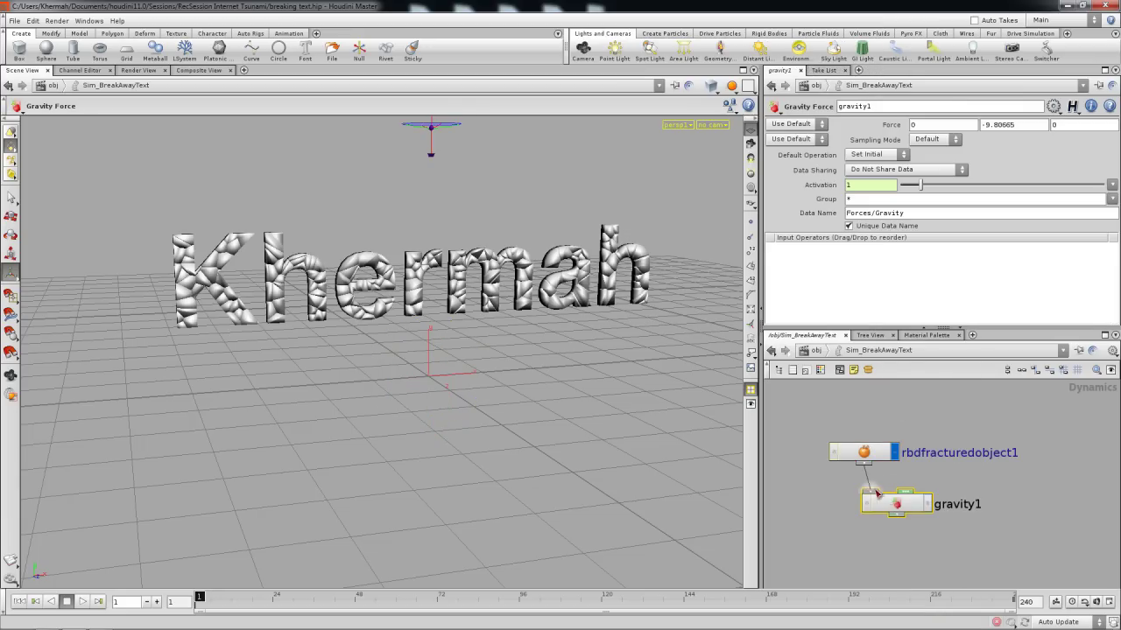
{"action": "left_click", "coordinate": [876, 493]}
{"action": "left_click_drag", "start_coordinate": [906, 506], "coordinate": [918, 520]}
{"action": "middle_click_drag", "start_coordinate": [924, 568], "coordinate": [904, 513]}
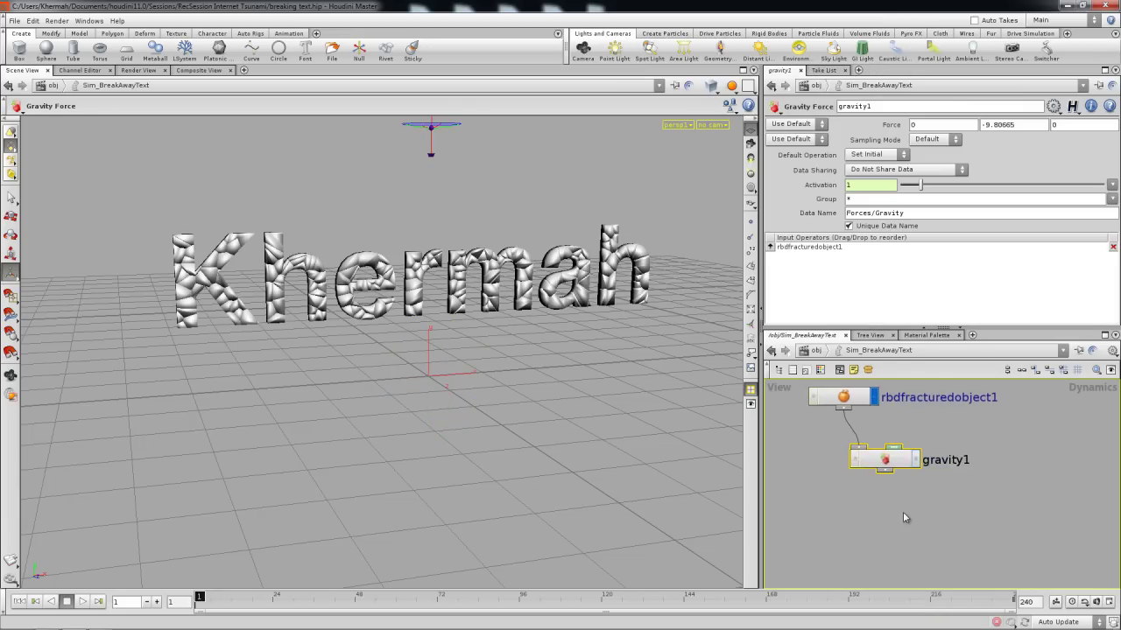
Step: Add a Wind Force node below gravity1 and connect gravity1's output to its first input
{"action": "key", "text": "Tab"}
{"action": "mouse_move", "coordinate": [920, 417]}
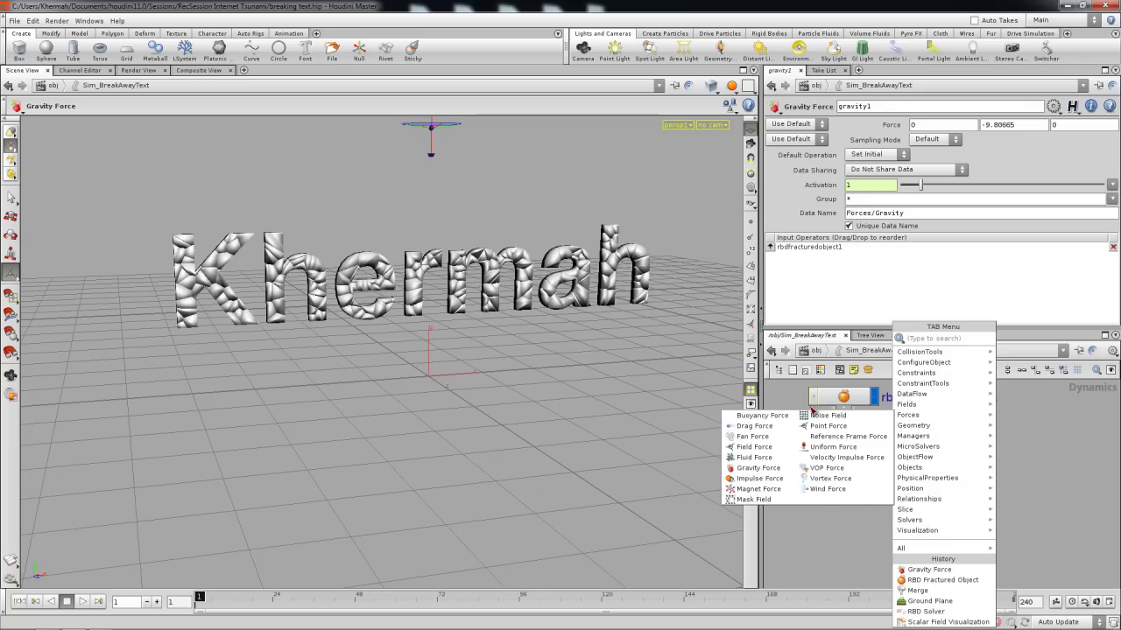
{"action": "left_click", "coordinate": [830, 490]}
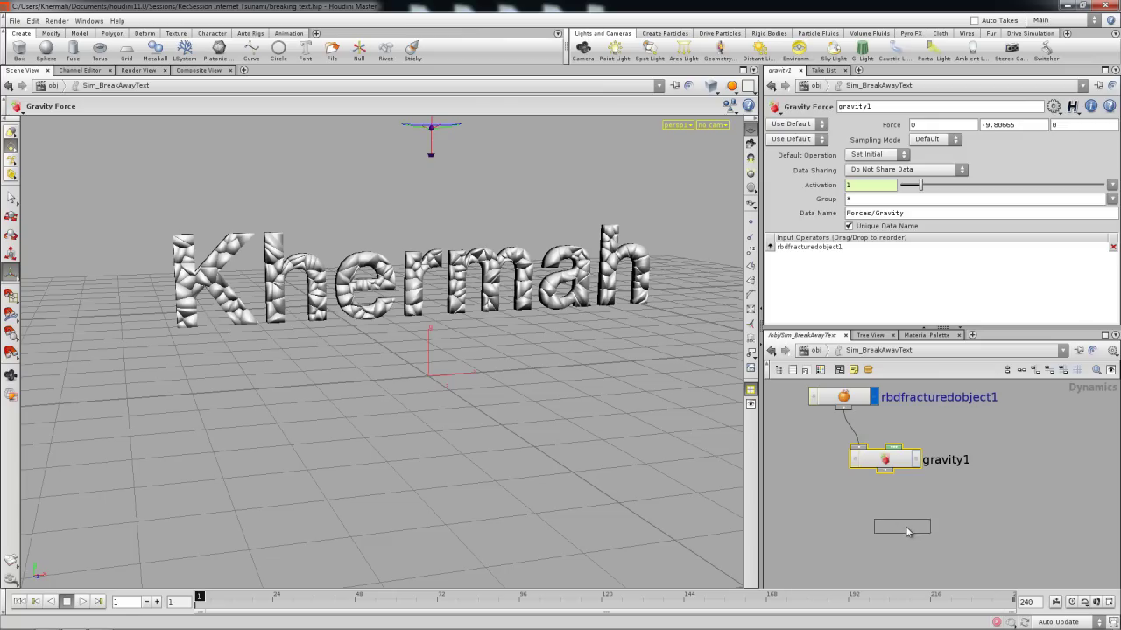
{"action": "left_click", "coordinate": [935, 526]}
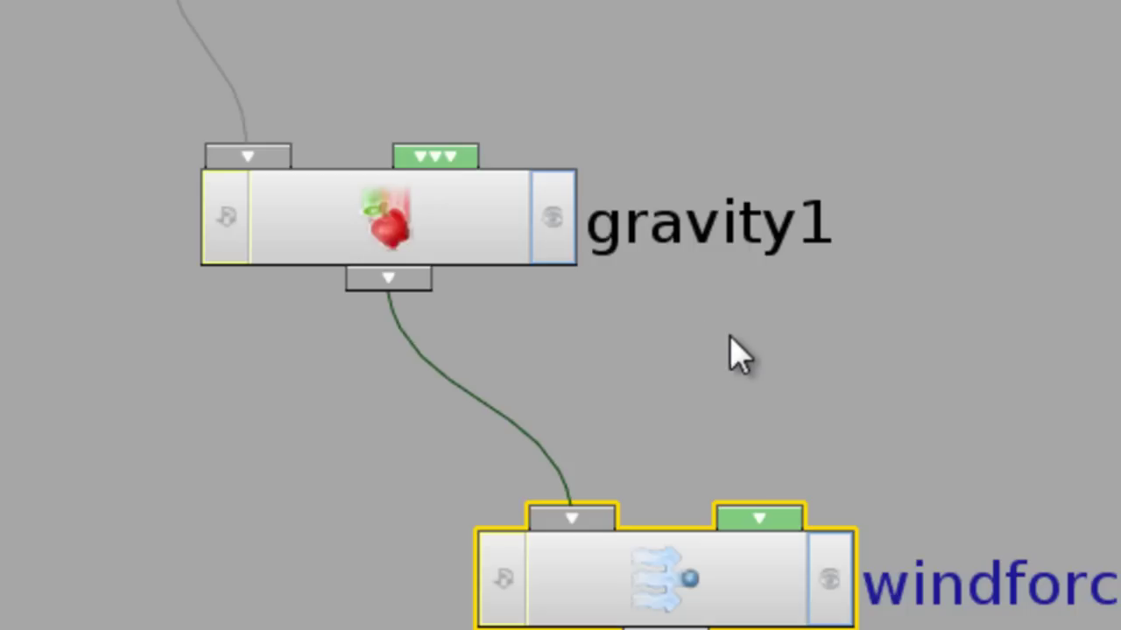
{"action": "middle_click_drag", "start_coordinate": [737, 342], "coordinate": [678, 530]}
{"action": "scroll", "coordinate": [758, 251], "scroll_direction": "down", "scroll_amount": 3}
{"action": "middle_click_drag", "start_coordinate": [758, 251], "coordinate": [725, 375]}
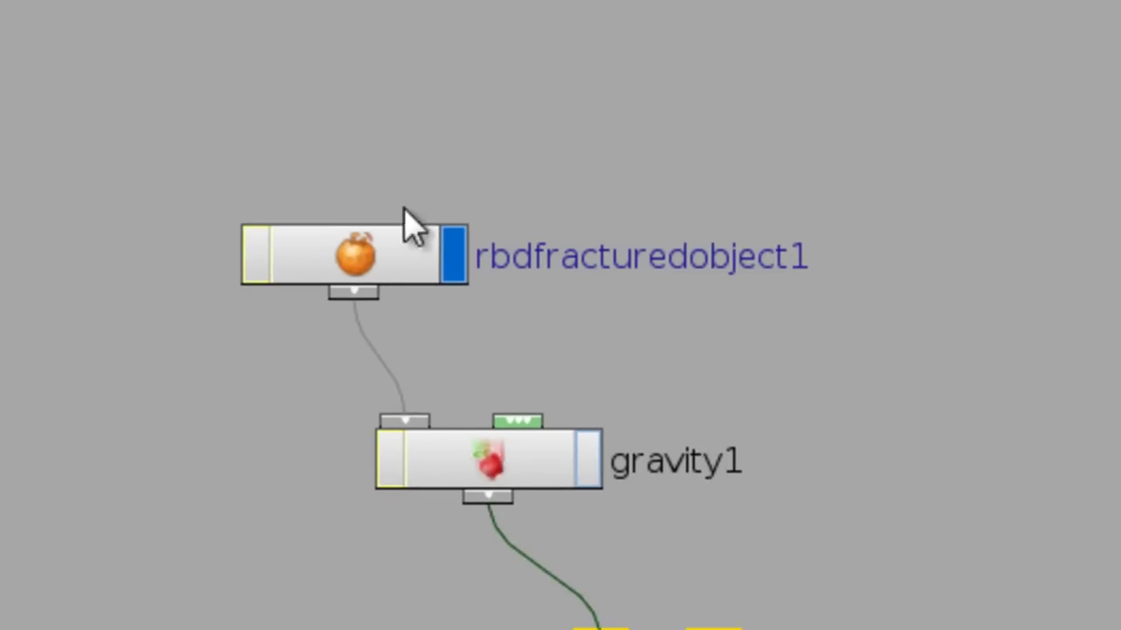
Step: Add a Mask Field node above gravity1 and connect its output to gravity1's second input
{"action": "left_click_drag", "start_coordinate": [405, 210], "coordinate": [280, 211]}
{"action": "key", "text": "Tab"}
{"action": "mouse_move", "coordinate": [886, 210]}
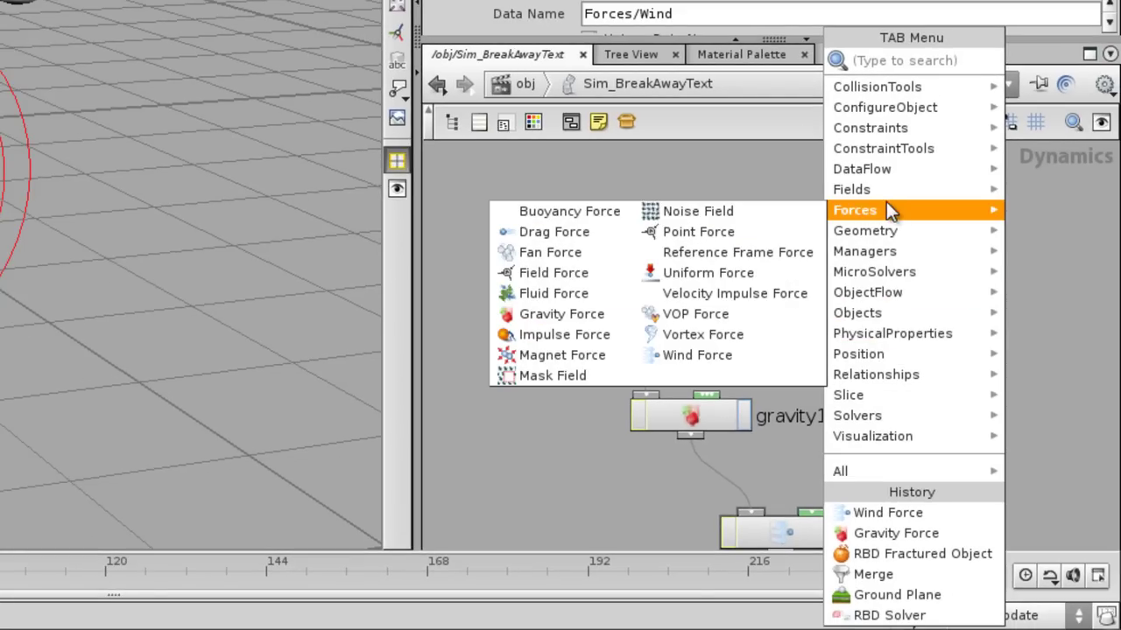
{"action": "left_click", "coordinate": [567, 373]}
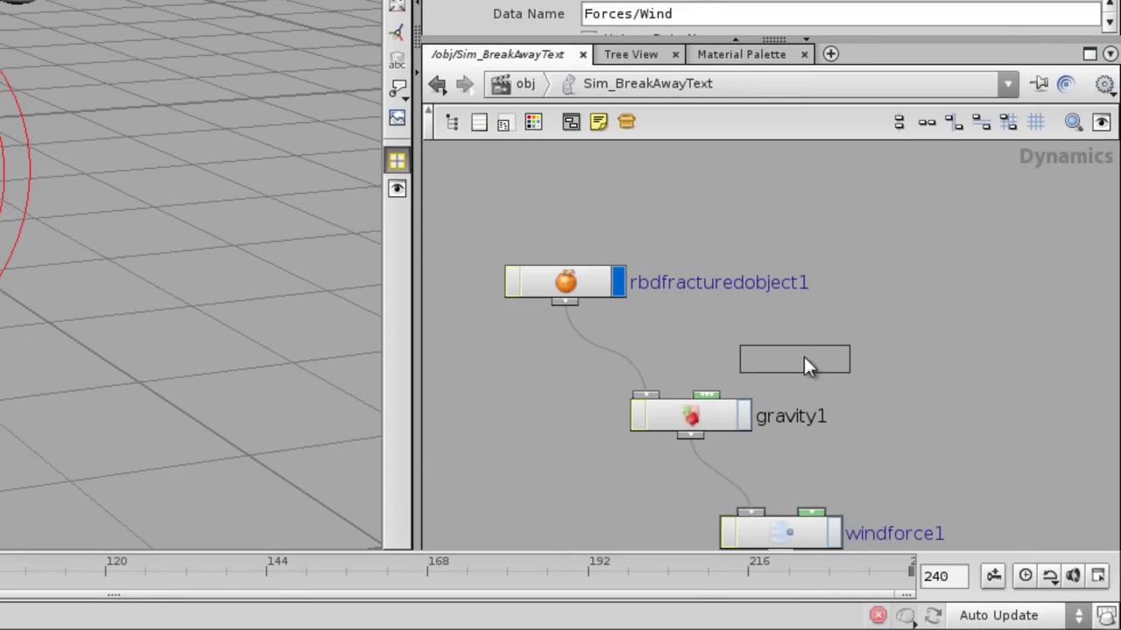
{"action": "left_click", "coordinate": [819, 355]}
{"action": "left_click_drag", "start_coordinate": [824, 363], "coordinate": [708, 398]}
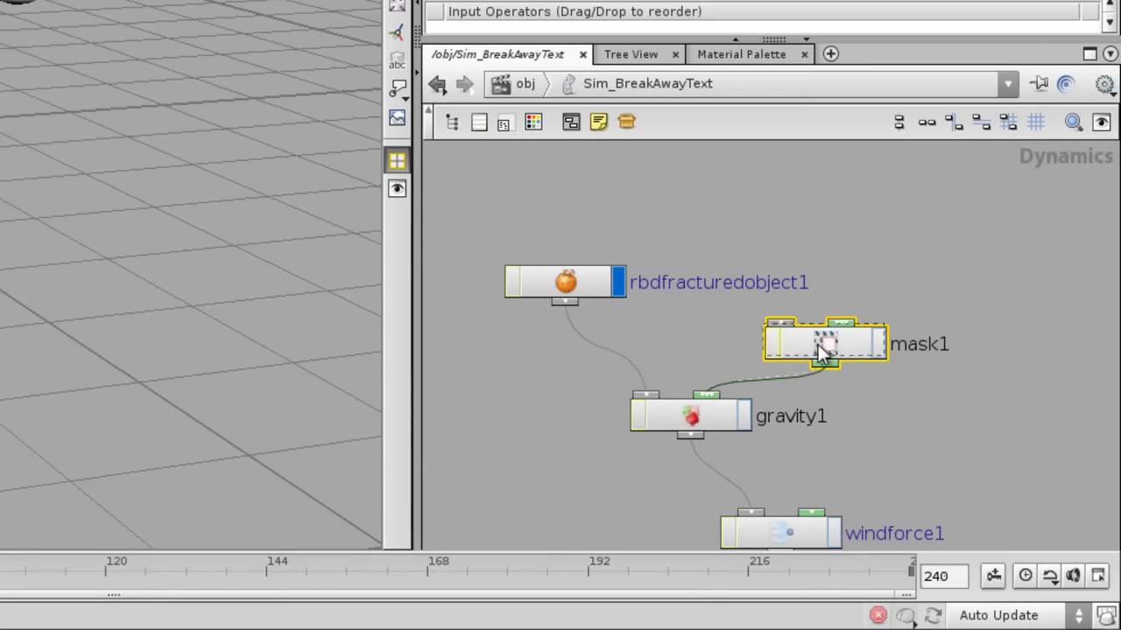
{"action": "left_click_drag", "start_coordinate": [818, 346], "coordinate": [811, 334]}
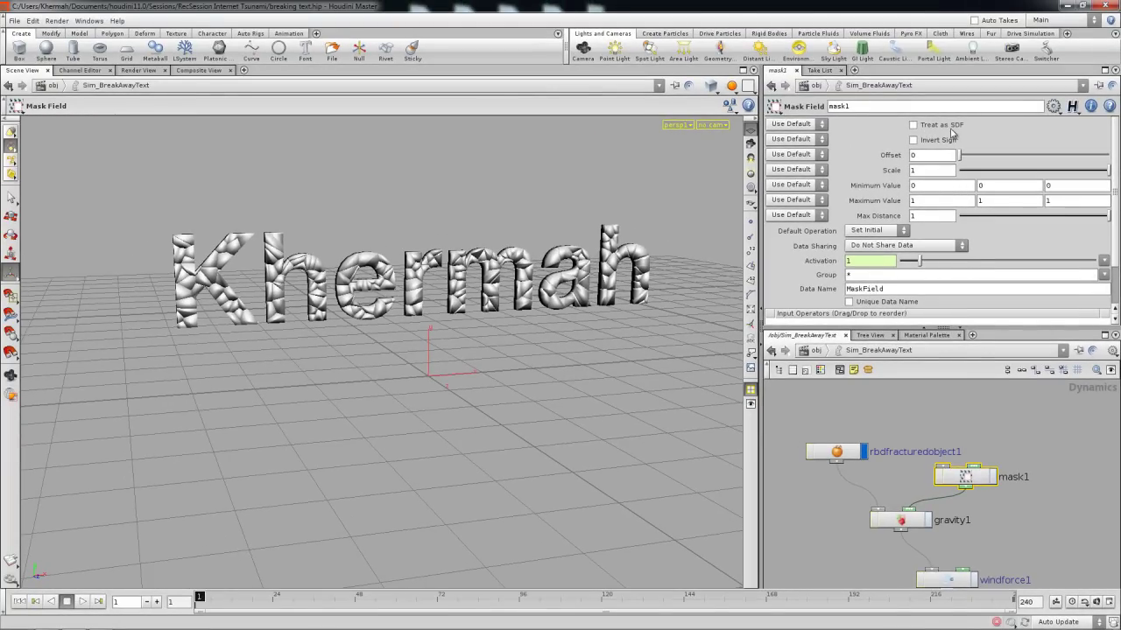
Step: Check the output type of the isooffset1 node in the Break network
{"action": "left_click", "coordinate": [878, 350]}
{"action": "left_click", "coordinate": [911, 381]}
{"action": "middle_click_drag", "start_coordinate": [876, 493], "coordinate": [906, 442]}
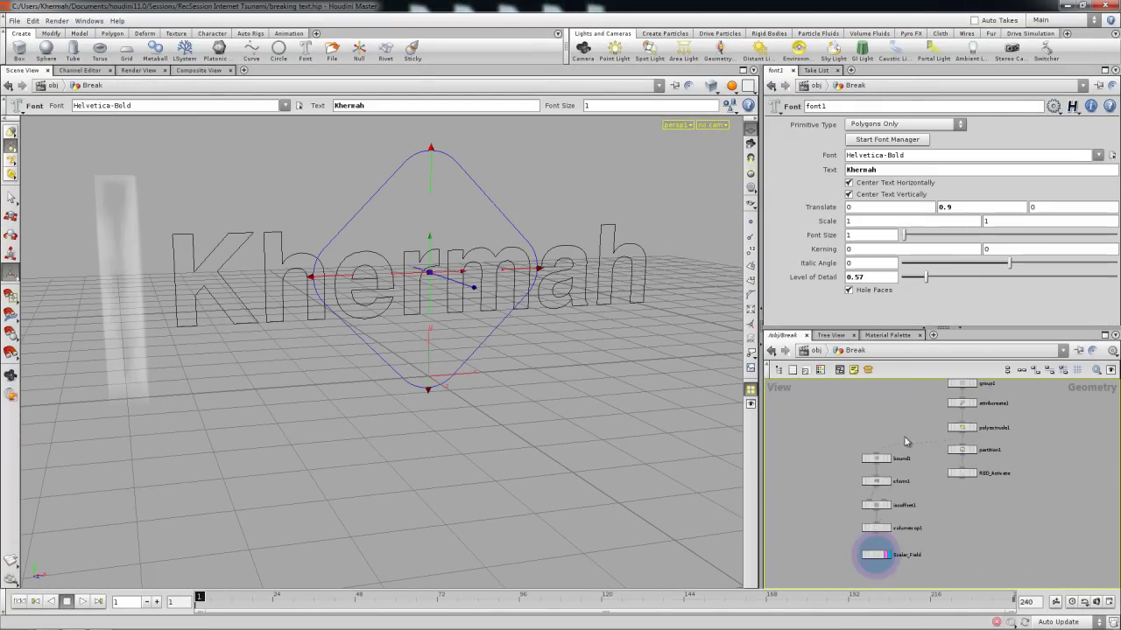
{"action": "scroll", "coordinate": [884, 480], "scroll_direction": "up", "scroll_amount": 3}
{"action": "left_click", "coordinate": [884, 499]}
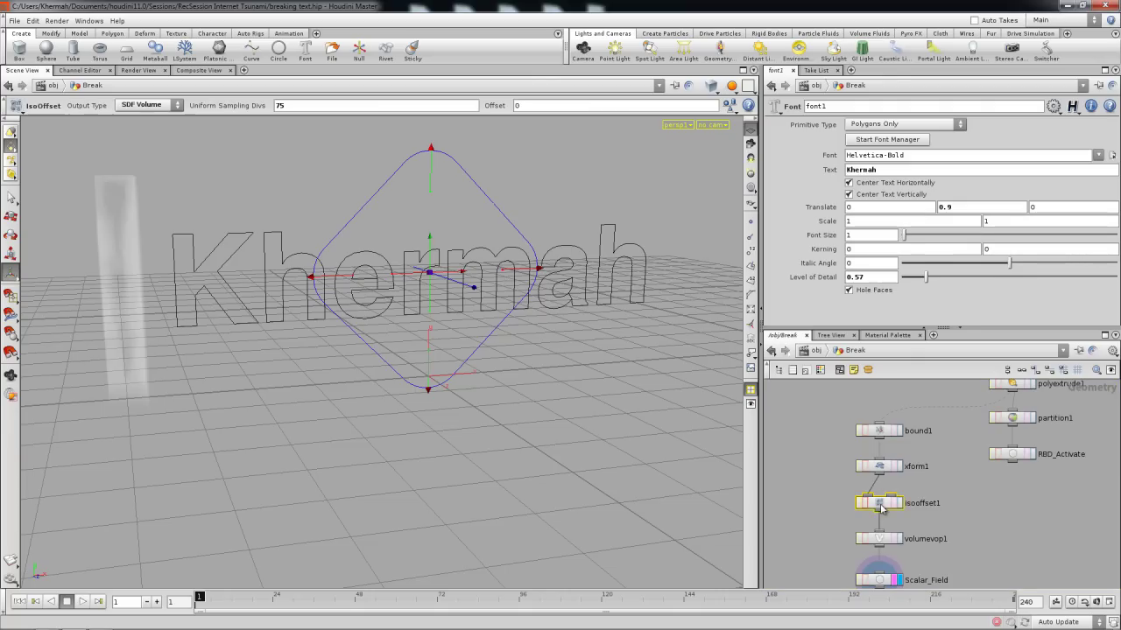
{"action": "scroll", "coordinate": [876, 210], "scroll_direction": "up", "scroll_amount": 5}
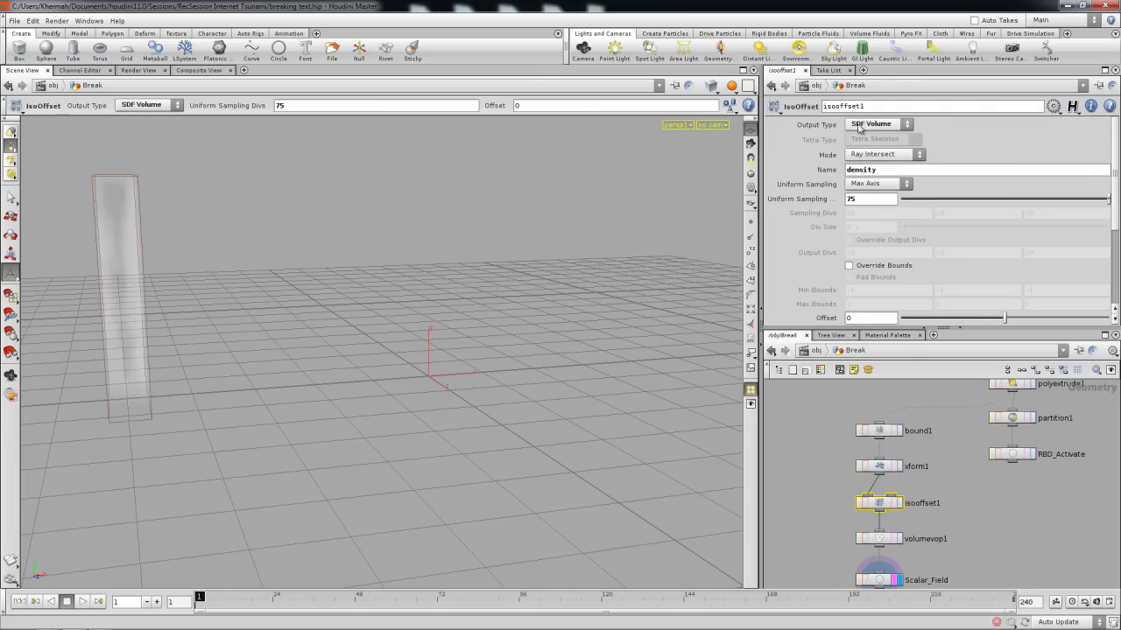
{"action": "left_click", "coordinate": [859, 125]}
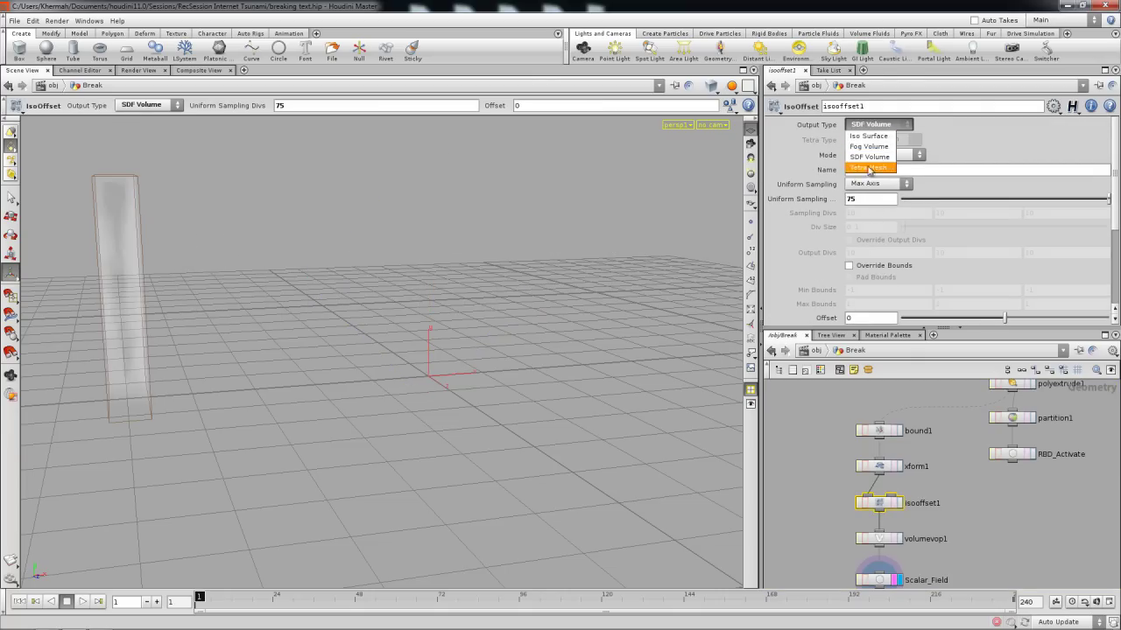
{"action": "left_click", "coordinate": [872, 158]}
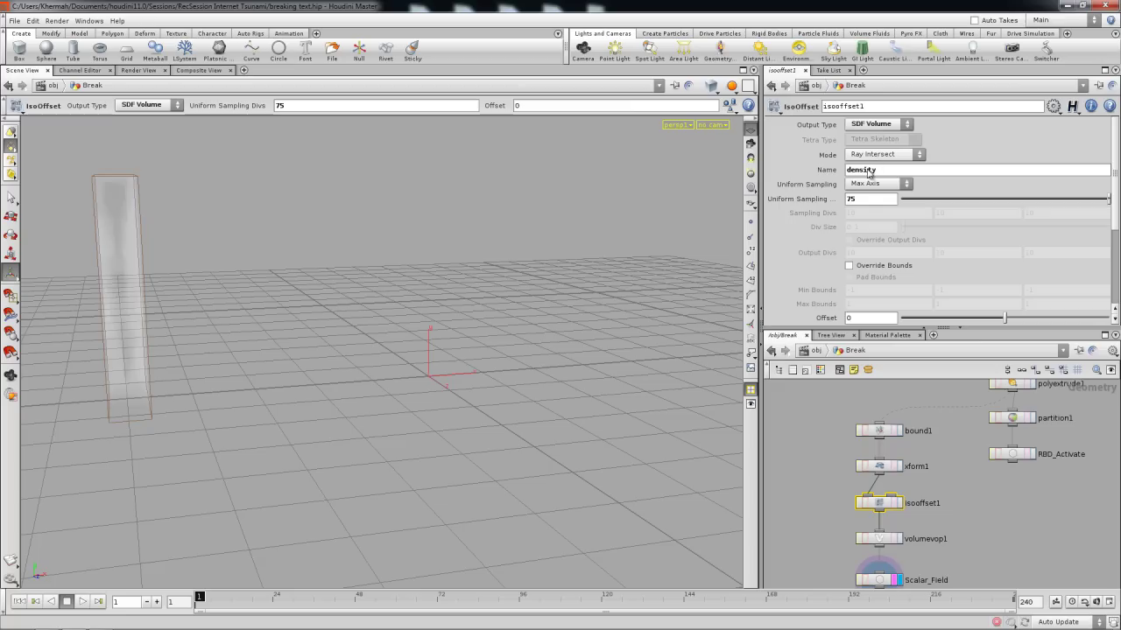
Step: Return to the Sim_BreakAwayText network and enable Treat as SDF on the mask1 node
{"action": "left_click", "coordinate": [902, 353]}
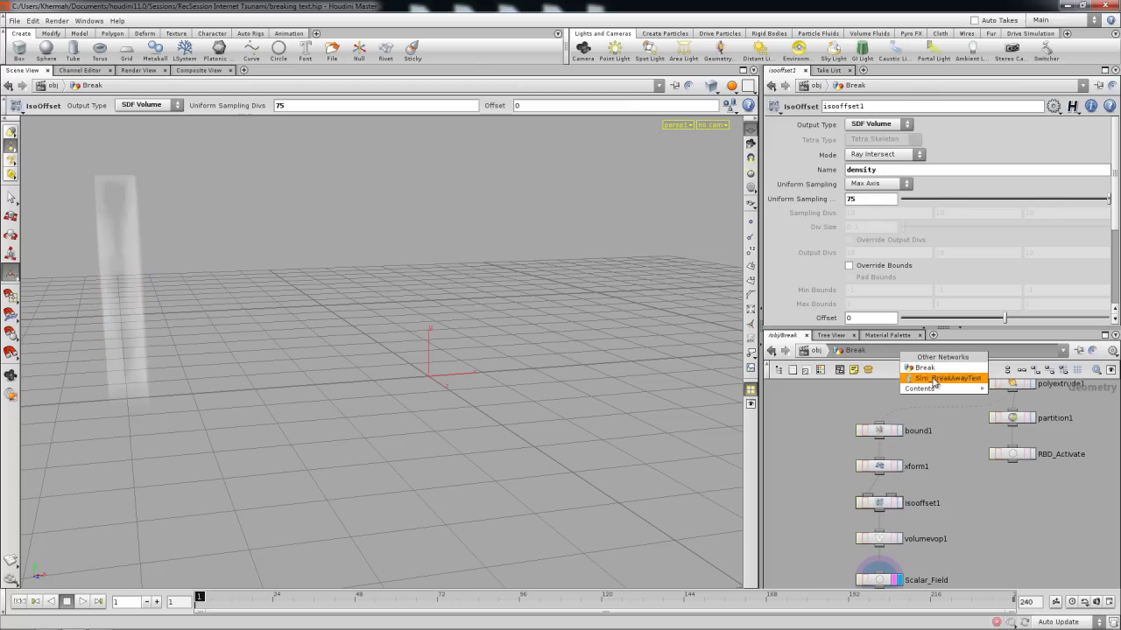
{"action": "left_click", "coordinate": [933, 381]}
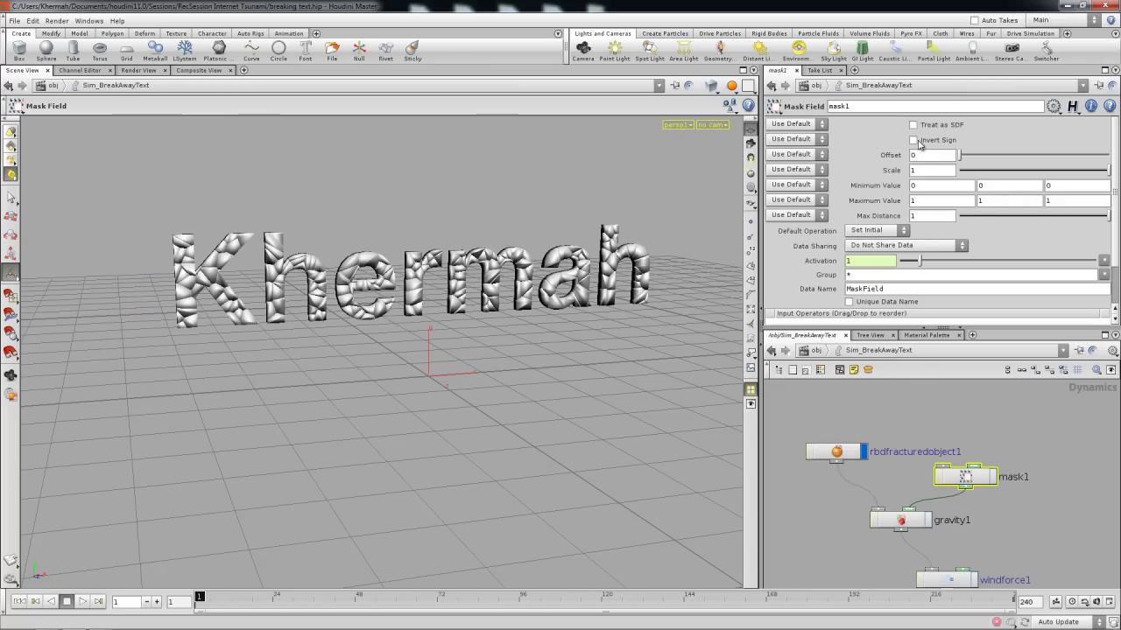
{"action": "scroll", "coordinate": [954, 221], "scroll_direction": "down", "scroll_amount": 2}
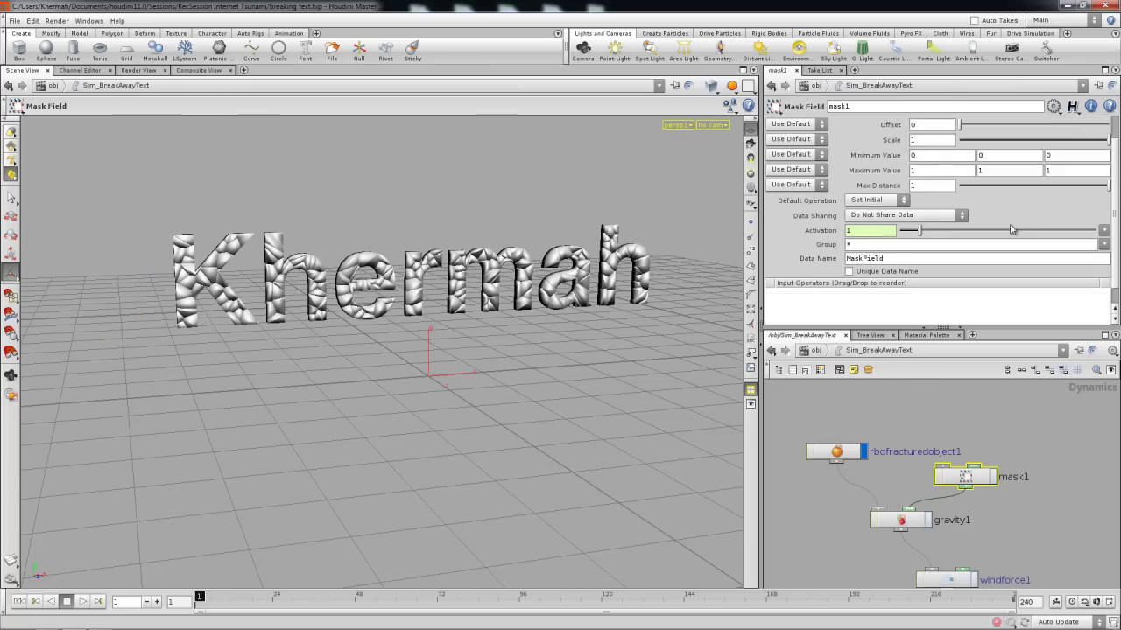
{"action": "scroll", "coordinate": [994, 238], "scroll_direction": "up", "scroll_amount": 2}
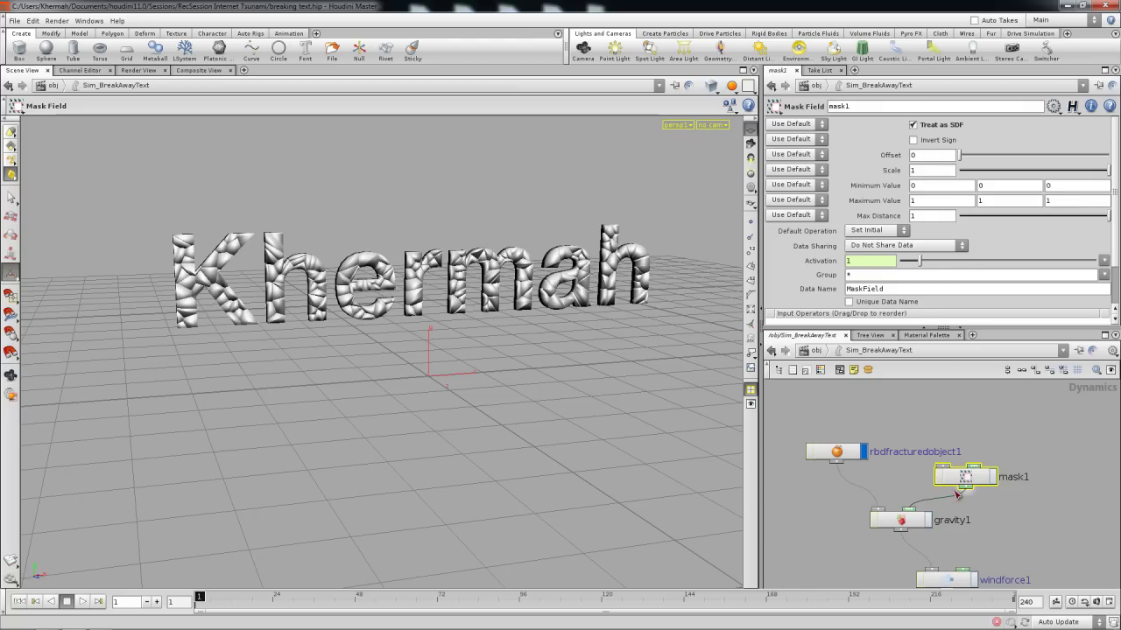
Step: Connect mask1's output to windforce1's second input as well, and move mask1 clear of the other nodes
{"action": "middle_click_drag", "start_coordinate": [988, 548], "coordinate": [954, 486]}
{"action": "scroll", "coordinate": [928, 473], "scroll_direction": "up", "scroll_amount": 2}
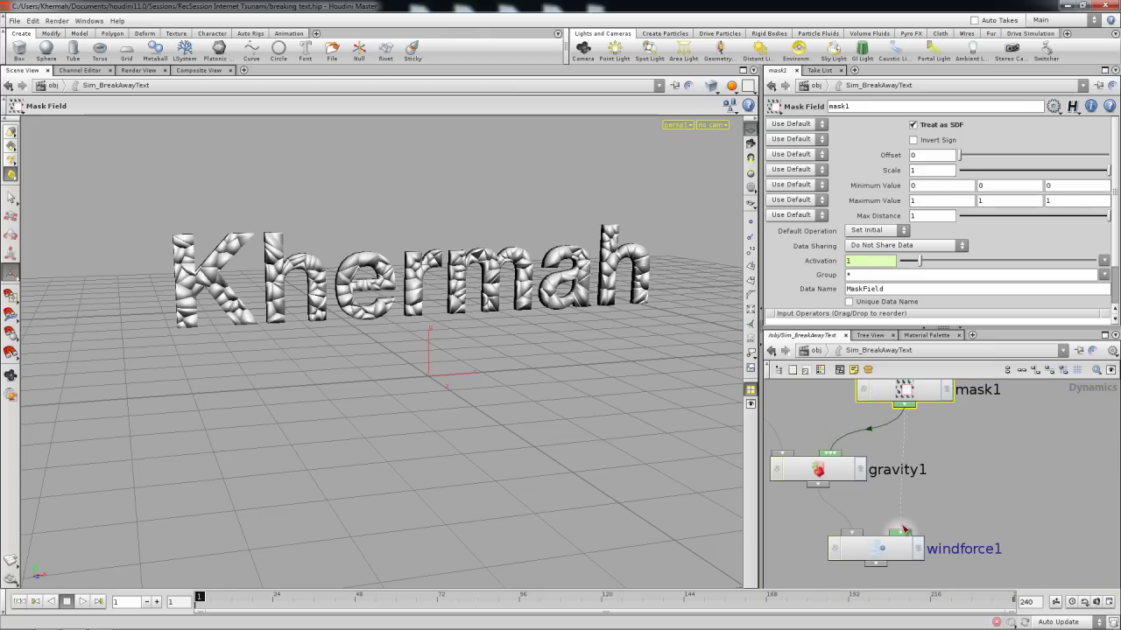
{"action": "left_click_drag", "start_coordinate": [903, 529], "coordinate": [903, 531]}
{"action": "scroll", "coordinate": [910, 506], "scroll_direction": "down", "scroll_amount": 3}
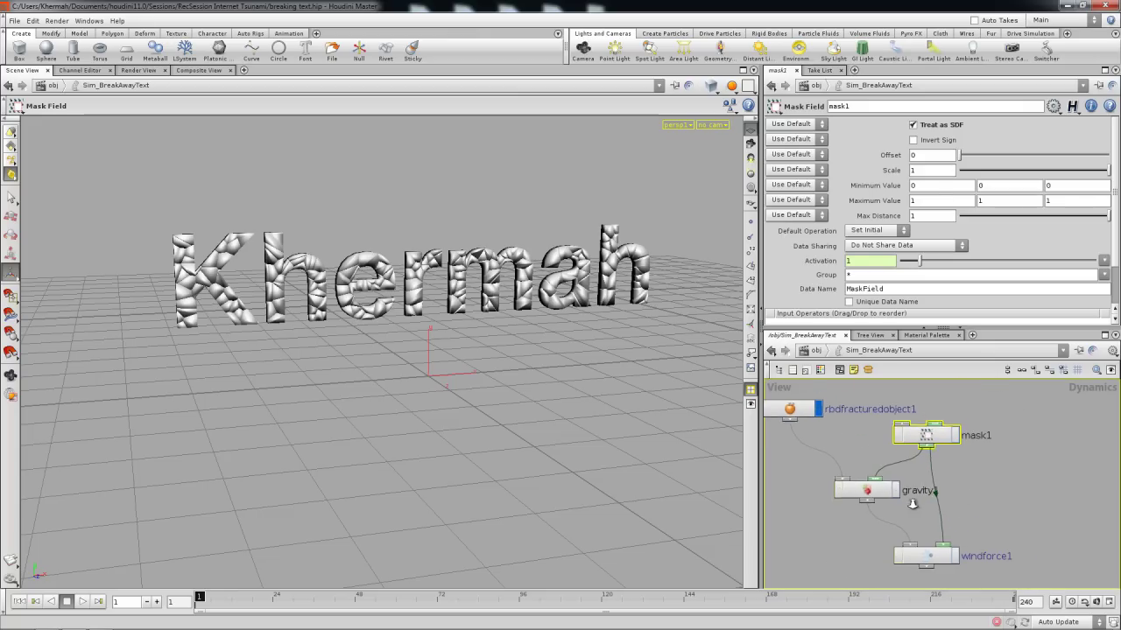
{"action": "scroll", "coordinate": [912, 504], "scroll_direction": "down", "scroll_amount": 1}
{"action": "left_click_drag", "start_coordinate": [936, 446], "coordinate": [959, 444]}
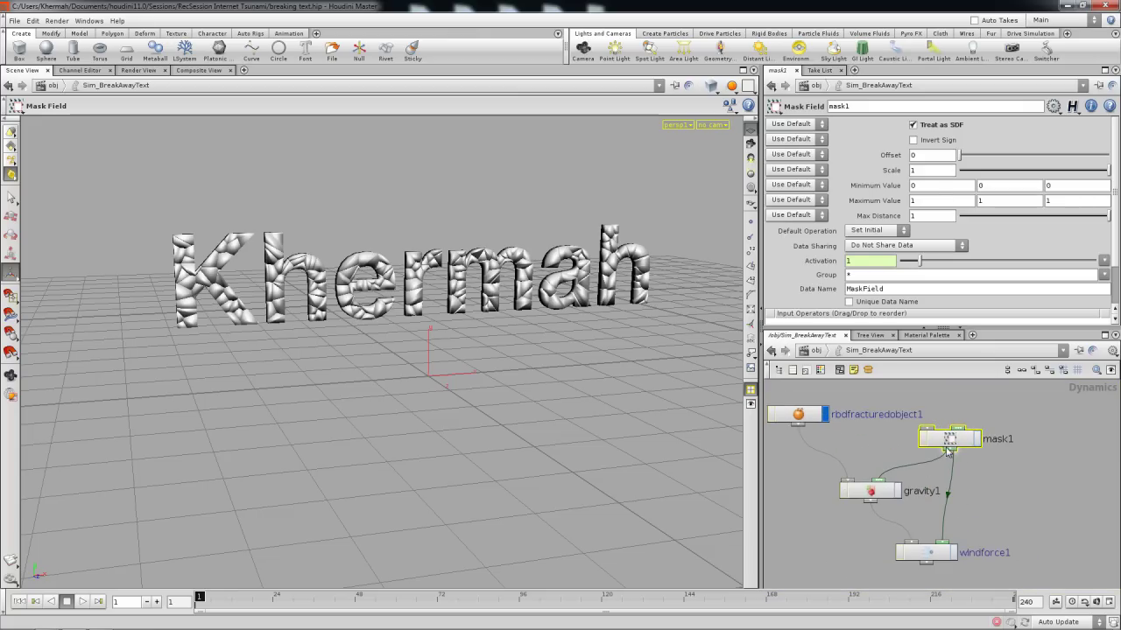
Step: Open the help page for the mask1 node and reposition its window for reading the Mask Field description
{"action": "left_click", "coordinate": [873, 493]}
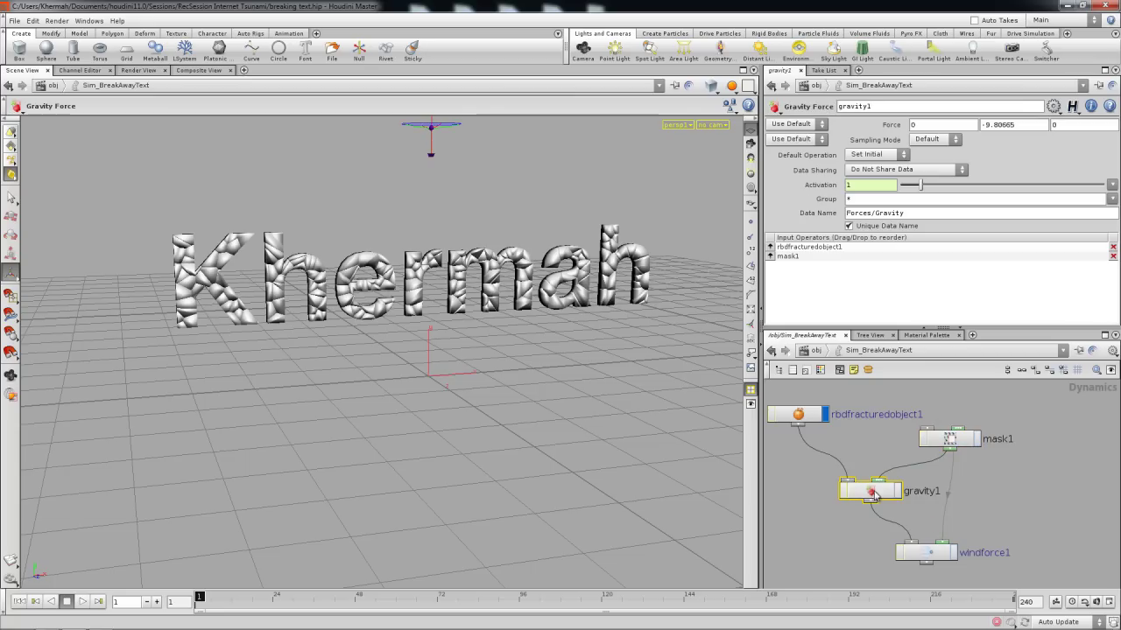
{"action": "left_click", "coordinate": [928, 555]}
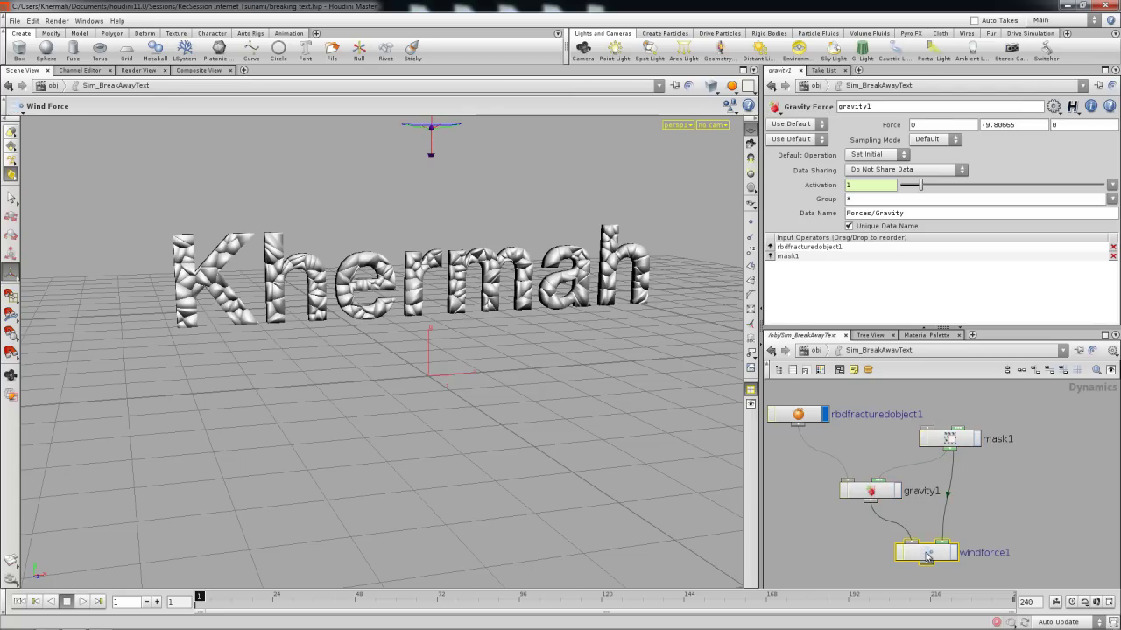
{"action": "right_click", "coordinate": [951, 442]}
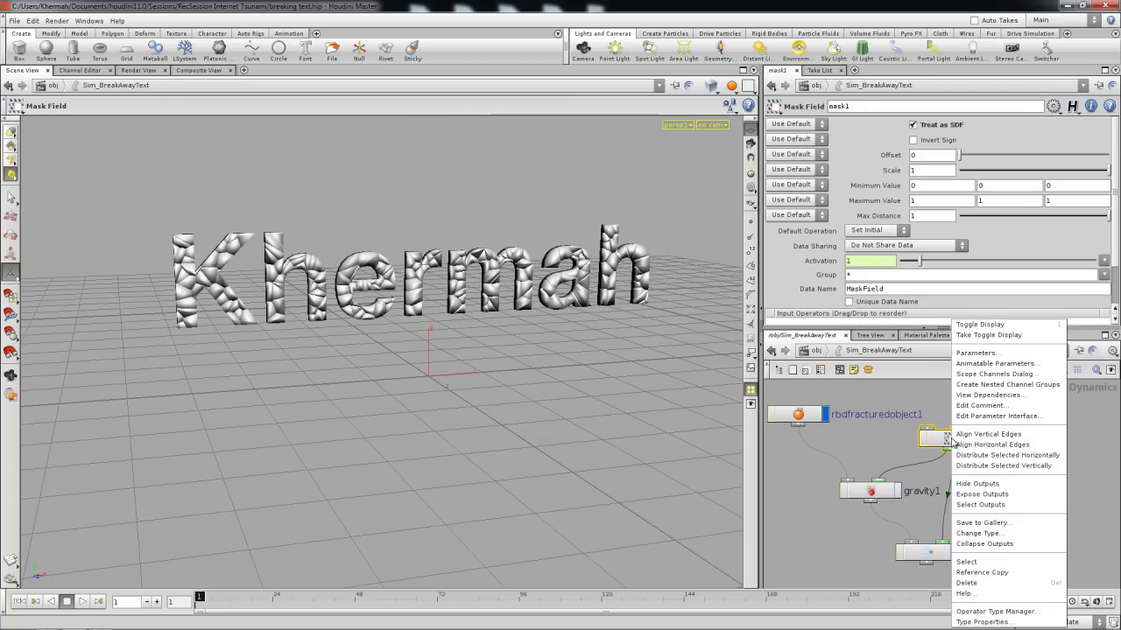
{"action": "left_click", "coordinate": [993, 596]}
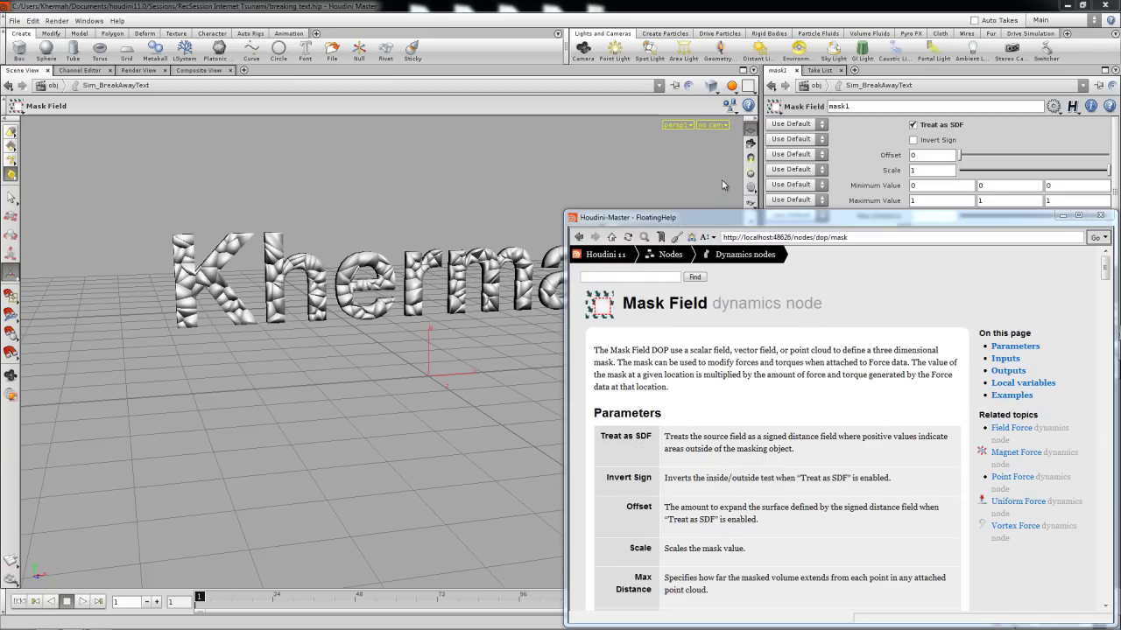
{"action": "left_click_drag", "start_coordinate": [737, 220], "coordinate": [677, 120]}
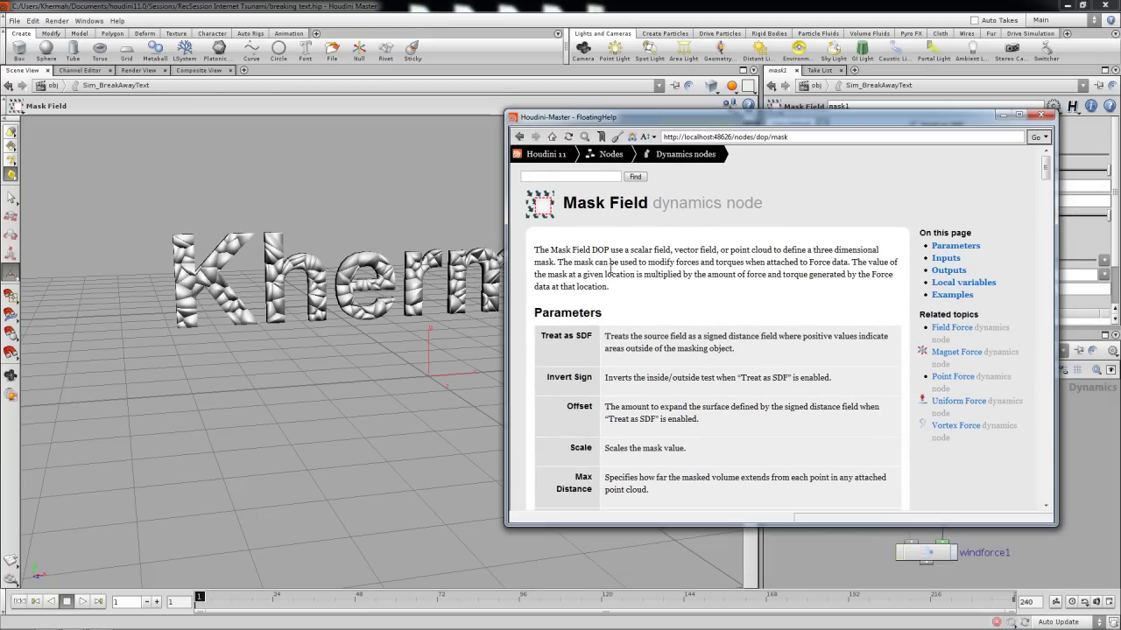
Step: Add a SOP Scalar Field node above mask1 and connect its output to mask1's second input
{"action": "left_click_drag", "start_coordinate": [962, 118], "coordinate": [642, 107]}
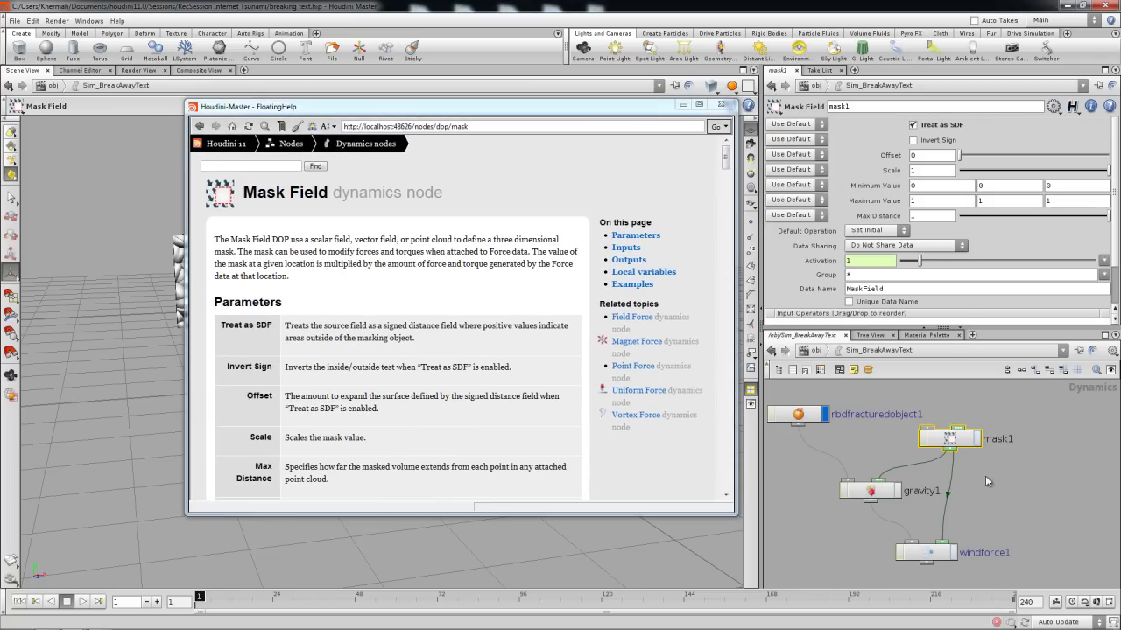
{"action": "left_click", "coordinate": [985, 476]}
{"action": "scroll", "coordinate": [972, 509], "scroll_direction": "up", "scroll_amount": 2}
{"action": "middle_click_drag", "start_coordinate": [985, 478], "coordinate": [964, 541]}
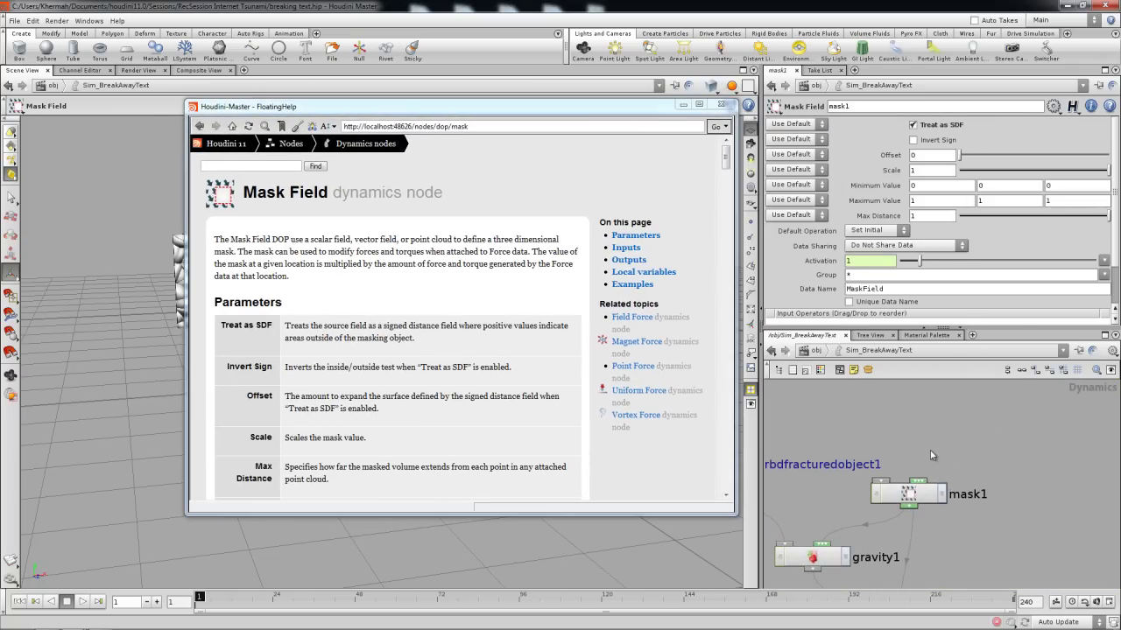
{"action": "key", "text": "Tab"}
{"action": "key", "text": "Escape"}
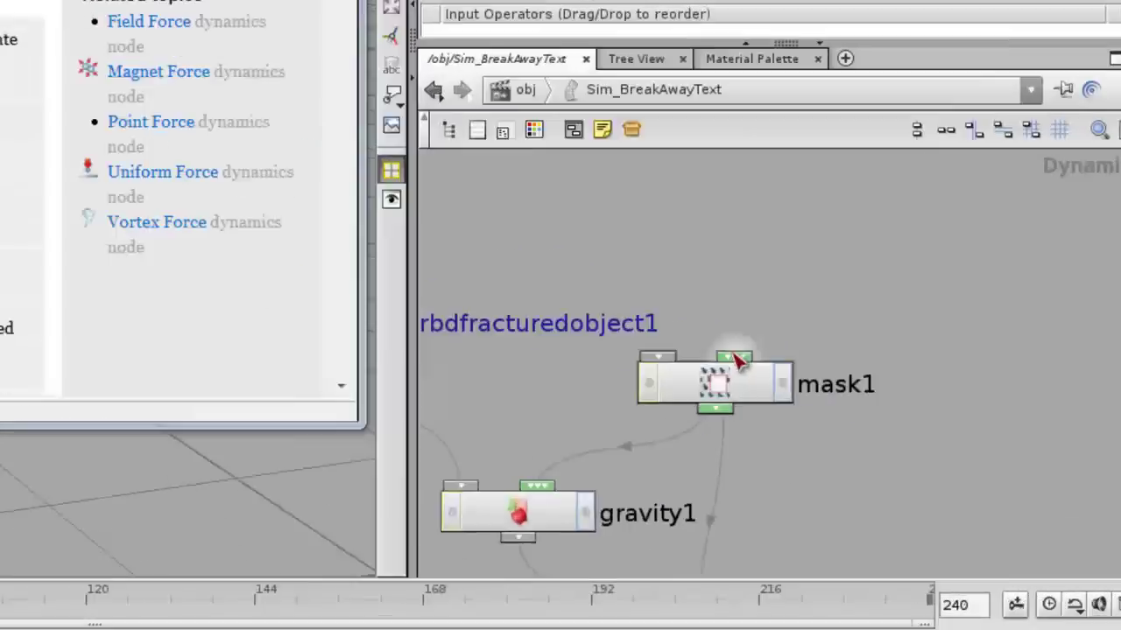
{"action": "mouse_move", "coordinate": [736, 360]}
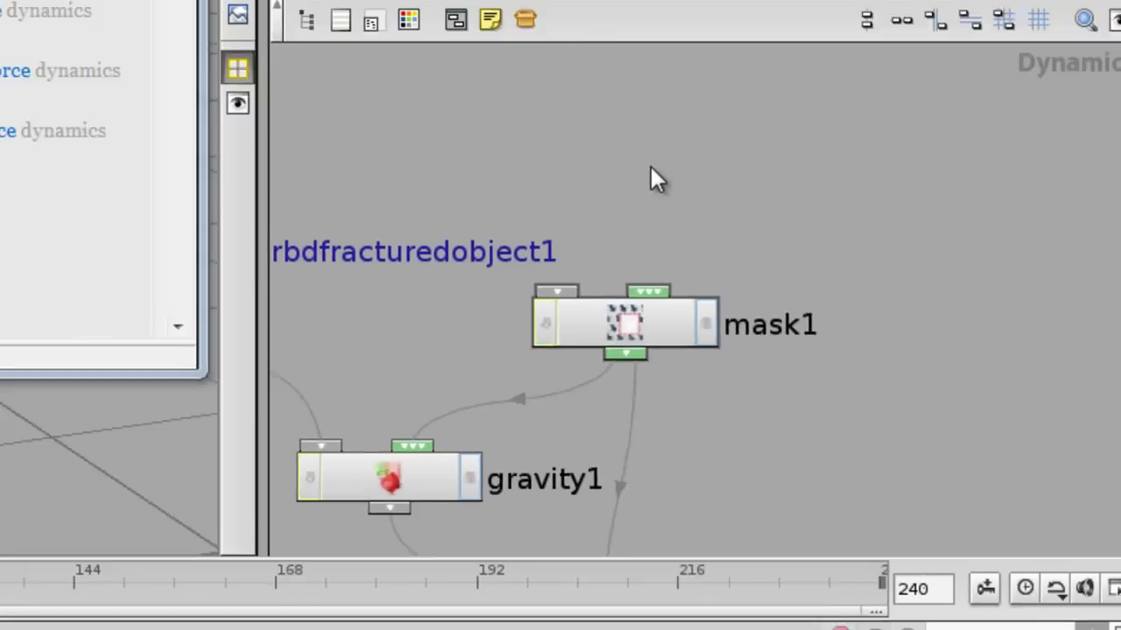
{"action": "key", "text": "Tab"}
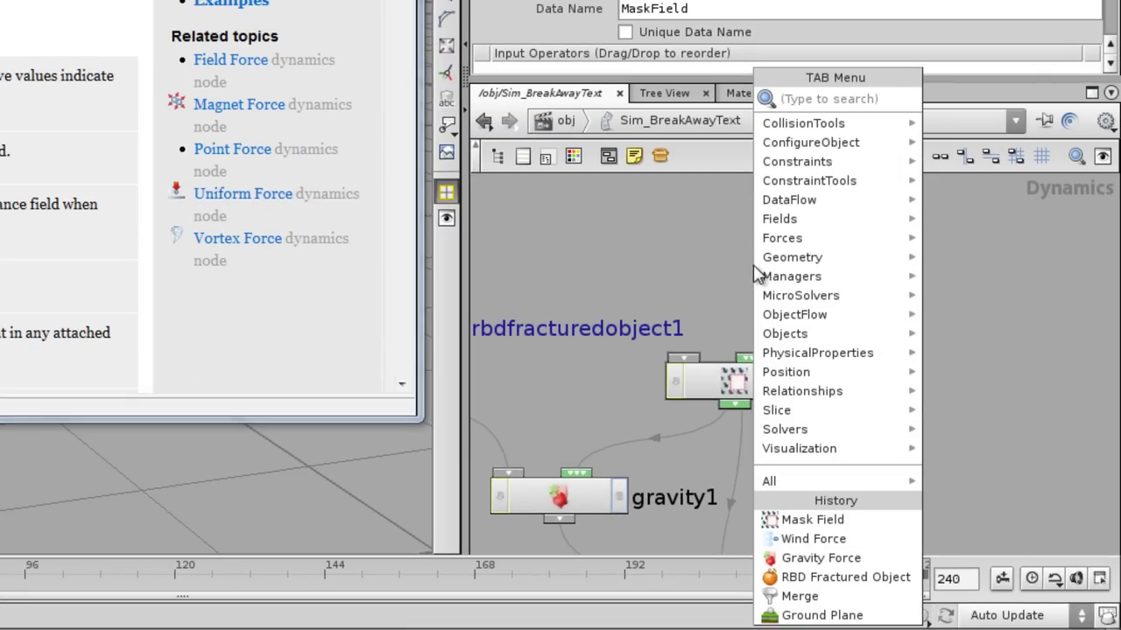
{"action": "mouse_move", "coordinate": [839, 73]}
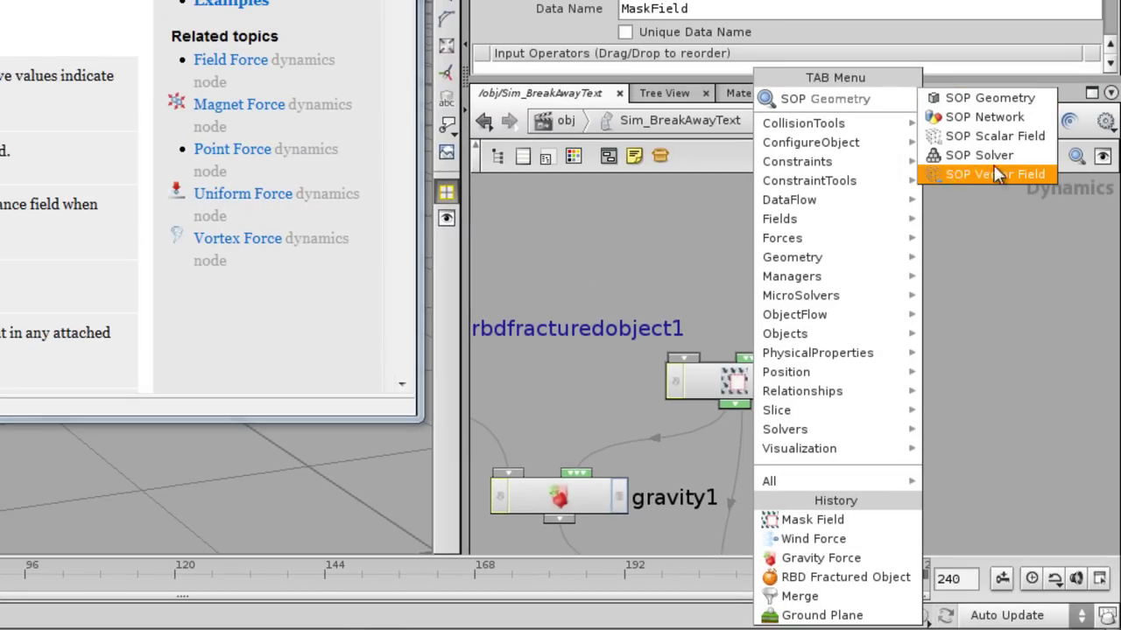
{"action": "left_click", "coordinate": [1016, 135]}
{"action": "left_click", "coordinate": [785, 252]}
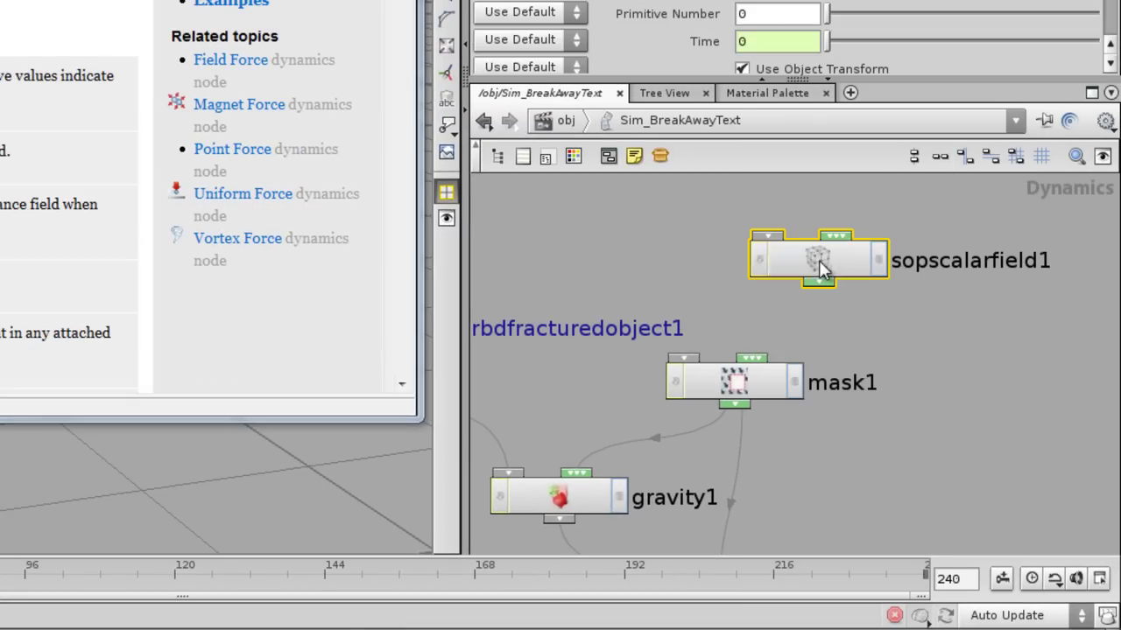
{"action": "left_click_drag", "start_coordinate": [818, 283], "coordinate": [779, 356]}
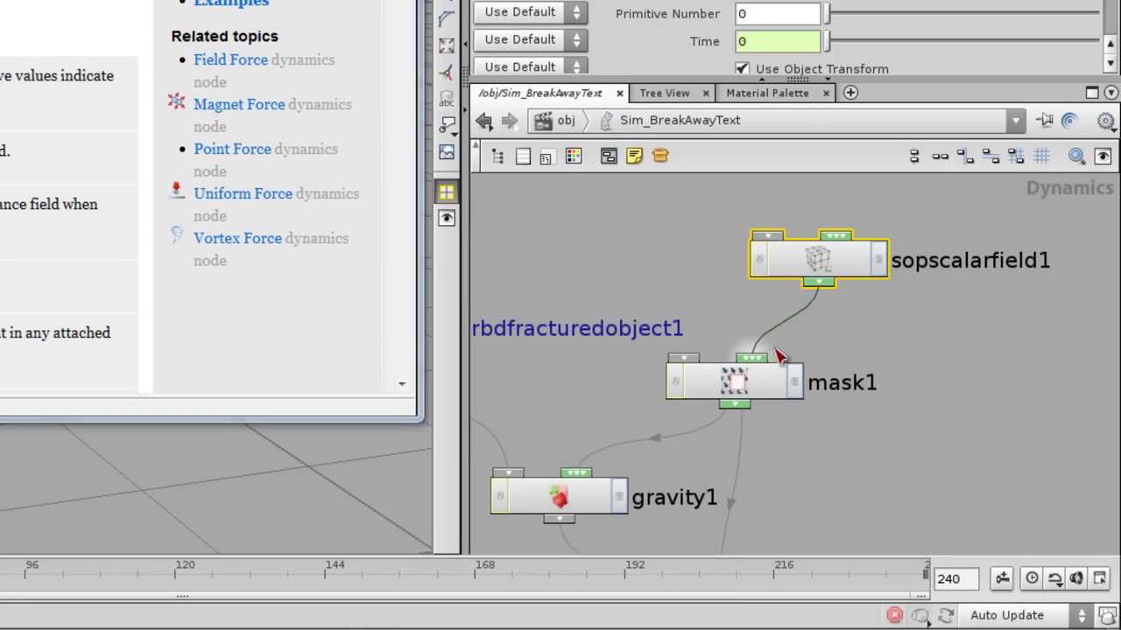
Step: Read in the SOP Scalar Field help page how the field is initialized from SOP data, and close the help window
{"action": "right_click", "coordinate": [819, 263]}
{"action": "left_click", "coordinate": [881, 569]}
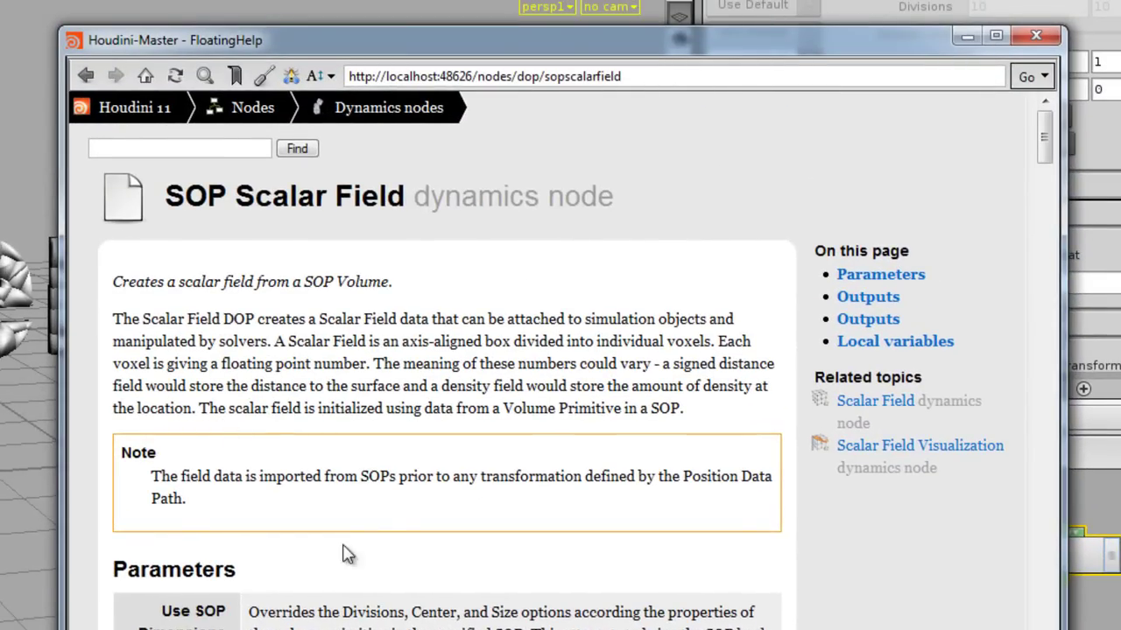
{"action": "left_click_drag", "start_coordinate": [201, 408], "coordinate": [699, 415]}
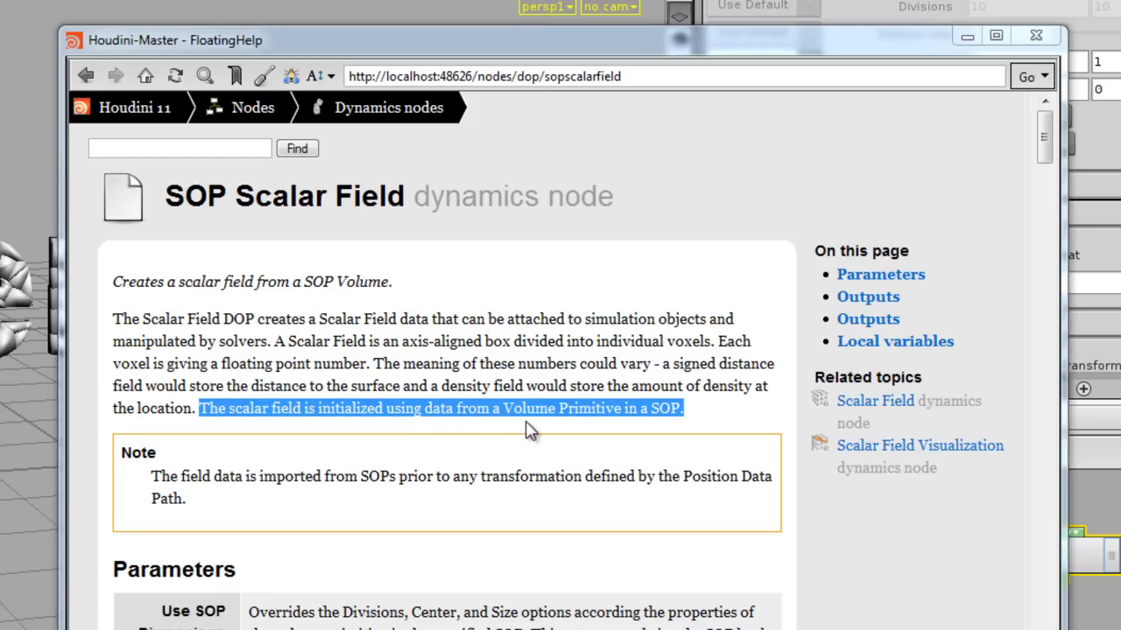
{"action": "mouse_move", "coordinate": [511, 408]}
{"action": "left_mouse_down"}
{"action": "mouse_move", "coordinate": [682, 407]}
{"action": "mouse_move", "coordinate": [500, 408]}
{"action": "left_mouse_up"}
{"action": "left_click", "coordinate": [694, 409]}
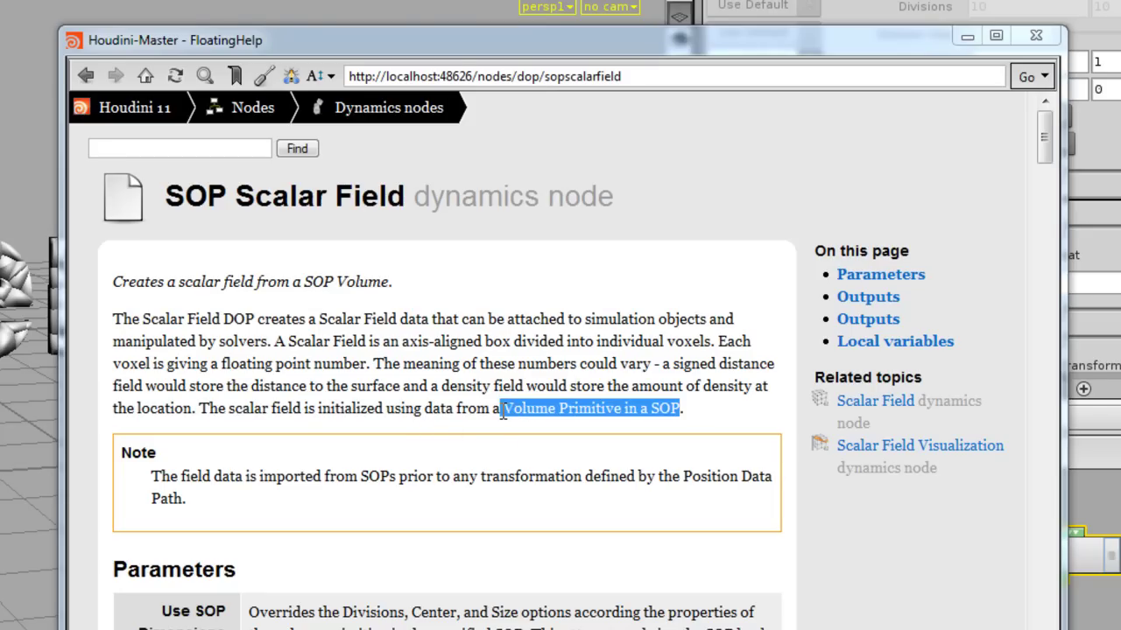
{"action": "left_click", "coordinate": [551, 438]}
{"action": "left_click", "coordinate": [1035, 36]}
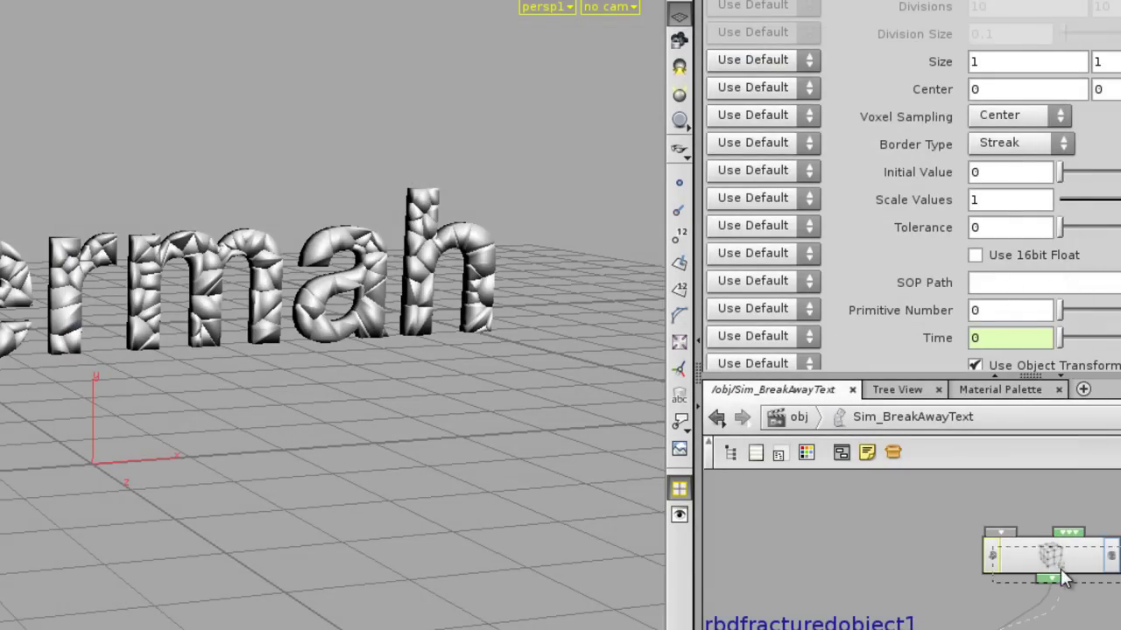
Step: Add a Scalar Field Visualization node above sopscalarfield1 and connect its output to sopscalarfield1's second input
{"action": "left_click_drag", "start_coordinate": [1061, 568], "coordinate": [1072, 579]}
{"action": "middle_click_drag", "start_coordinate": [975, 571], "coordinate": [883, 609]}
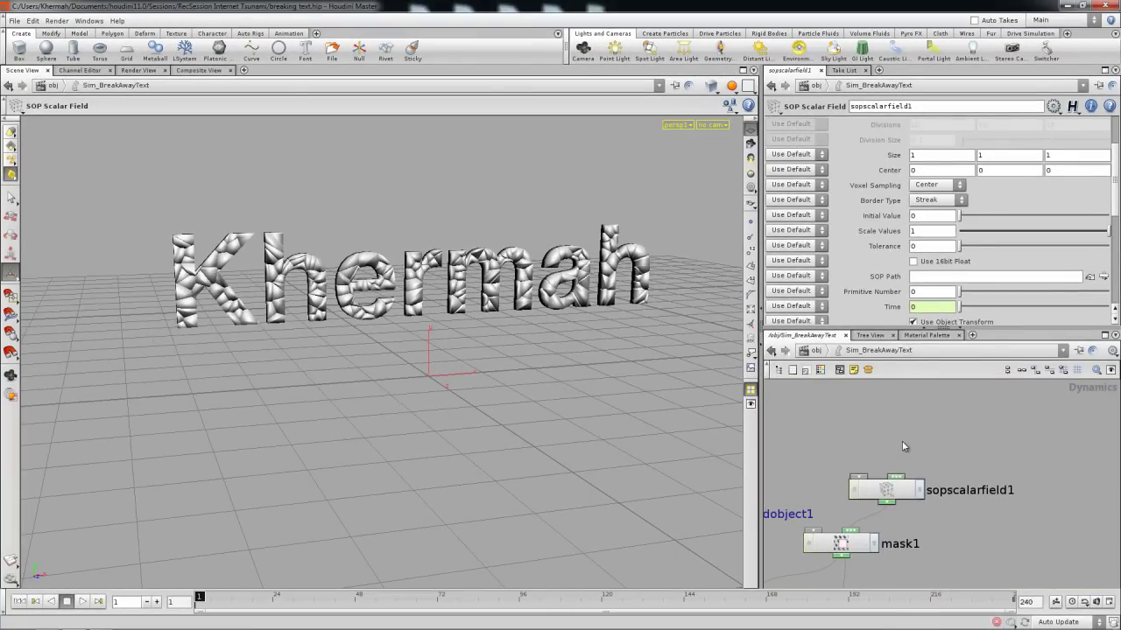
{"action": "key", "text": "Tab"}
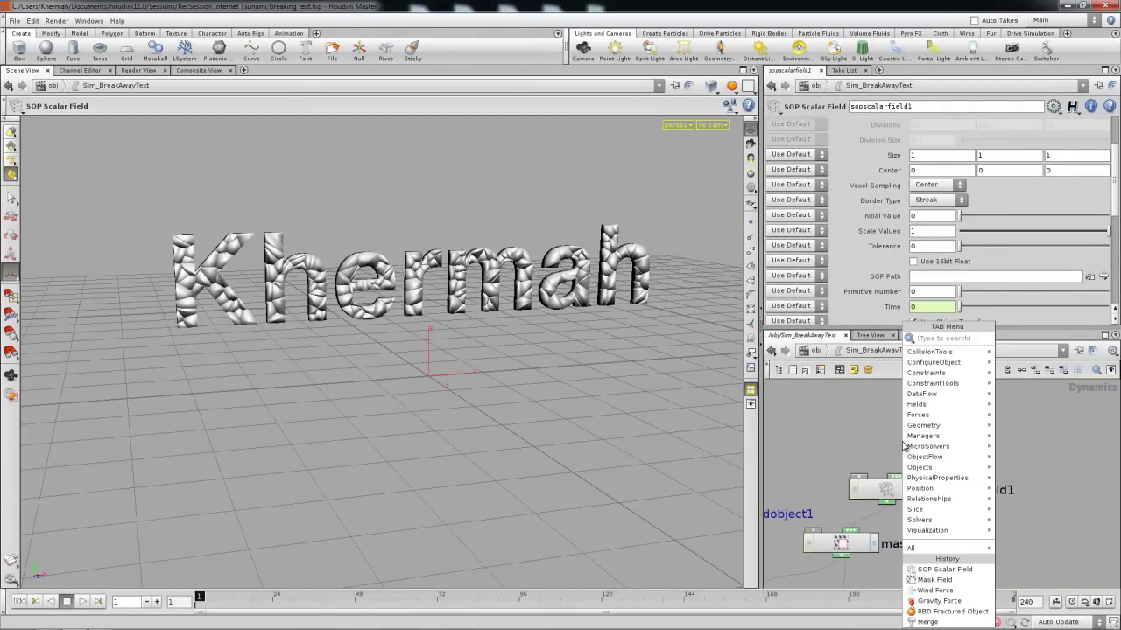
{"action": "mouse_move", "coordinate": [941, 535]}
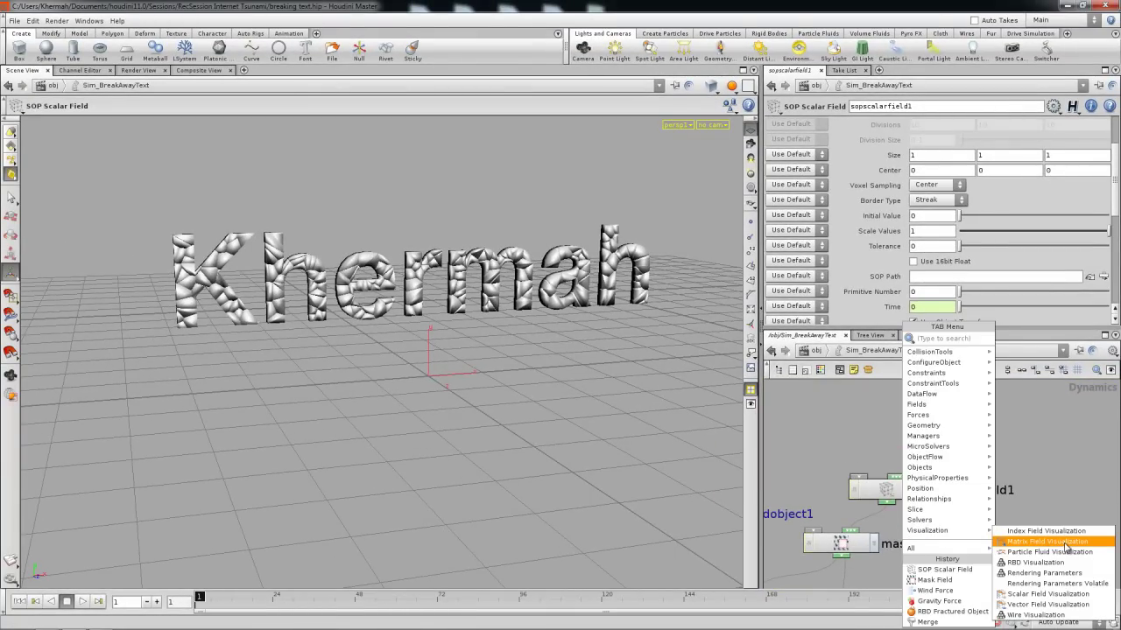
{"action": "left_click", "coordinate": [1050, 594]}
{"action": "left_click", "coordinate": [943, 441]}
{"action": "left_click_drag", "start_coordinate": [944, 438], "coordinate": [936, 433]}
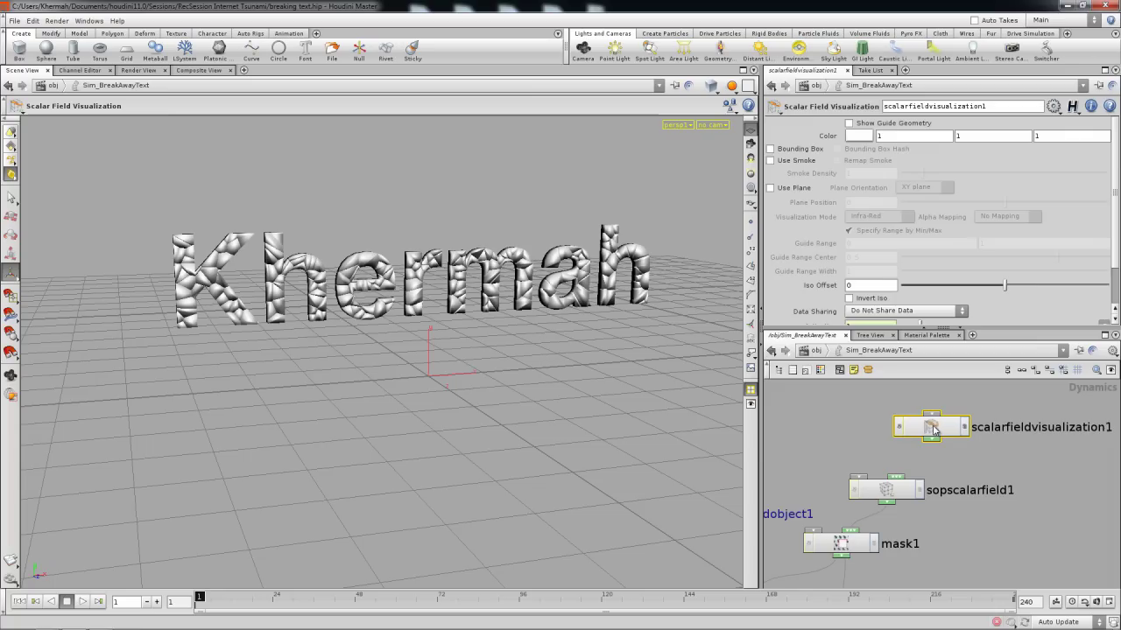
{"action": "scroll", "coordinate": [921, 449], "scroll_direction": "up", "scroll_amount": 1}
{"action": "left_click", "coordinate": [933, 439]}
{"action": "left_click_drag", "start_coordinate": [894, 481], "coordinate": [935, 436]}
{"action": "mouse_move", "coordinate": [978, 459]}
{"action": "right_mouse_down"}
{"action": "mouse_move", "coordinate": [930, 468]}
{"action": "mouse_move", "coordinate": [989, 472]}
{"action": "right_mouse_up"}
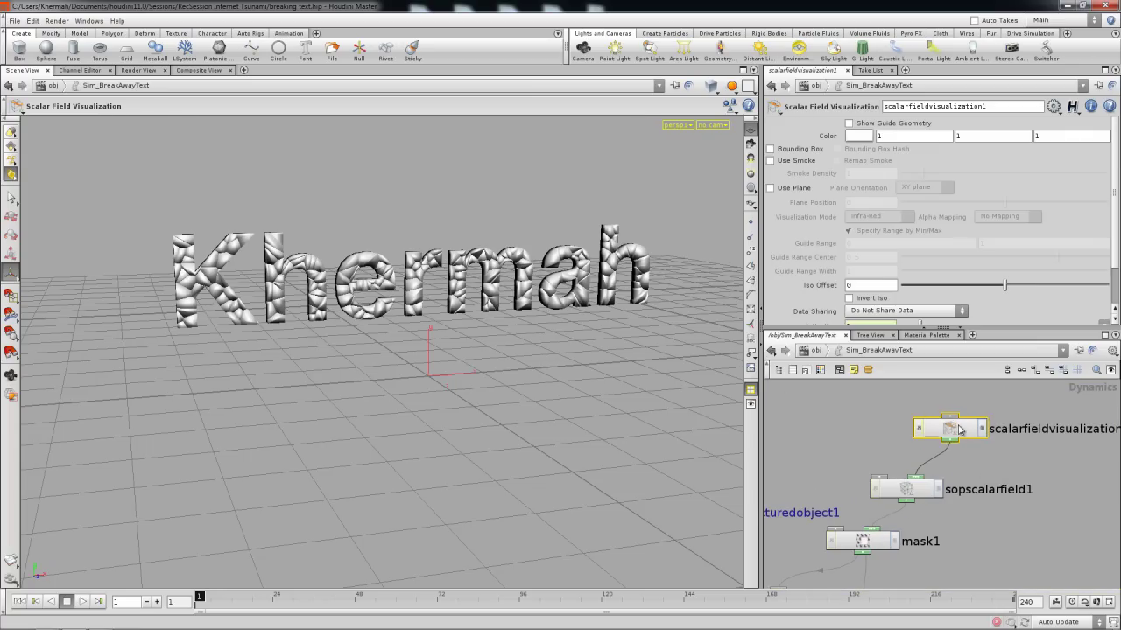
Step: Enable Show Guide Geometry and Use Plane on the scalar field visualization node, and set the display flag on windforce1
{"action": "left_click", "coordinate": [849, 124]}
{"action": "left_click", "coordinate": [772, 189]}
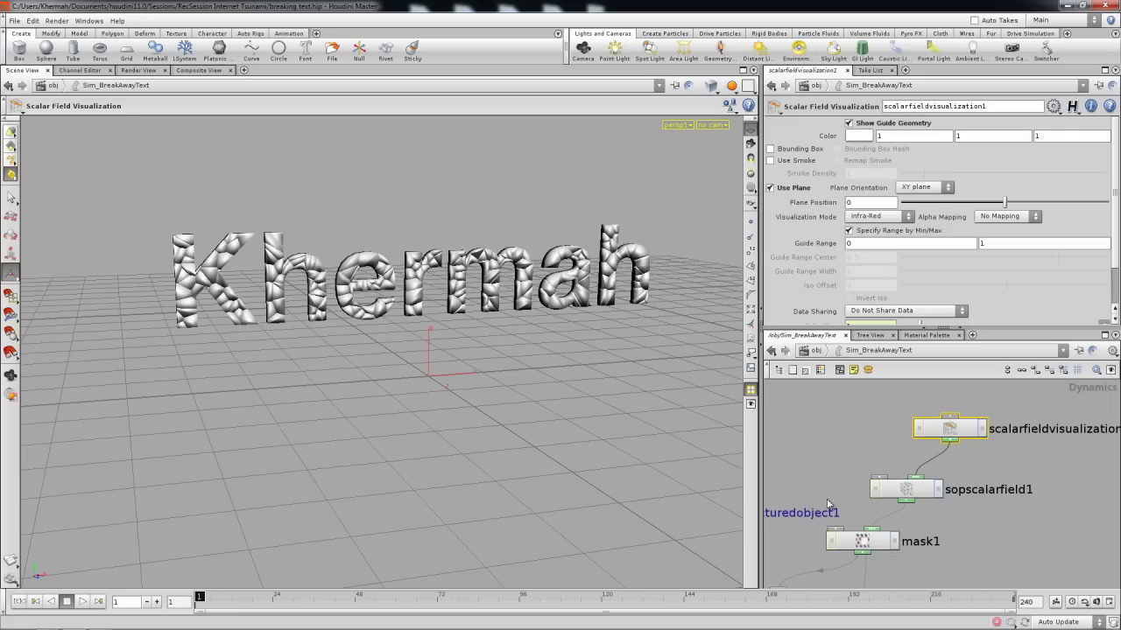
{"action": "middle_click_drag", "start_coordinate": [826, 505], "coordinate": [873, 425]}
{"action": "middle_click_drag", "start_coordinate": [866, 538], "coordinate": [862, 491]}
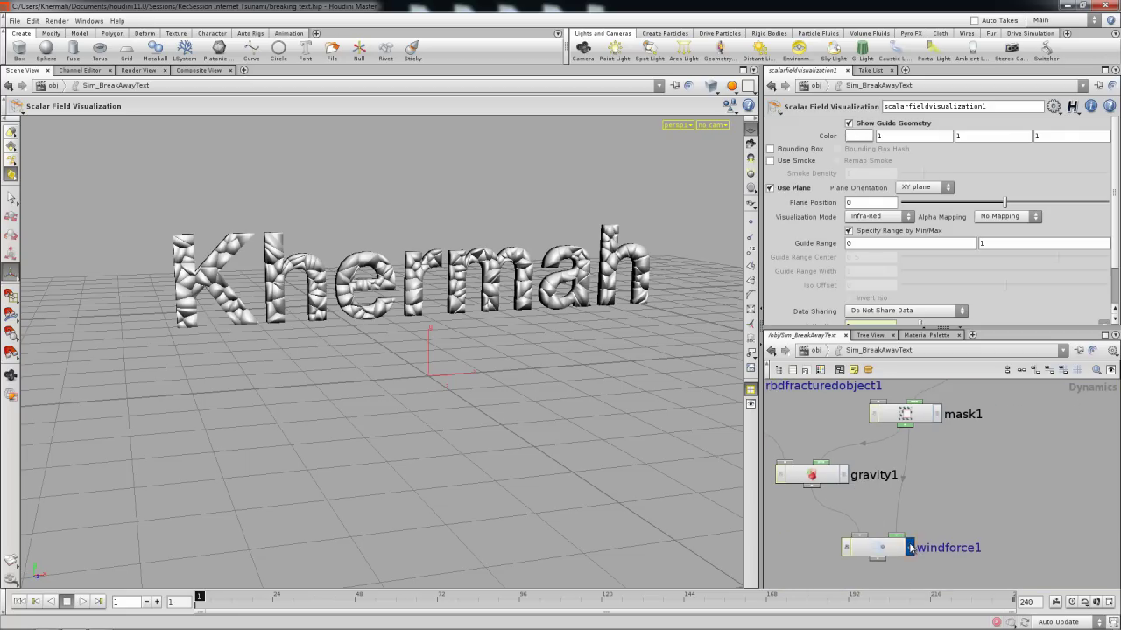
{"action": "middle_click_drag", "start_coordinate": [881, 562], "coordinate": [871, 524]}
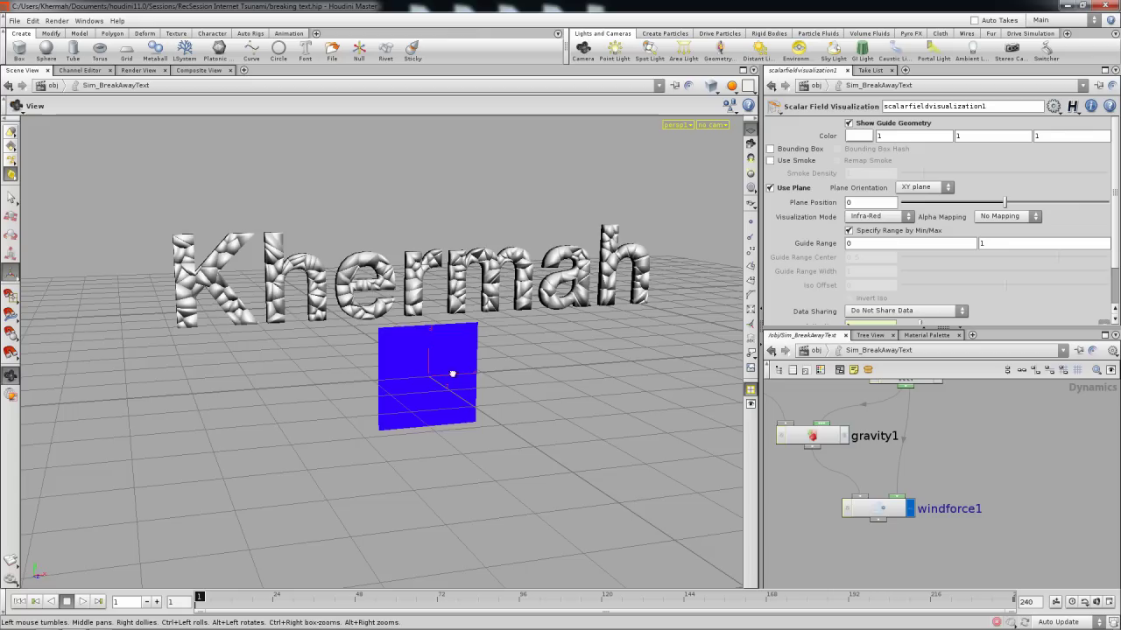
{"action": "left_click_drag", "start_coordinate": [450, 373], "coordinate": [386, 373], "text": "alt"}
{"action": "scroll", "coordinate": [884, 504], "scroll_direction": "up", "scroll_amount": 2}
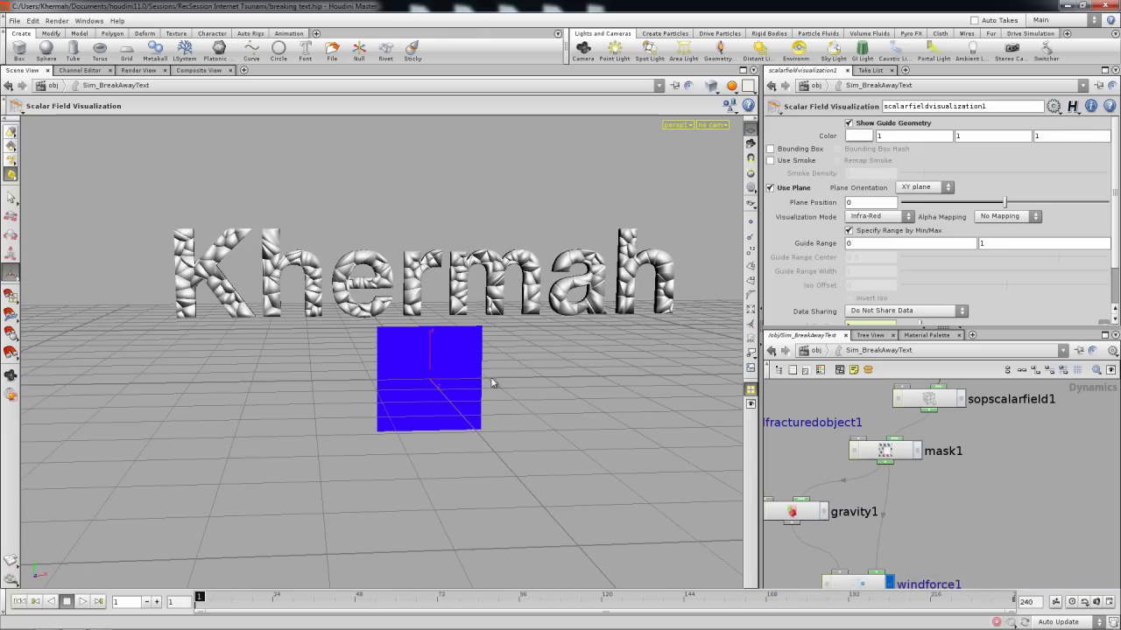
Step: Set sopscalarfield1's SOP Path to the Scalar_Field node in Break, and enable Use SOP Dimensions
{"action": "scroll", "coordinate": [972, 534], "scroll_direction": "up", "scroll_amount": 1}
{"action": "left_click", "coordinate": [912, 436]}
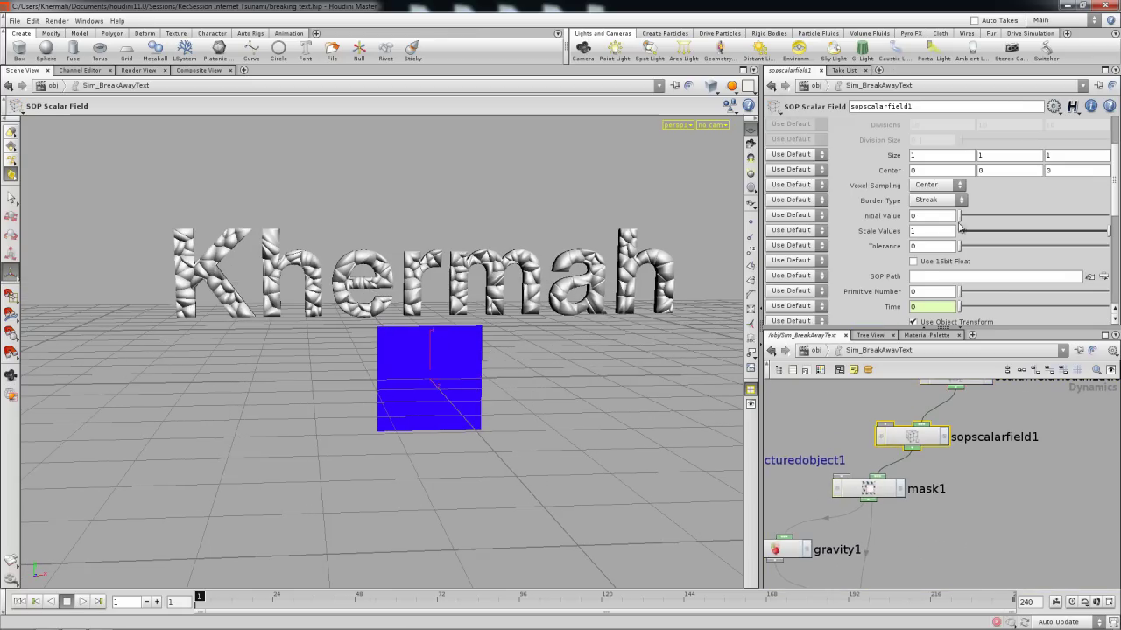
{"action": "left_click", "coordinate": [1104, 276]}
{"action": "scroll", "coordinate": [893, 231], "scroll_direction": "up", "scroll_amount": 2}
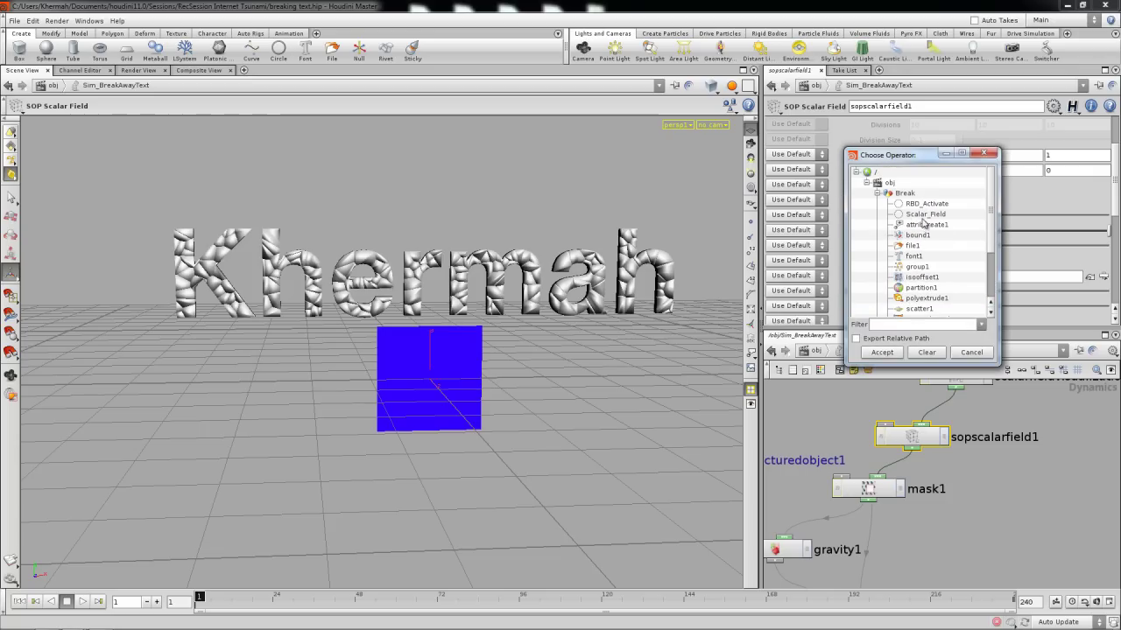
{"action": "left_click", "coordinate": [923, 217]}
{"action": "left_click", "coordinate": [882, 352]}
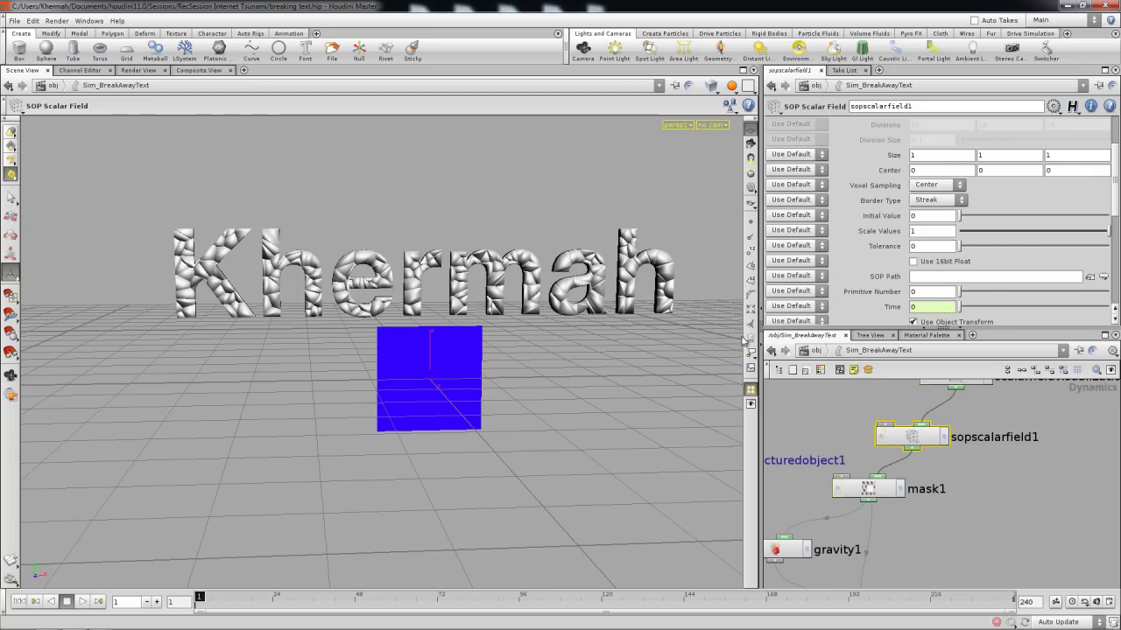
{"action": "scroll", "coordinate": [940, 223], "scroll_direction": "up", "scroll_amount": 3}
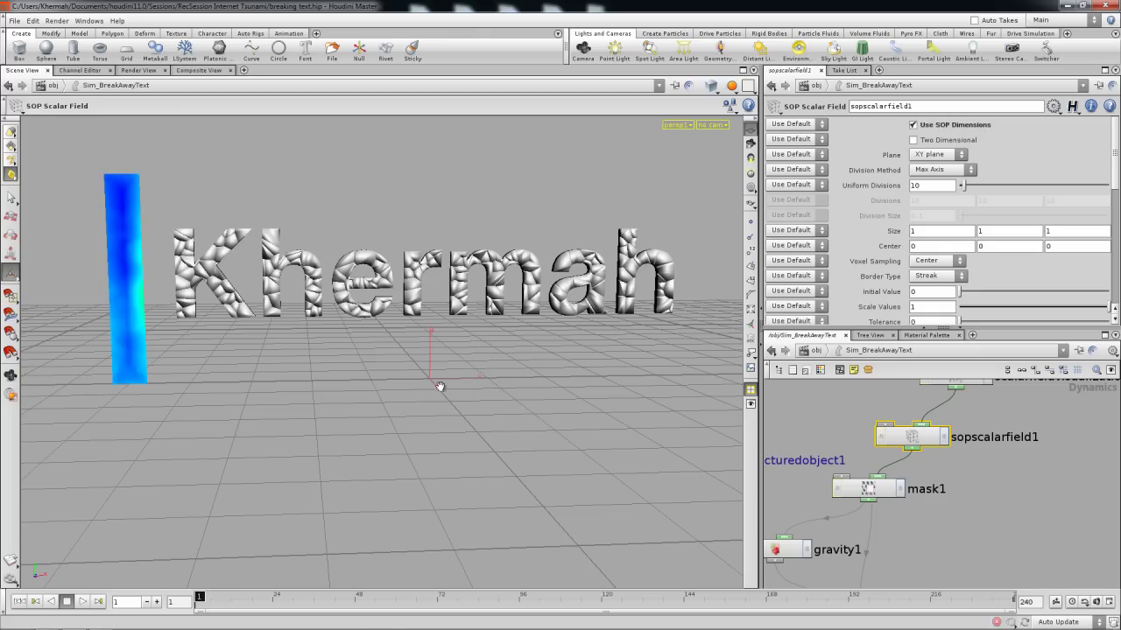
Step: Examine the scalar field's plane beside the text in the viewport and the visualization node's settings
{"action": "left_click_drag", "start_coordinate": [493, 415], "coordinate": [365, 380]}
{"action": "middle_click_drag", "start_coordinate": [365, 380], "coordinate": [535, 453]}
{"action": "left_click_drag", "start_coordinate": [535, 453], "coordinate": [518, 441]}
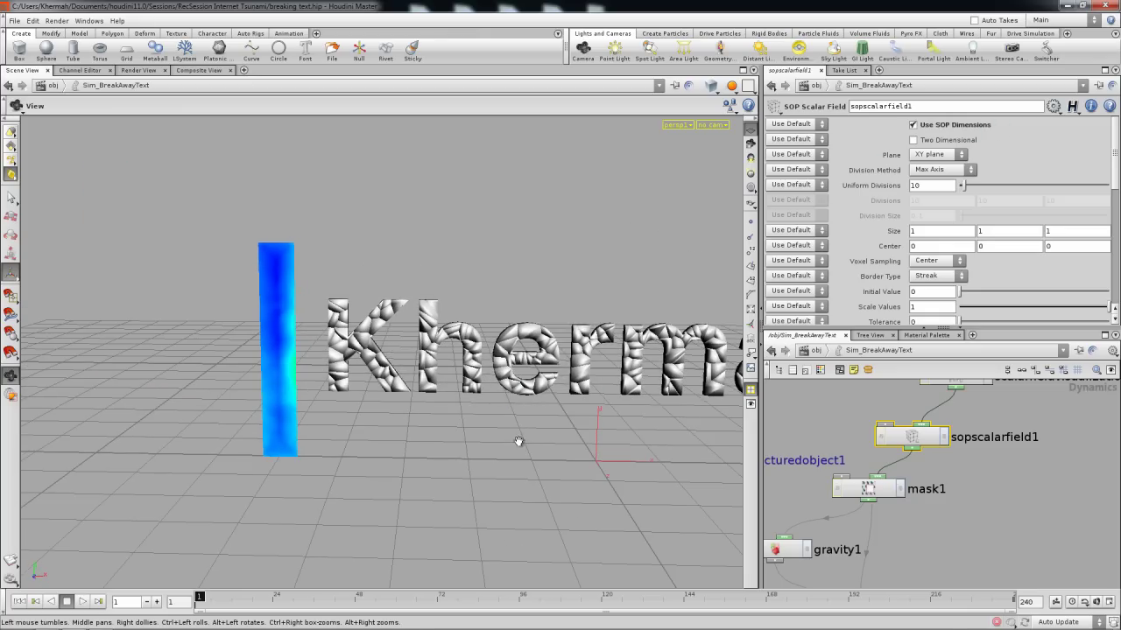
{"action": "key", "text": "Return"}
{"action": "middle_click_drag", "start_coordinate": [1005, 443], "coordinate": [993, 493]}
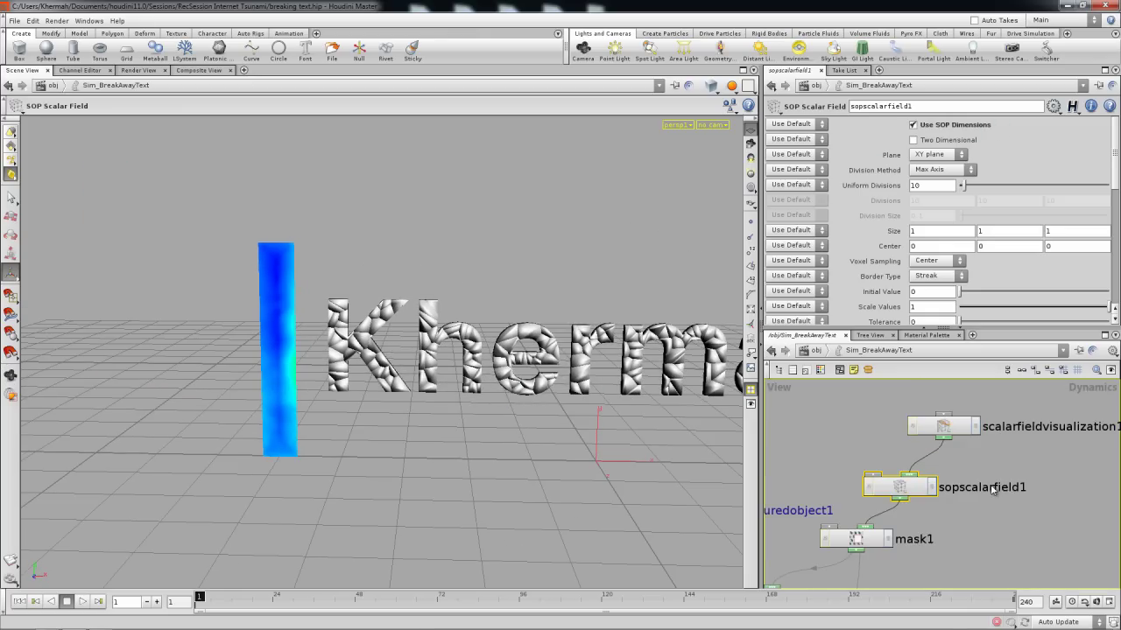
{"action": "left_click", "coordinate": [943, 427]}
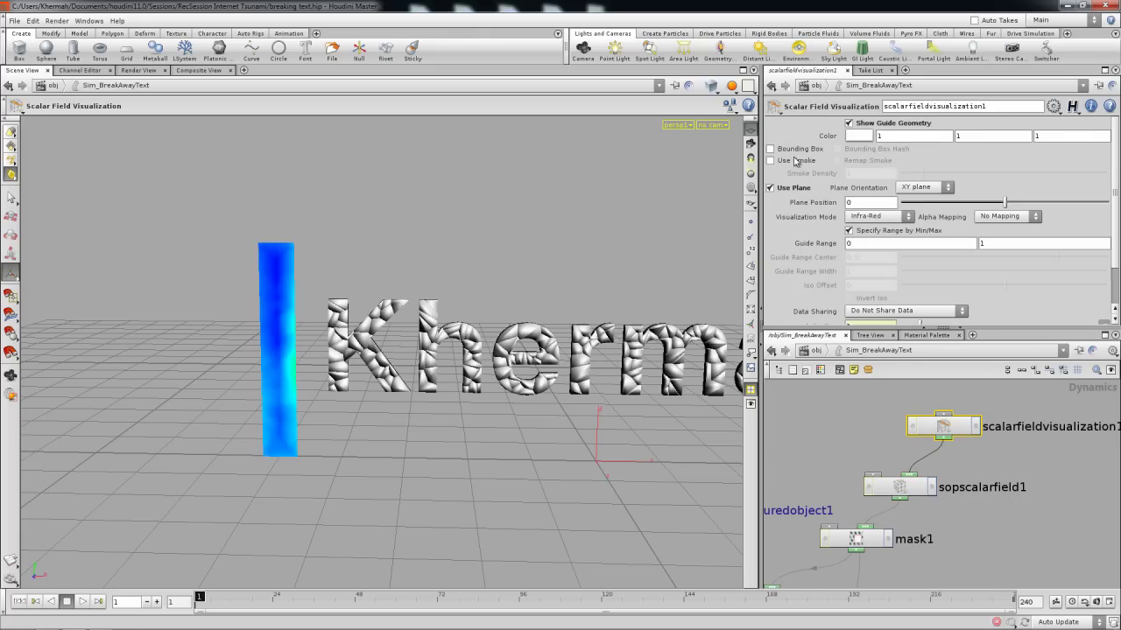
{"action": "left_click", "coordinate": [846, 436]}
{"action": "middle_click_drag", "start_coordinate": [844, 456], "coordinate": [853, 419]}
{"action": "middle_click_drag", "start_coordinate": [840, 492], "coordinate": [866, 436]}
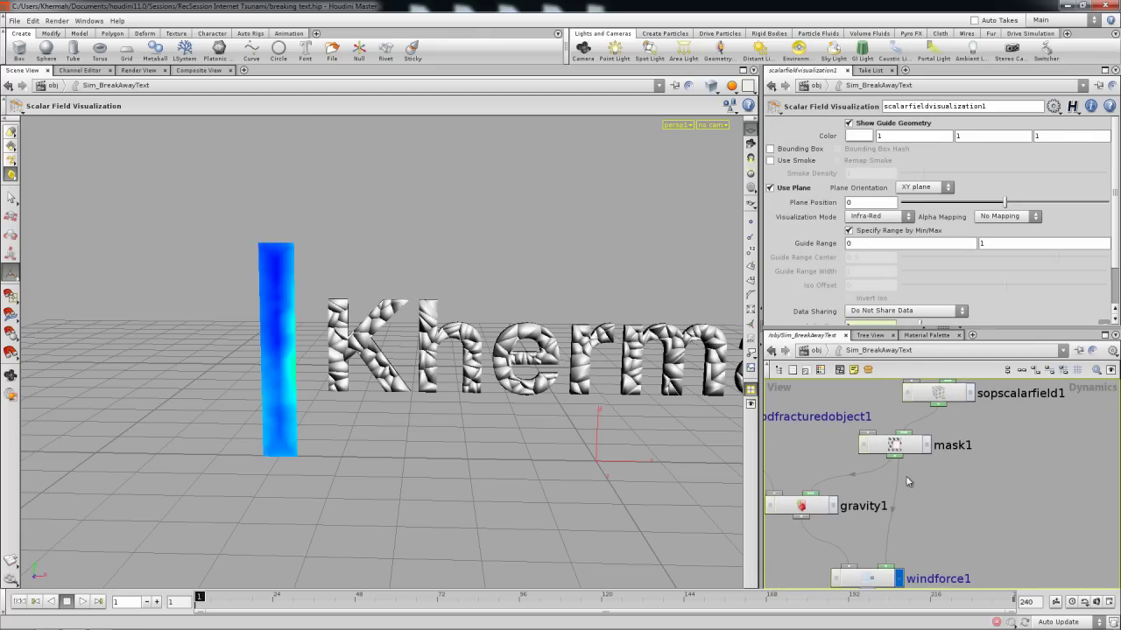
Step: Review the mask1, gravity1, rbdfracturedobject1 and windforce1 nodes and how they are connected in the simulation
{"action": "scroll", "coordinate": [911, 499], "scroll_direction": "down", "scroll_amount": 4}
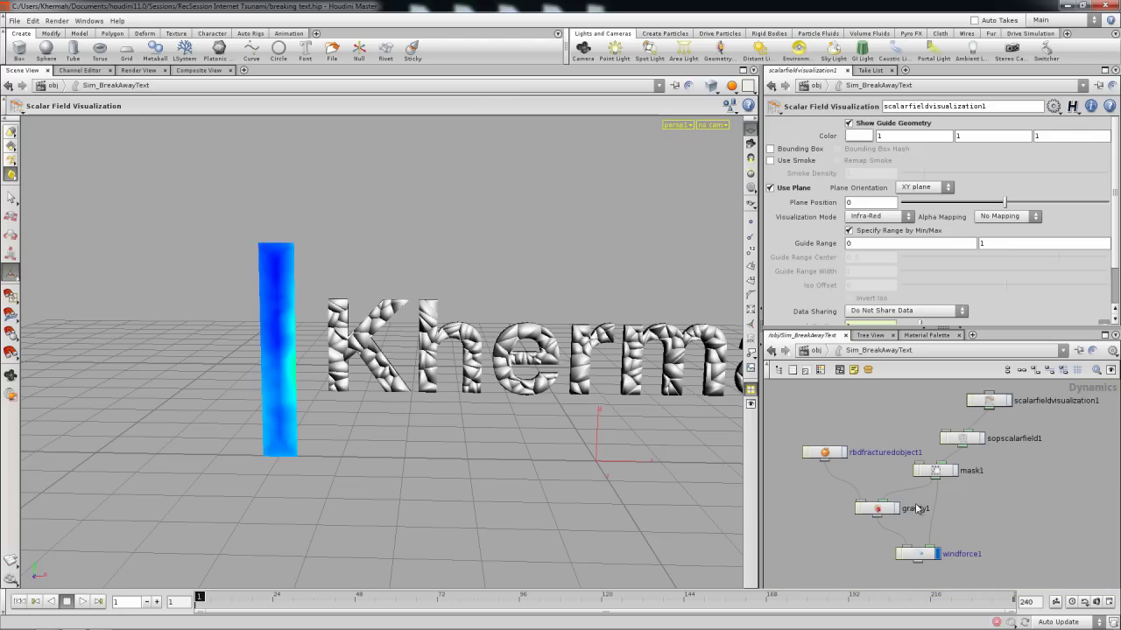
{"action": "left_click", "coordinate": [937, 471]}
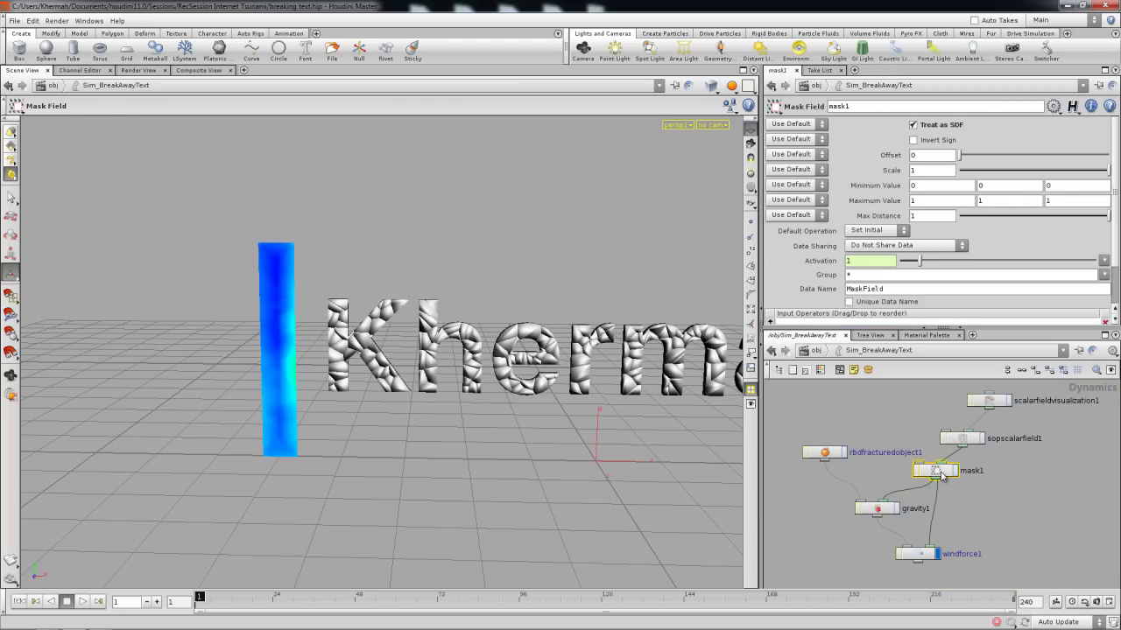
{"action": "left_click", "coordinate": [888, 512]}
{"action": "left_click", "coordinate": [825, 453]}
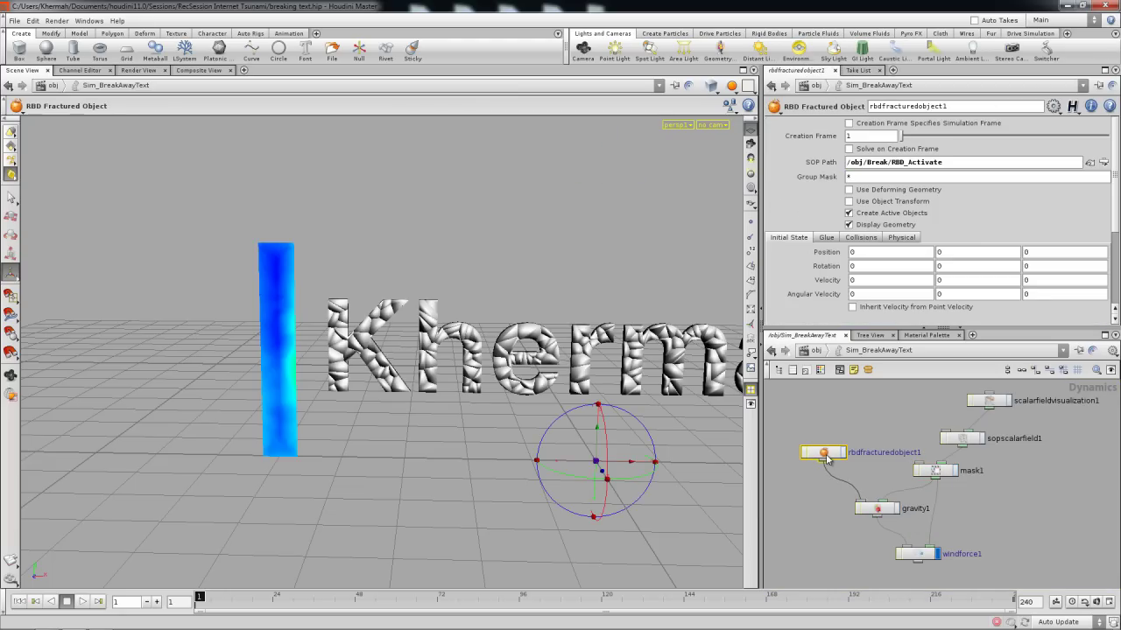
{"action": "left_click", "coordinate": [877, 510]}
{"action": "left_click", "coordinate": [917, 553]}
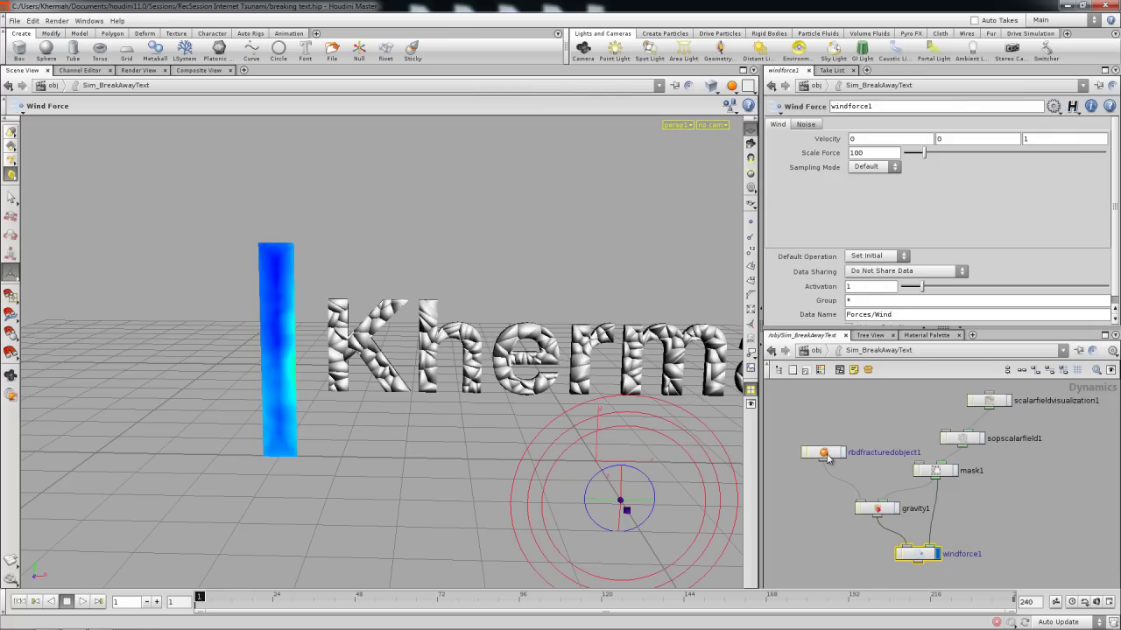
{"action": "left_click", "coordinate": [825, 454]}
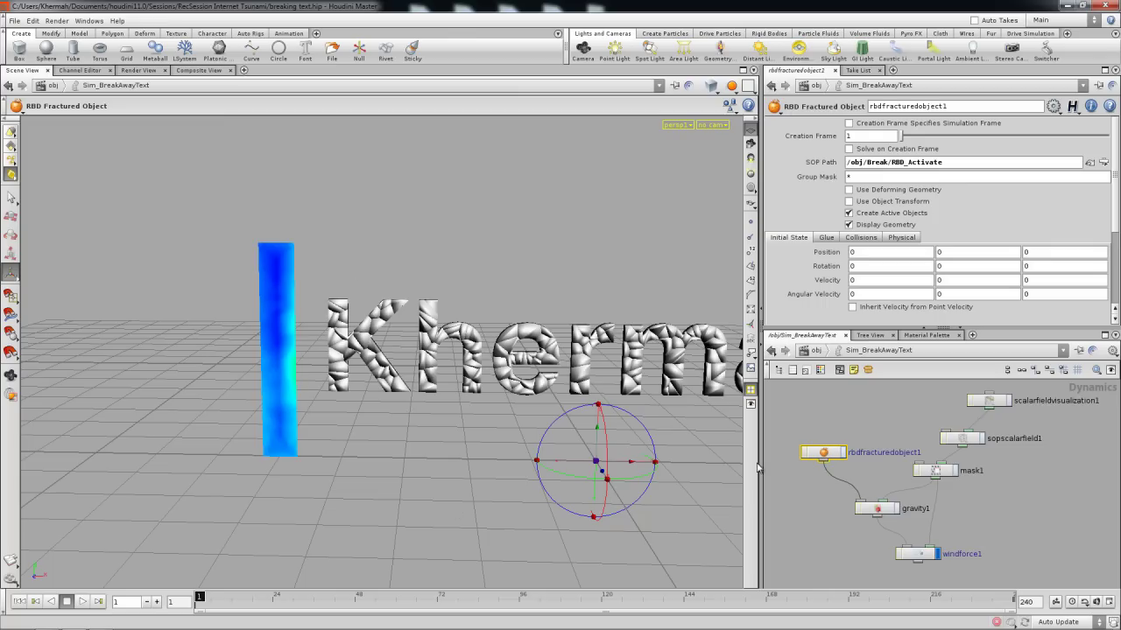
Step: Try enabling Invert Sign on isooffset1 in the Break network and check the scalar field in Sim_BreakAwayText
{"action": "middle_click_drag", "start_coordinate": [881, 418], "coordinate": [876, 435]}
{"action": "left_click", "coordinate": [890, 352]}
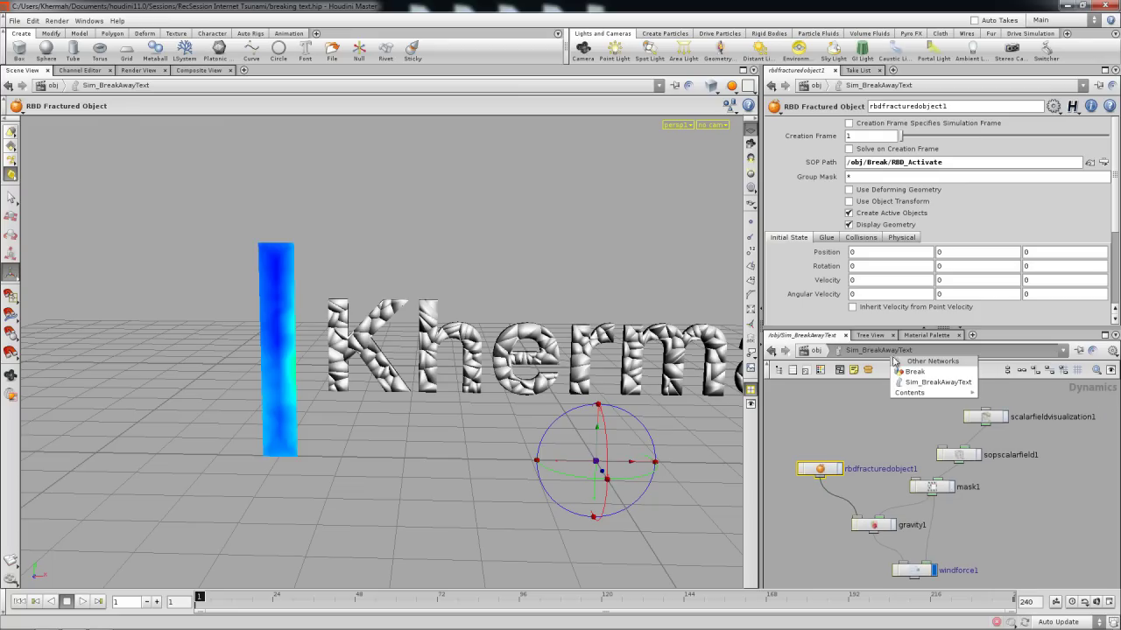
{"action": "left_click", "coordinate": [915, 373]}
{"action": "middle_click_drag", "start_coordinate": [821, 537], "coordinate": [837, 504]}
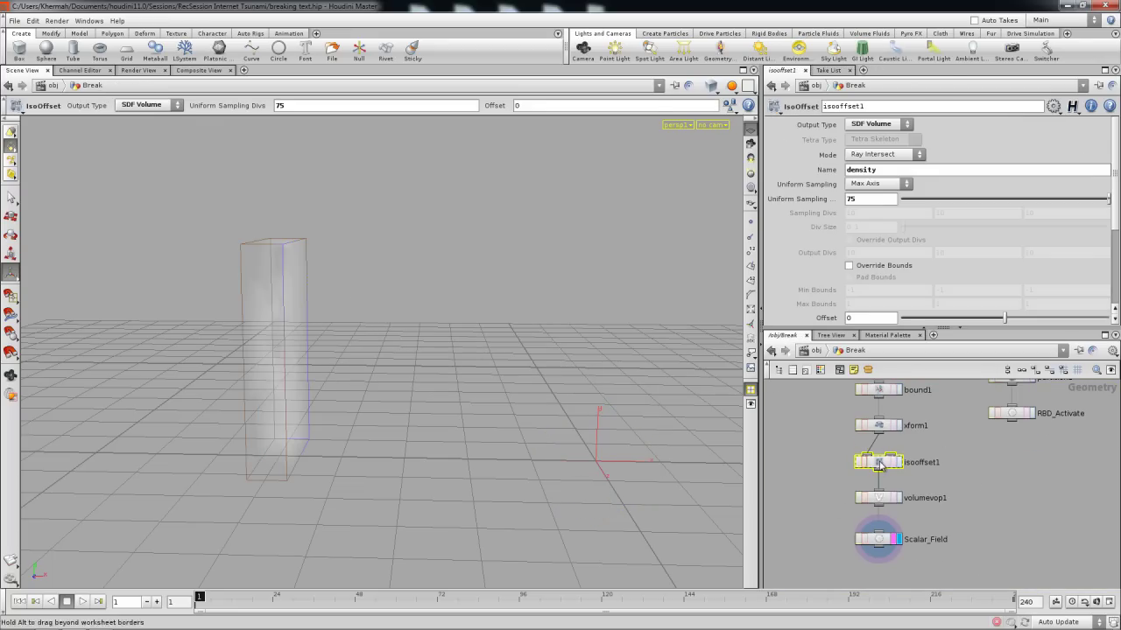
{"action": "scroll", "coordinate": [886, 275], "scroll_direction": "down", "scroll_amount": 2}
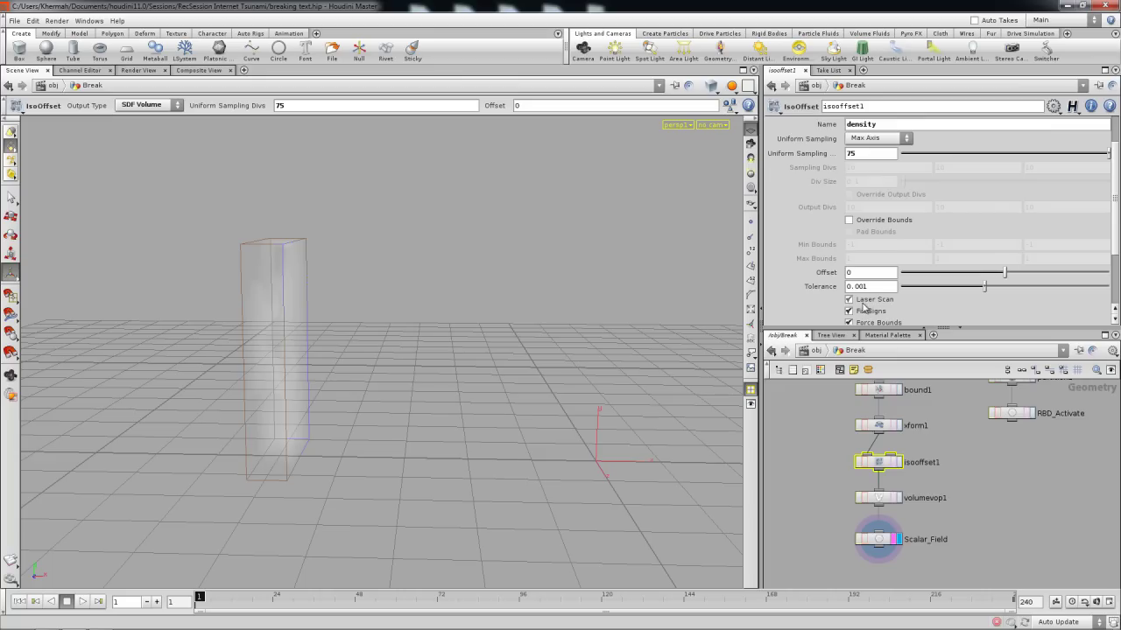
{"action": "scroll", "coordinate": [889, 260], "scroll_direction": "down", "scroll_amount": 3}
{"action": "left_click", "coordinate": [849, 274]}
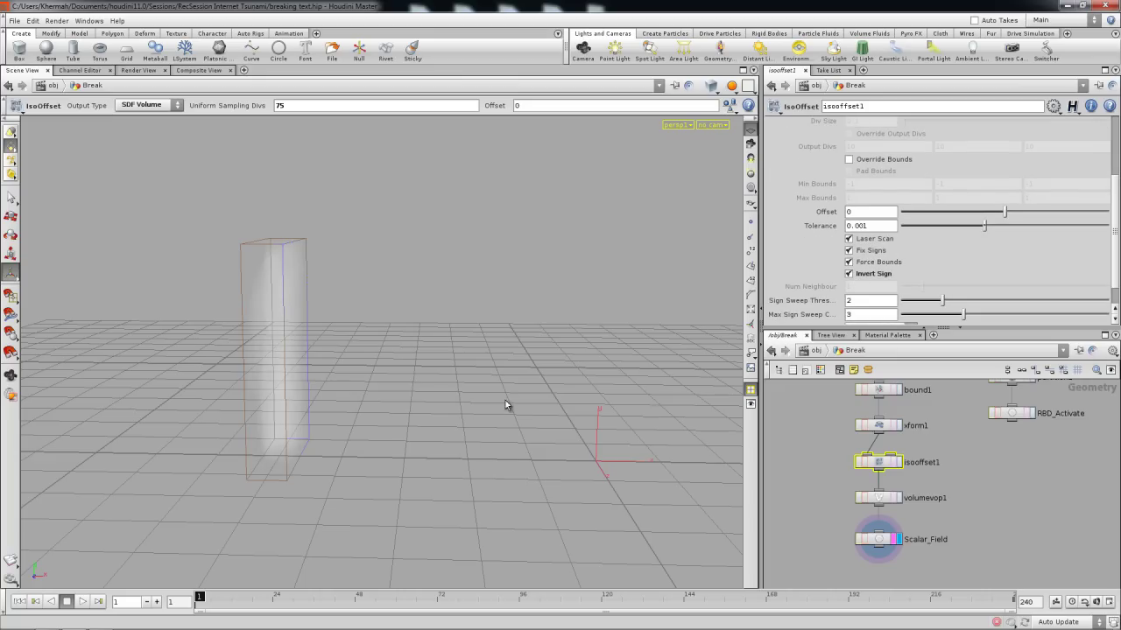
{"action": "left_click", "coordinate": [867, 350]}
{"action": "left_click", "coordinate": [880, 380]}
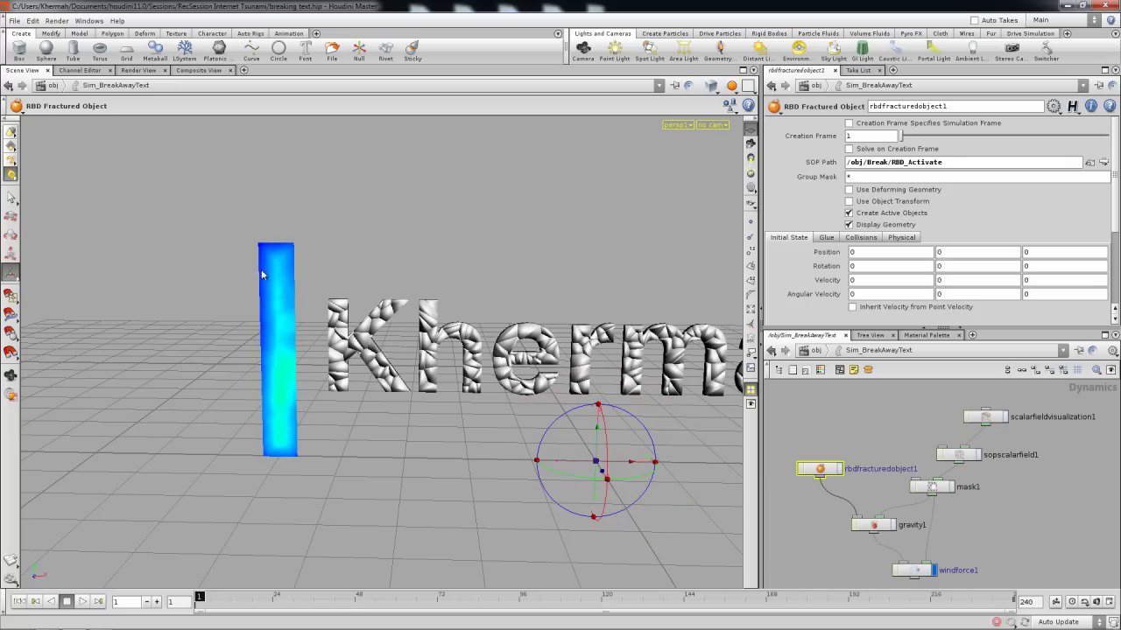
Step: Turn Invert Sign back off on isooffset1 in Break and return to the Sim_BreakAwayText network
{"action": "left_click", "coordinate": [884, 350]}
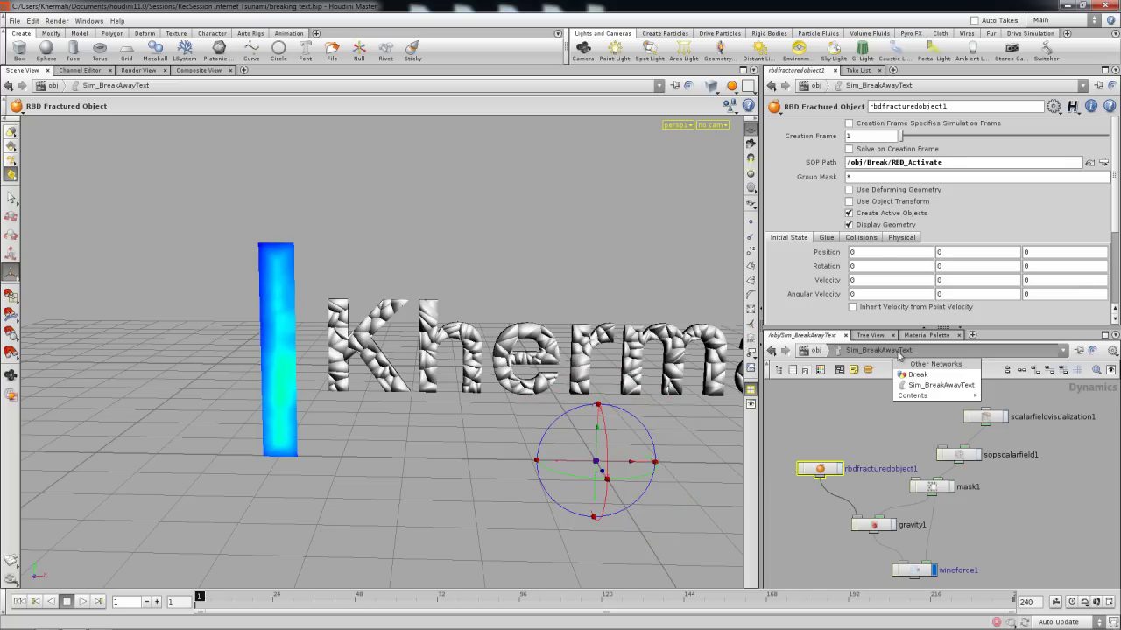
{"action": "left_click", "coordinate": [906, 374]}
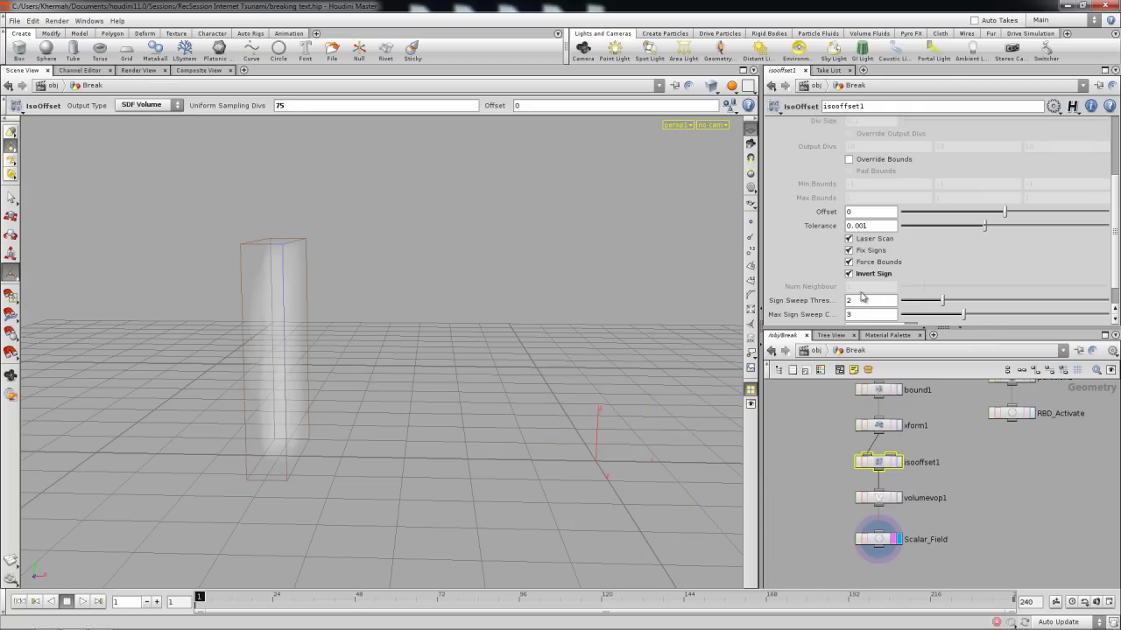
{"action": "left_click", "coordinate": [878, 350]}
{"action": "left_click", "coordinate": [919, 373]}
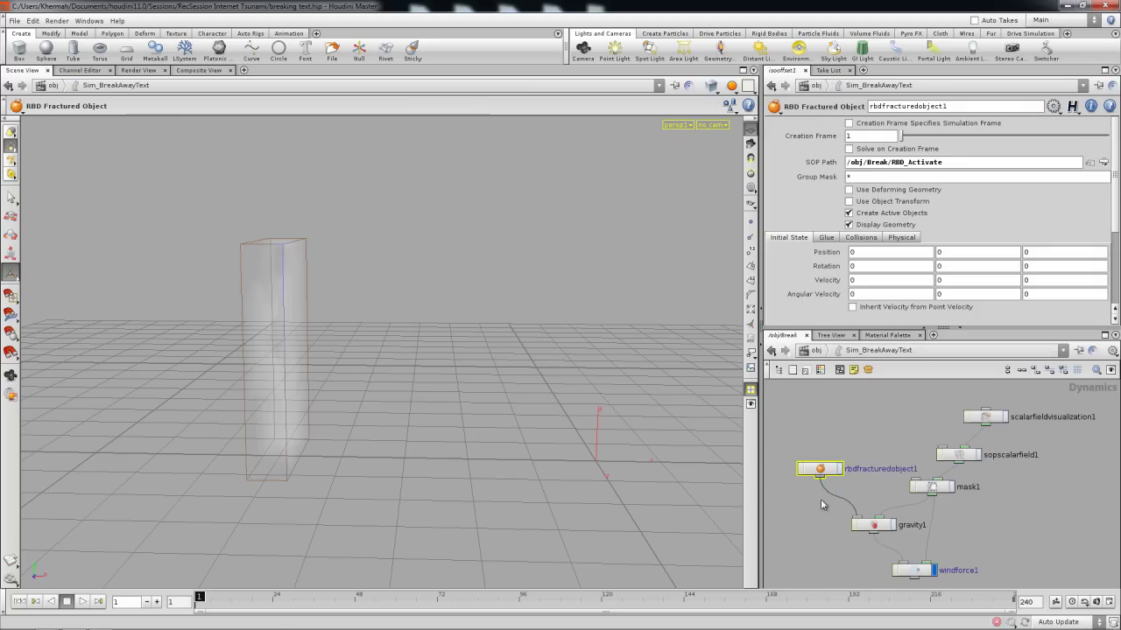
{"action": "right_click_drag", "start_coordinate": [394, 374], "coordinate": [437, 380], "text": "alt"}
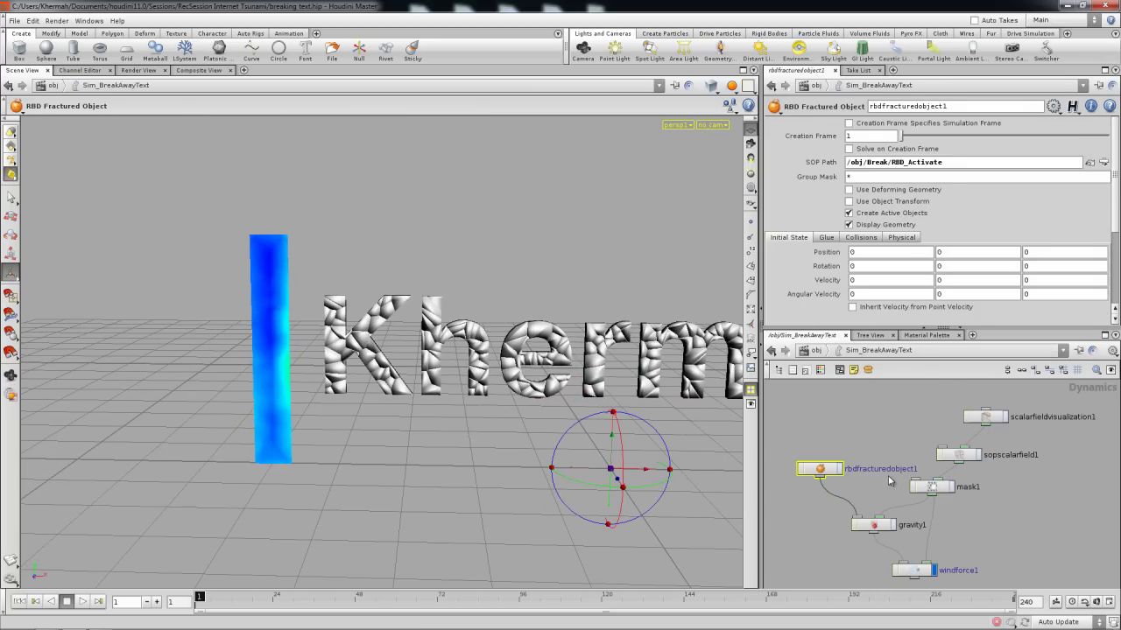
Step: Review sopscalarfield1's dimension, SOP Path and Time settings in the simulation network
{"action": "middle_click_drag", "start_coordinate": [928, 449], "coordinate": [890, 450]}
{"action": "left_click", "coordinate": [926, 457]}
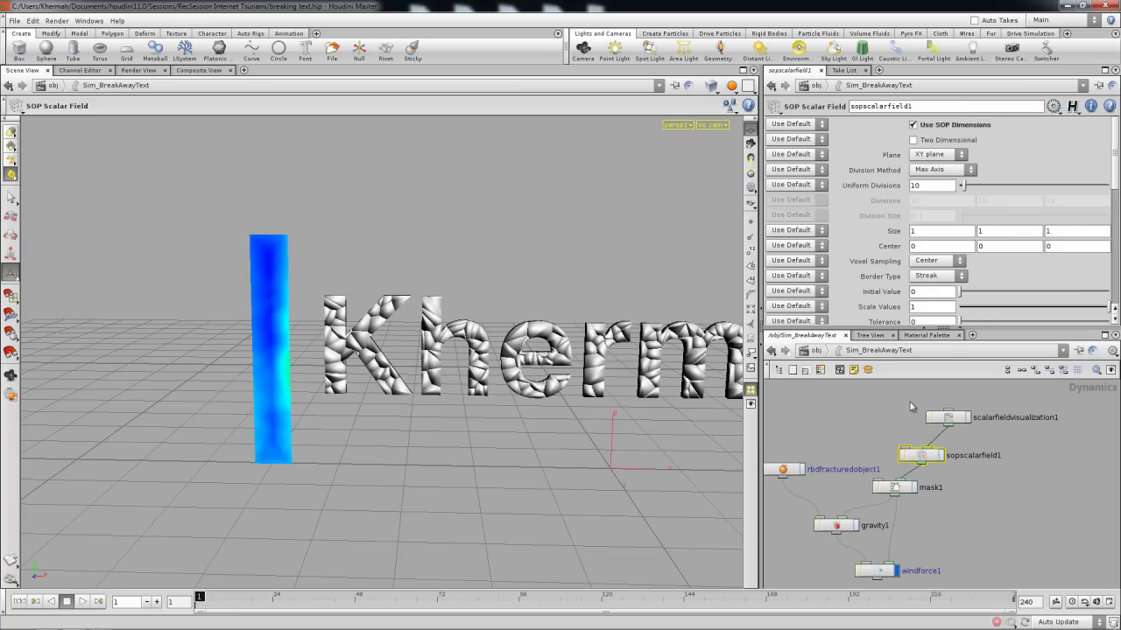
{"action": "scroll", "coordinate": [897, 284], "scroll_direction": "down", "scroll_amount": 5}
{"action": "left_click", "coordinate": [895, 281]}
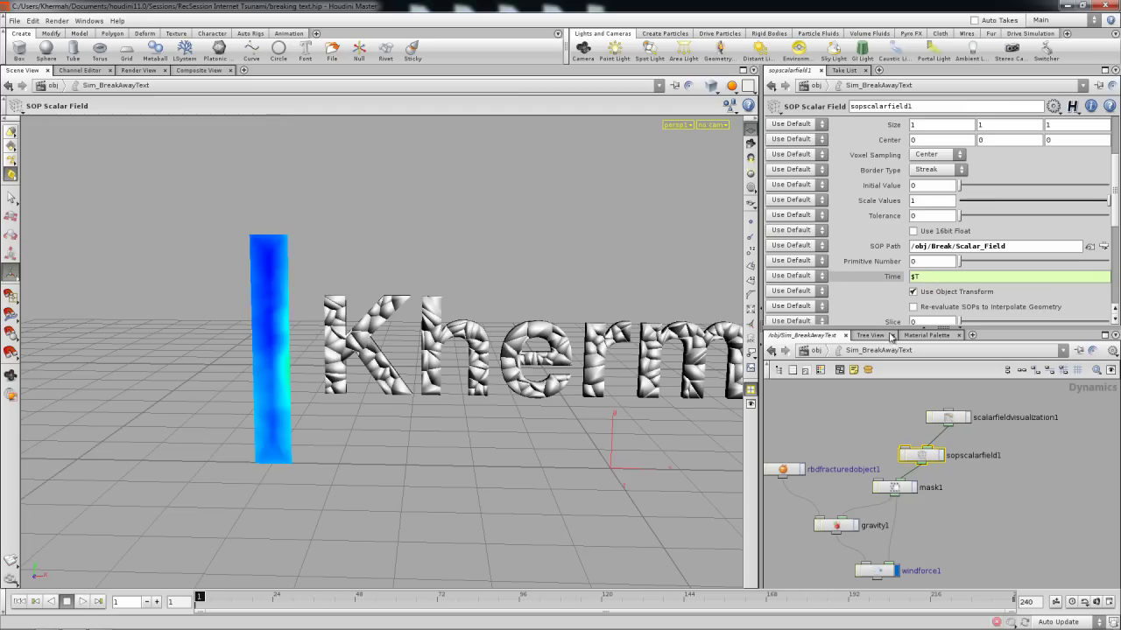
{"action": "left_click", "coordinate": [863, 417]}
{"action": "scroll", "coordinate": [900, 236], "scroll_direction": "up", "scroll_amount": 2}
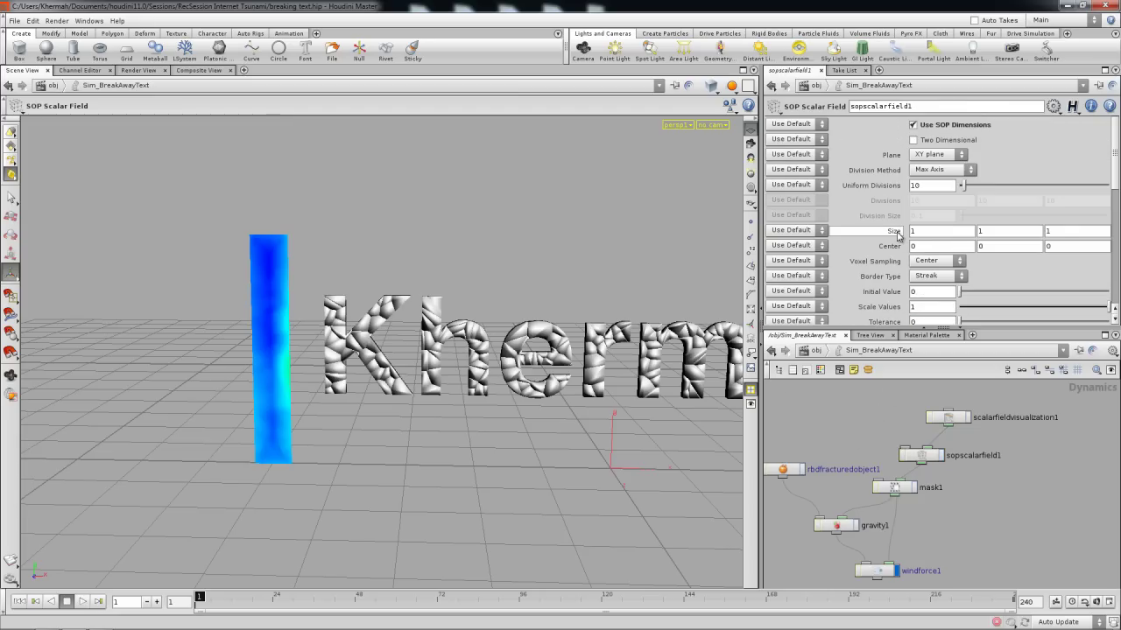
Step: Set windforce1's velocity to 1, 0, 0
{"action": "left_click", "coordinate": [883, 573]}
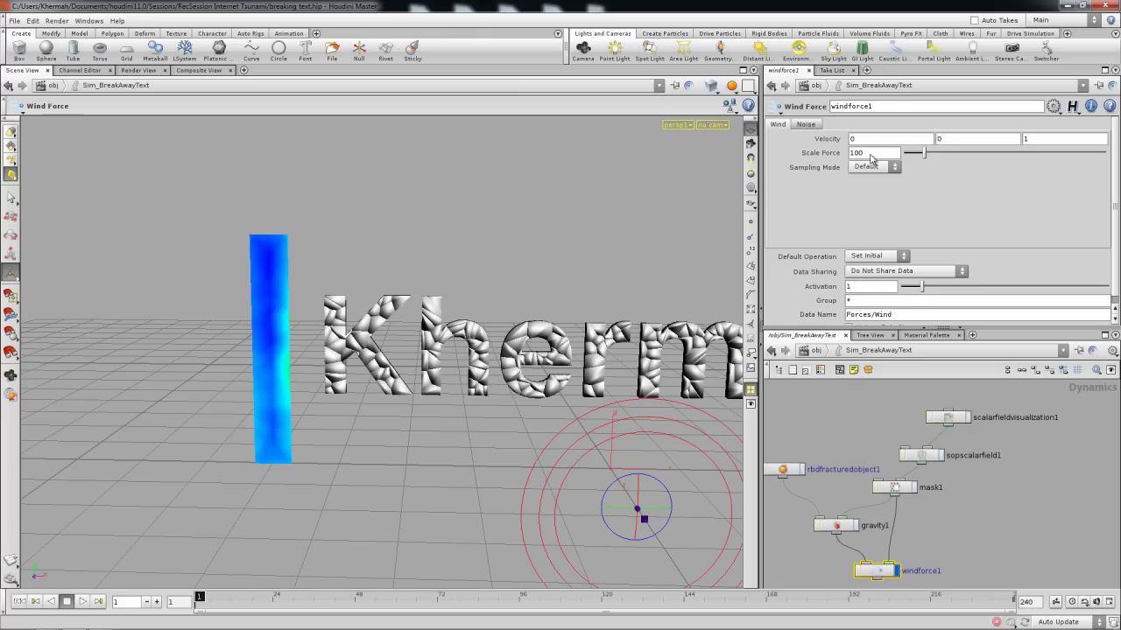
{"action": "key", "text": "Escape"}
{"action": "mouse_move", "coordinate": [601, 400]}
{"action": "left_mouse_down"}
{"action": "mouse_move", "coordinate": [611, 405]}
{"action": "mouse_move", "coordinate": [592, 410]}
{"action": "left_mouse_up"}
{"action": "middle_click_drag", "start_coordinate": [616, 411], "coordinate": [652, 398]}
{"action": "key", "text": "Return"}
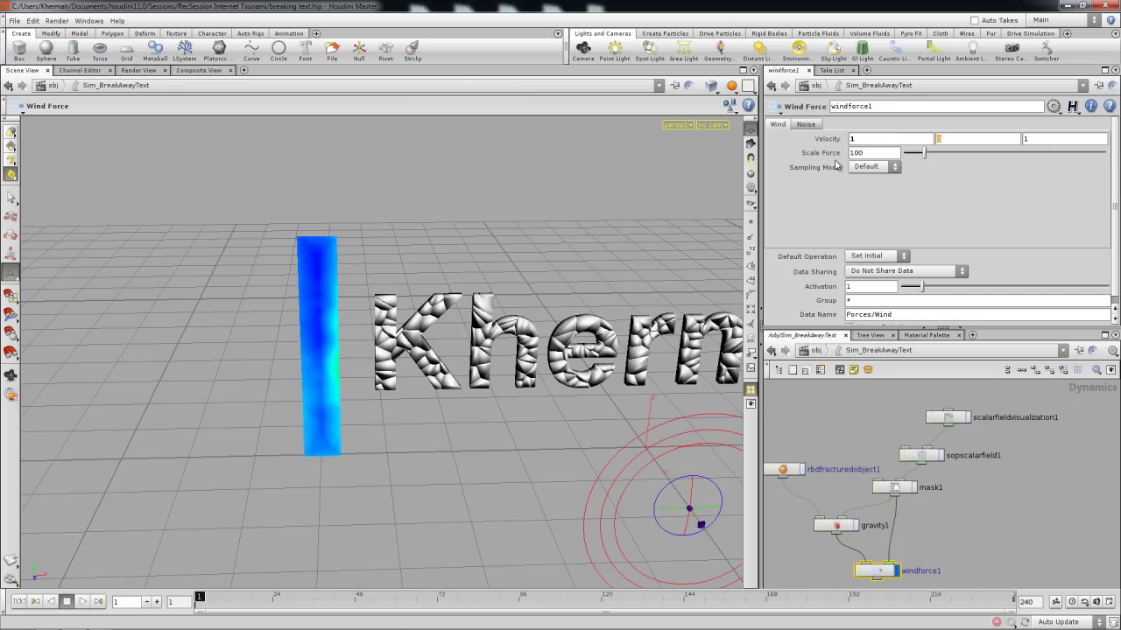
{"action": "type", "text": "0"}
{"action": "key", "text": "Tab"}
{"action": "type", "text": "0"}
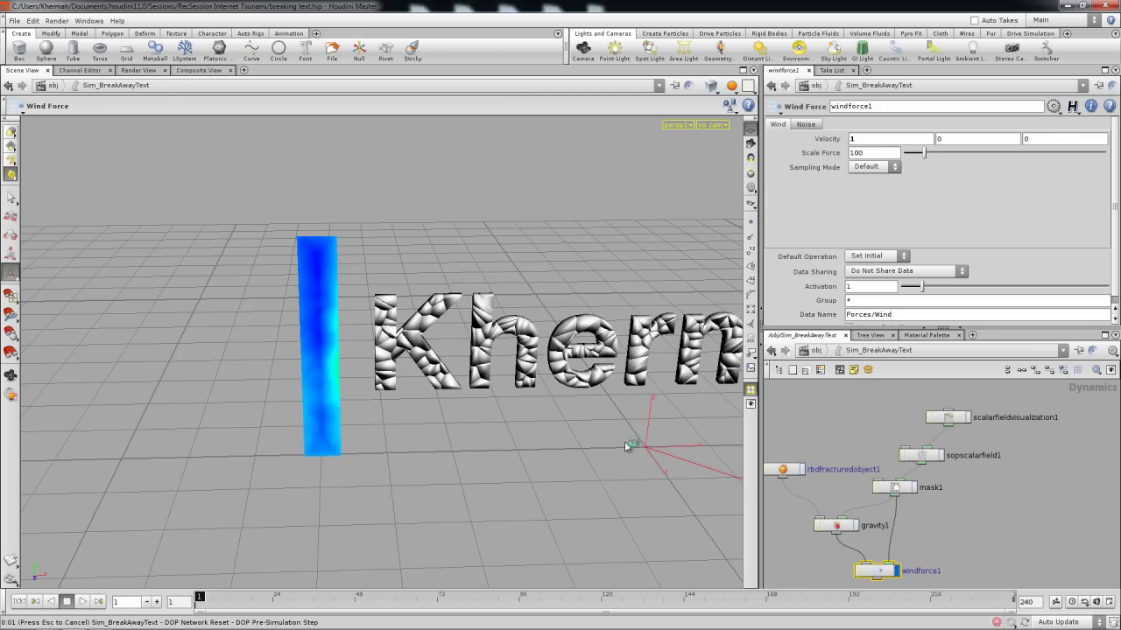
{"action": "key", "text": "space"}
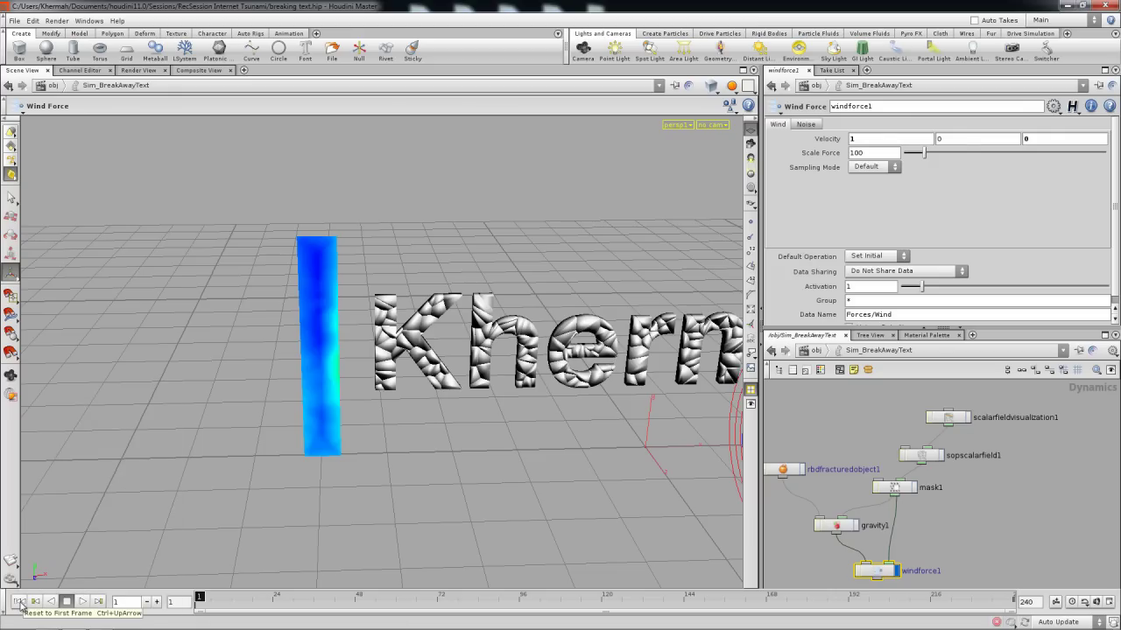
Step: Reset the simulation to the first frame and set windforce1's X velocity to -1
{"action": "left_click", "coordinate": [21, 603]}
{"action": "right_click_drag", "start_coordinate": [515, 459], "coordinate": [376, 458], "text": "alt"}
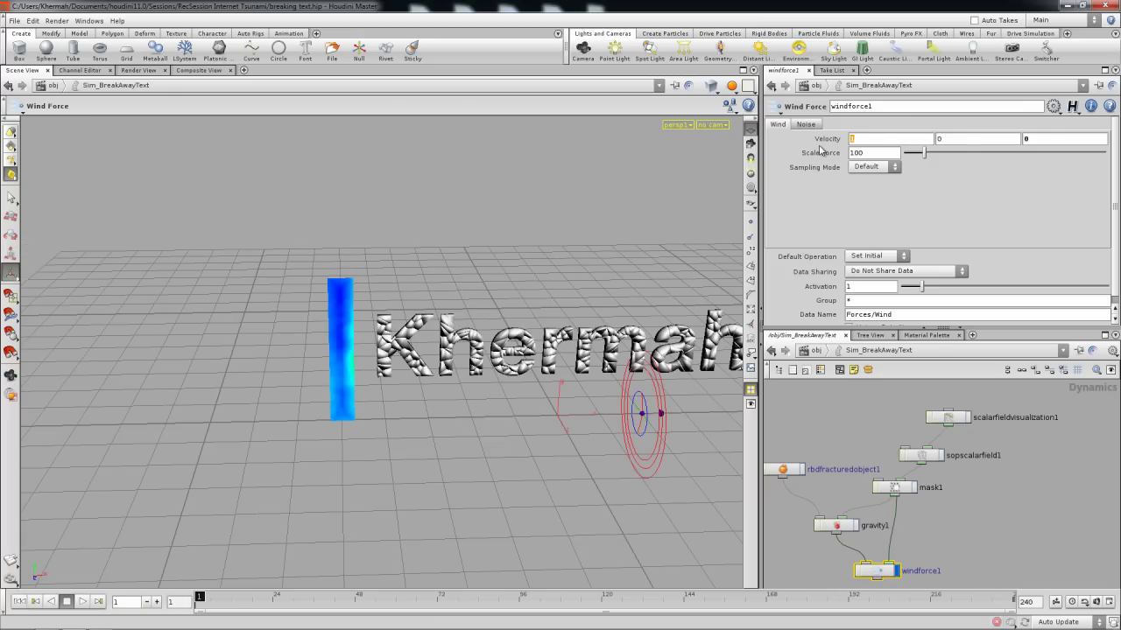
{"action": "type", "text": "1"}
{"action": "left_click", "coordinate": [587, 218]}
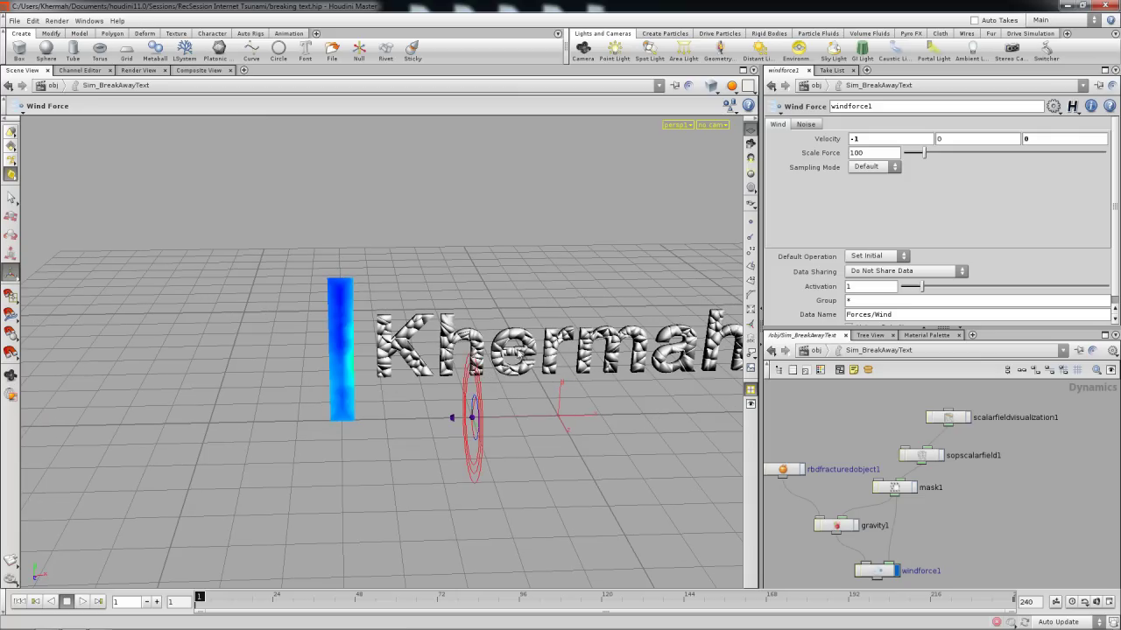
{"action": "scroll", "coordinate": [477, 421], "scroll_direction": "up", "scroll_amount": 3}
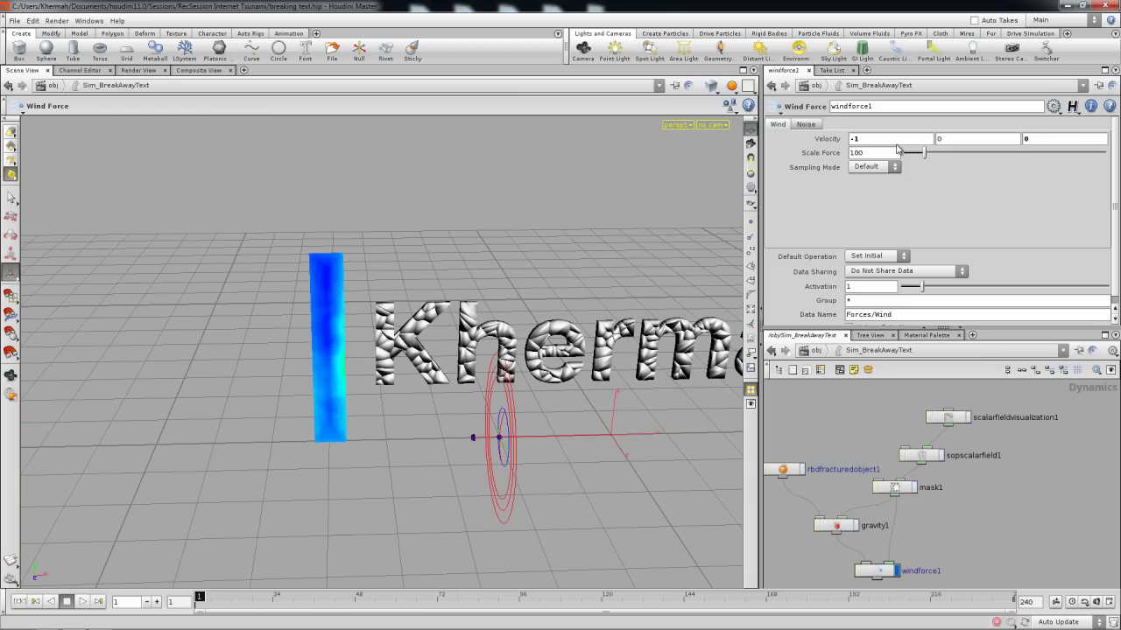
Step: Set windforce1's Scale Force to 15 and check its noise settings
{"action": "double_click", "coordinate": [860, 158]}
{"action": "key", "text": "Return"}
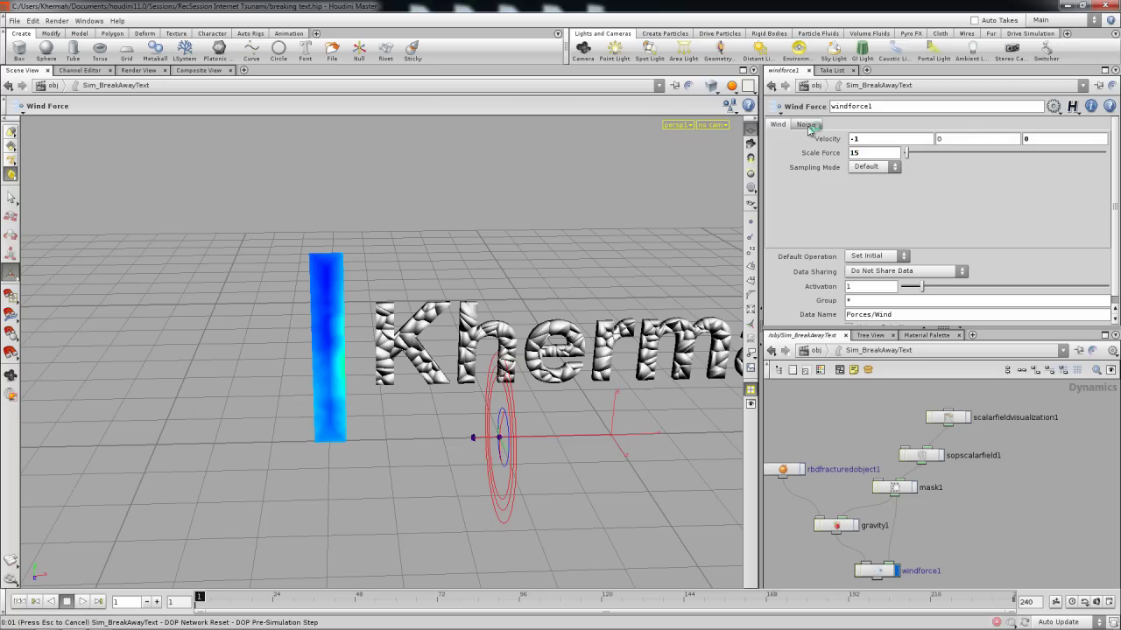
{"action": "left_click", "coordinate": [806, 125]}
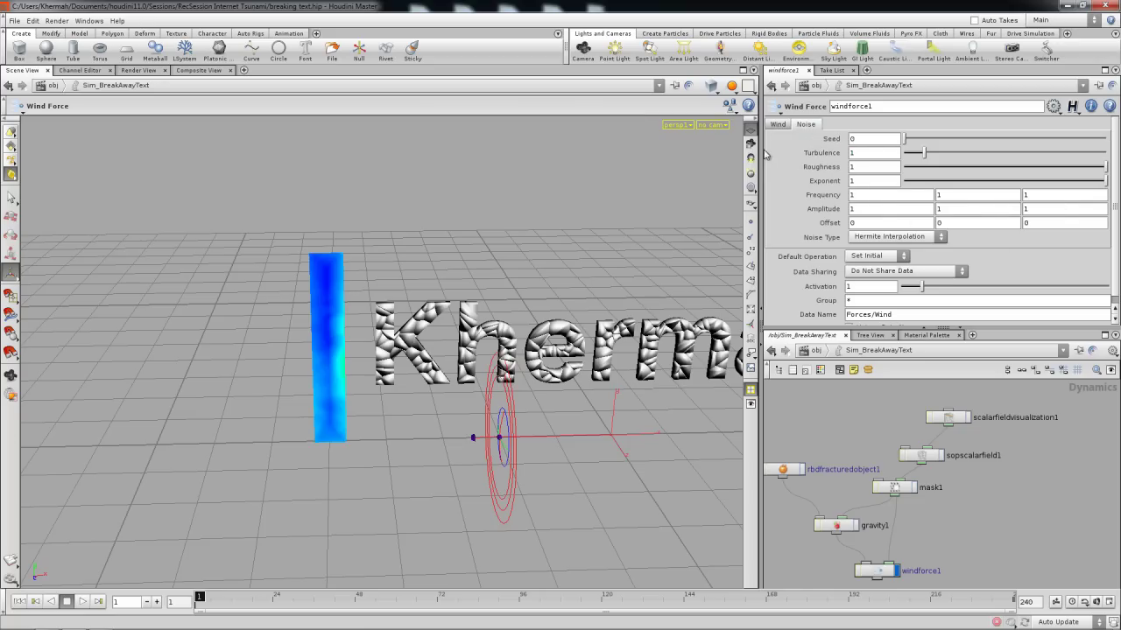
{"action": "left_click", "coordinate": [777, 126]}
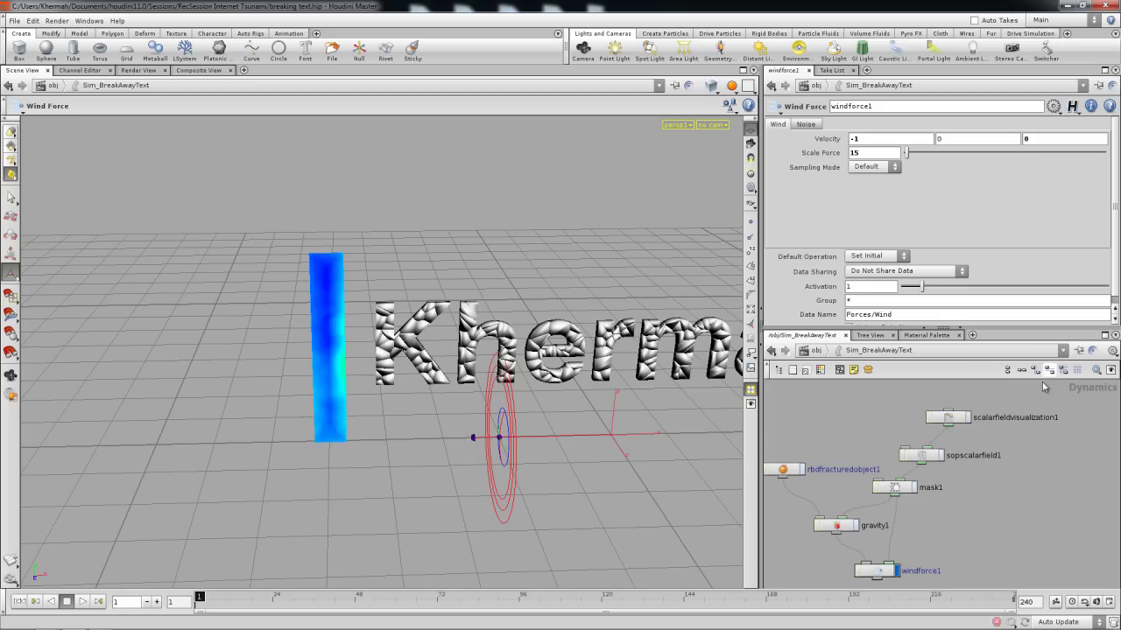
Step: Add an RBD Solver node below windforce1 and connect it to windforce1's output
{"action": "middle_click_drag", "start_coordinate": [932, 536], "coordinate": [951, 430]}
{"action": "key", "text": "Tab"}
{"action": "type", "text": "rbd"}
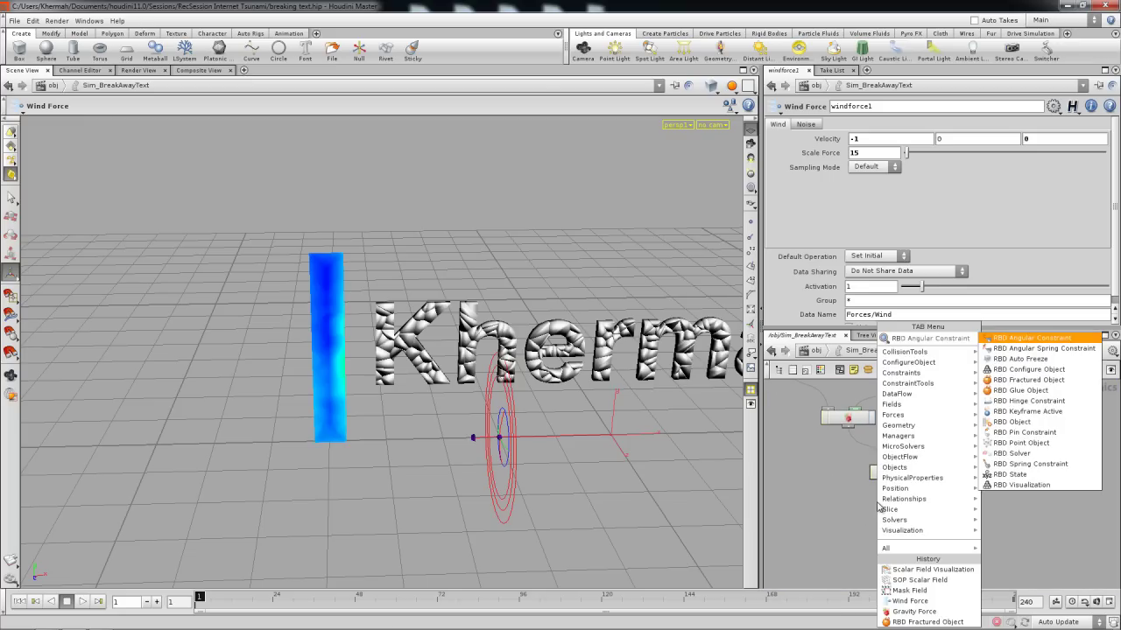
{"action": "left_click", "coordinate": [1009, 453]}
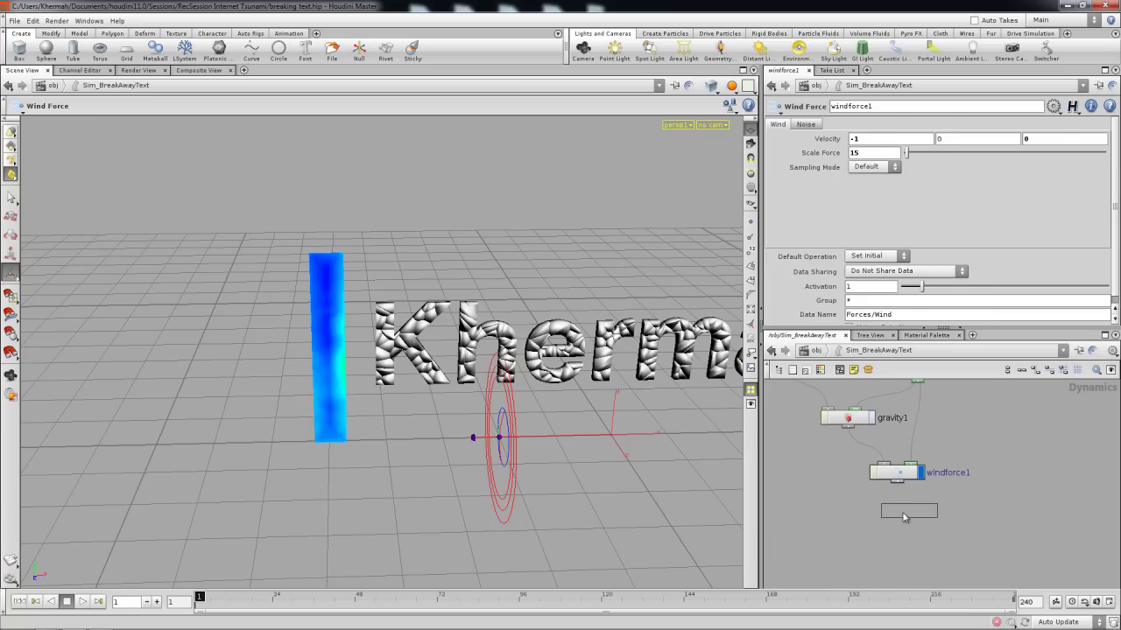
{"action": "left_click", "coordinate": [897, 510]}
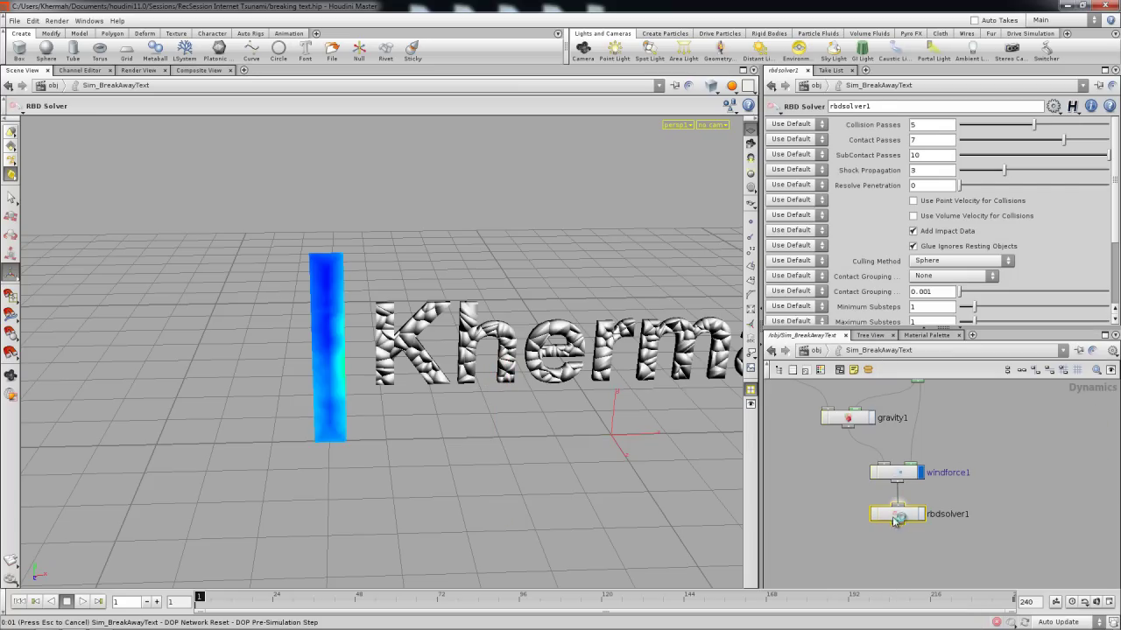
Step: Add a Ground Plane node beside rbdsolver1 in the simulation network
{"action": "mouse_move", "coordinate": [817, 495]}
{"action": "middle_mouse_down"}
{"action": "mouse_move", "coordinate": [849, 487]}
{"action": "mouse_move", "coordinate": [824, 497]}
{"action": "middle_mouse_up"}
{"action": "key", "text": "Tab"}
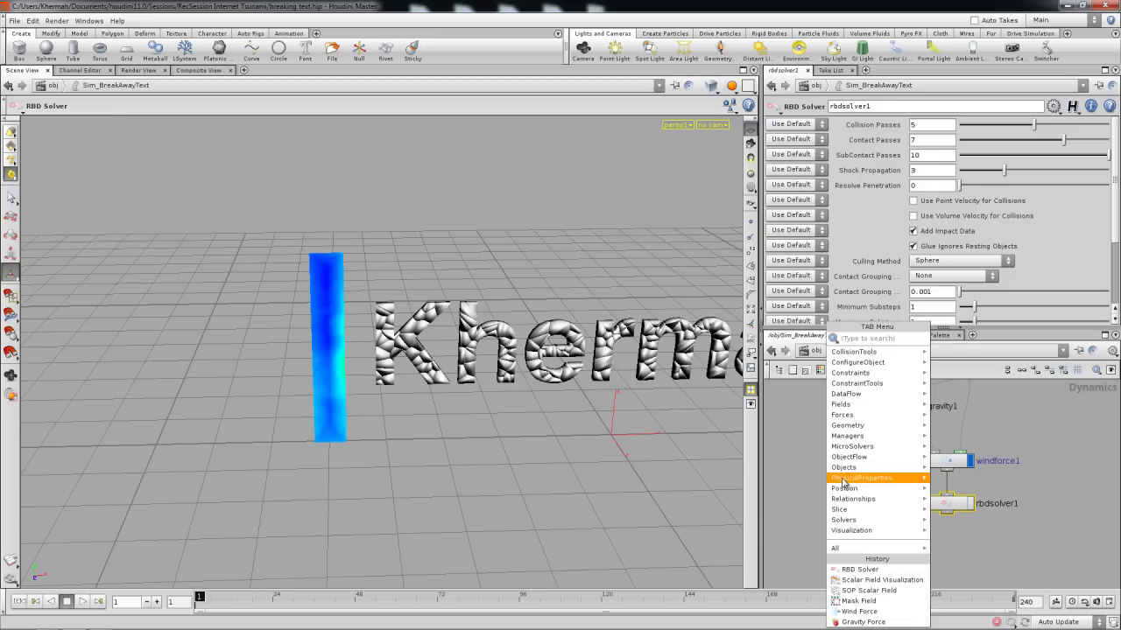
{"action": "type", "text": "gr"}
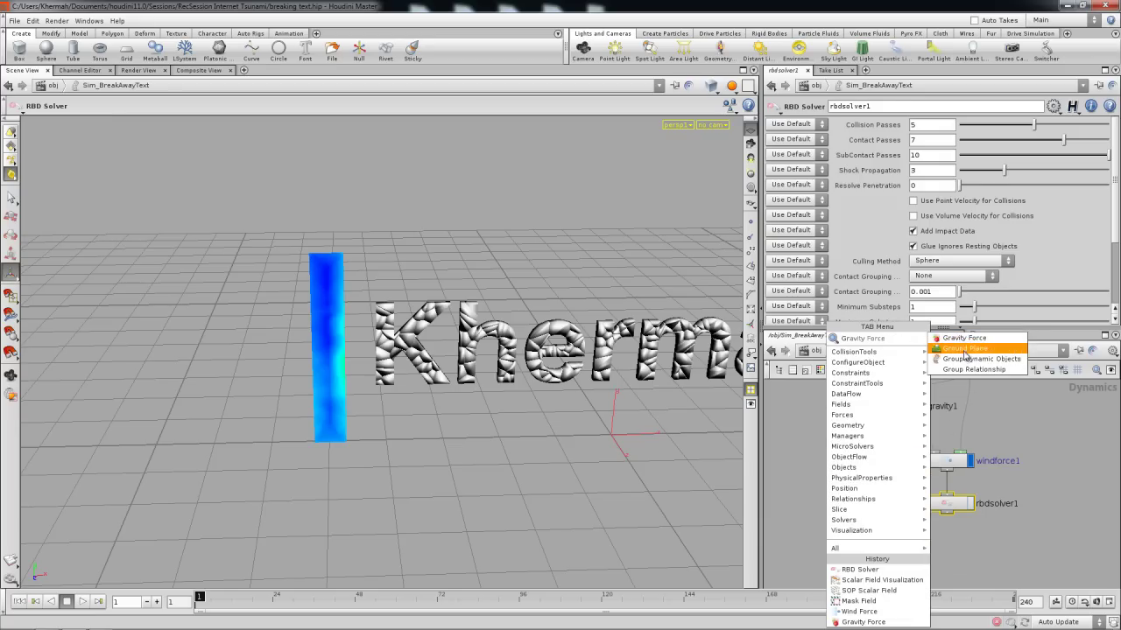
{"action": "key", "text": "Return"}
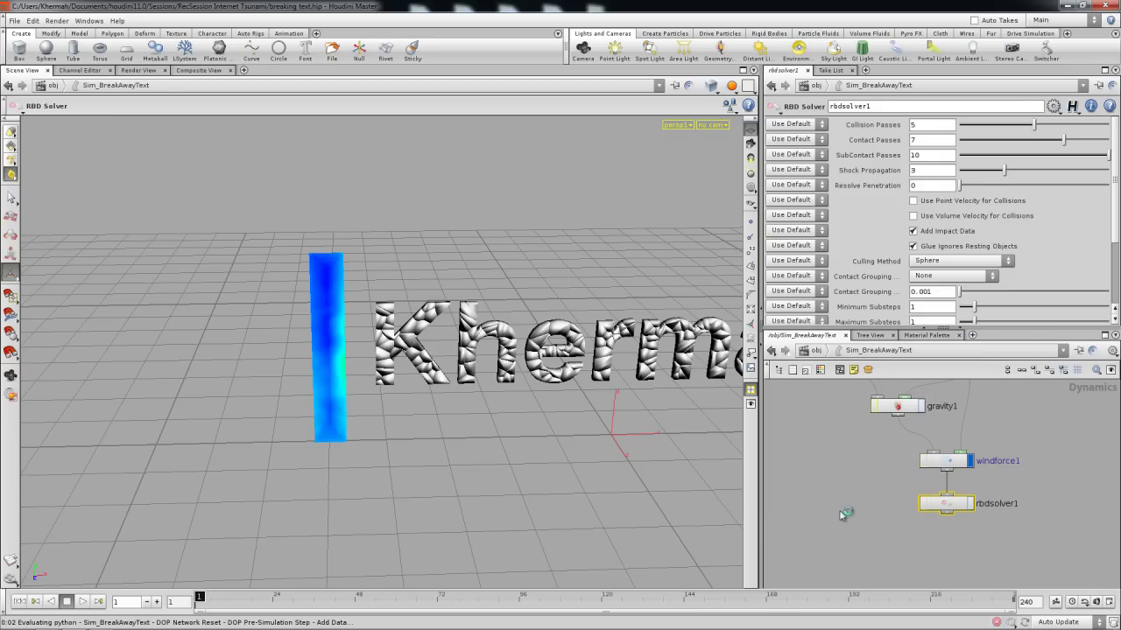
{"action": "left_click", "coordinate": [842, 515]}
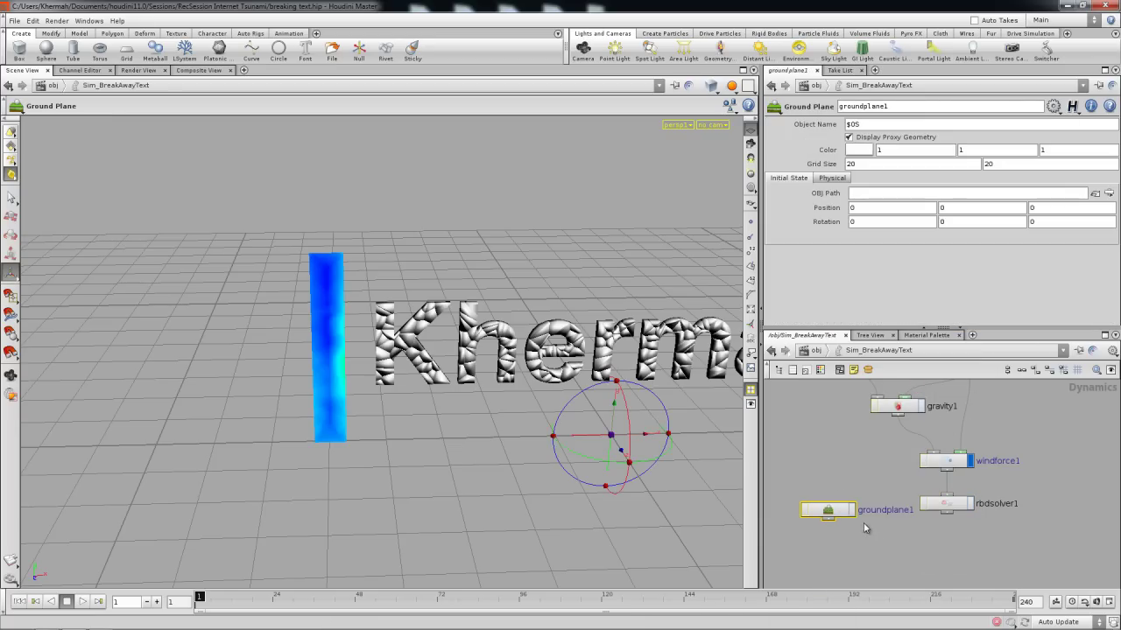
Step: Add a Merge node below groundplane1 and rbdsolver1
{"action": "middle_click_drag", "start_coordinate": [865, 525], "coordinate": [855, 497]}
{"action": "right_click", "coordinate": [859, 514]}
{"action": "key", "text": "Tab"}
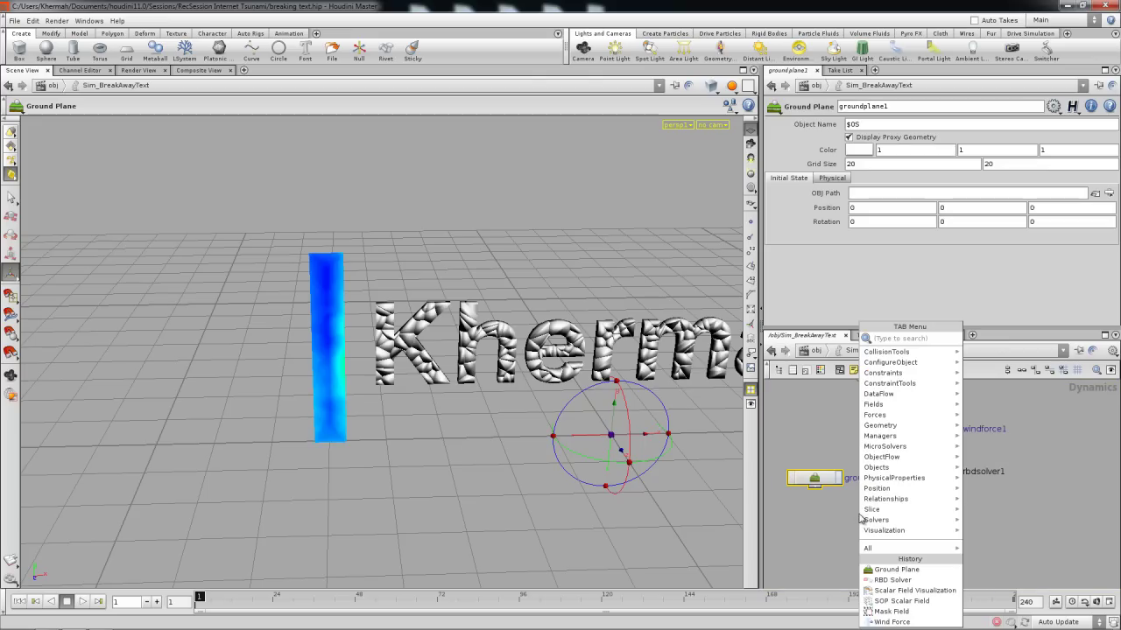
{"action": "type", "text": "Merge"}
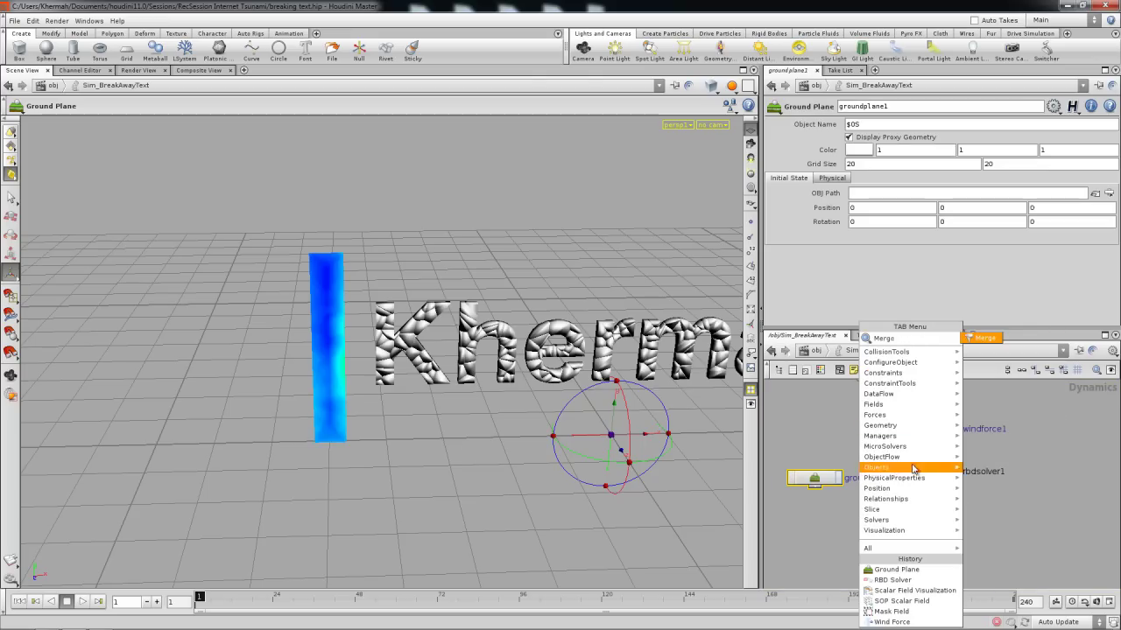
{"action": "left_click", "coordinate": [981, 338]}
{"action": "left_click", "coordinate": [890, 518]}
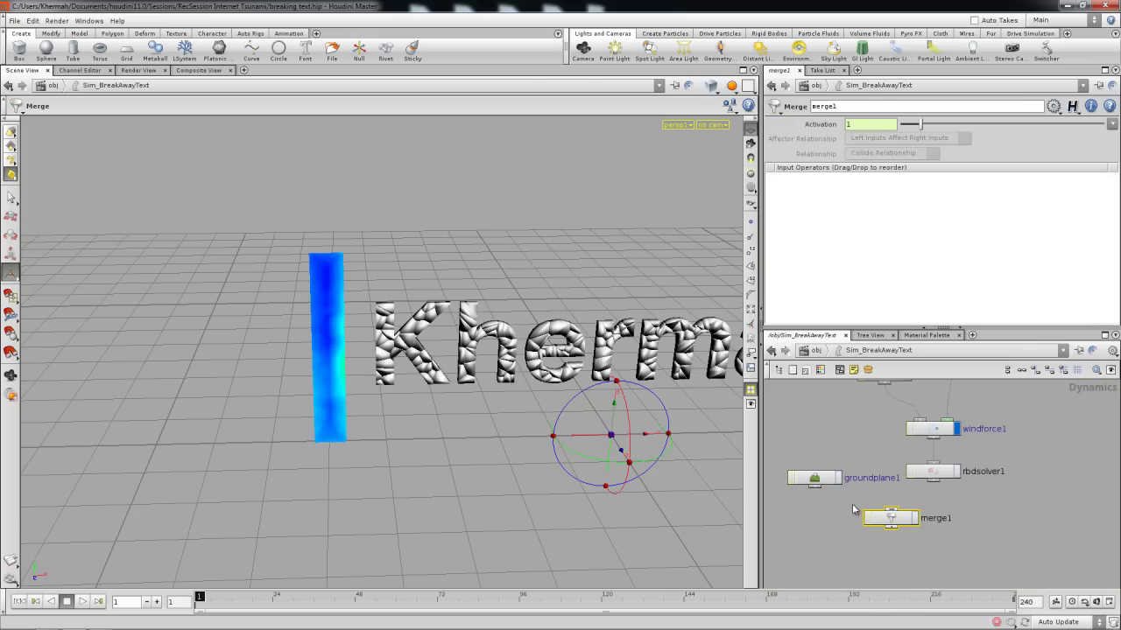
Step: Connect groundplane1 and rbdsolver1 into merge1 in that order, one input each, and set the display flag on merge1
{"action": "left_click_drag", "start_coordinate": [816, 486], "coordinate": [889, 512]}
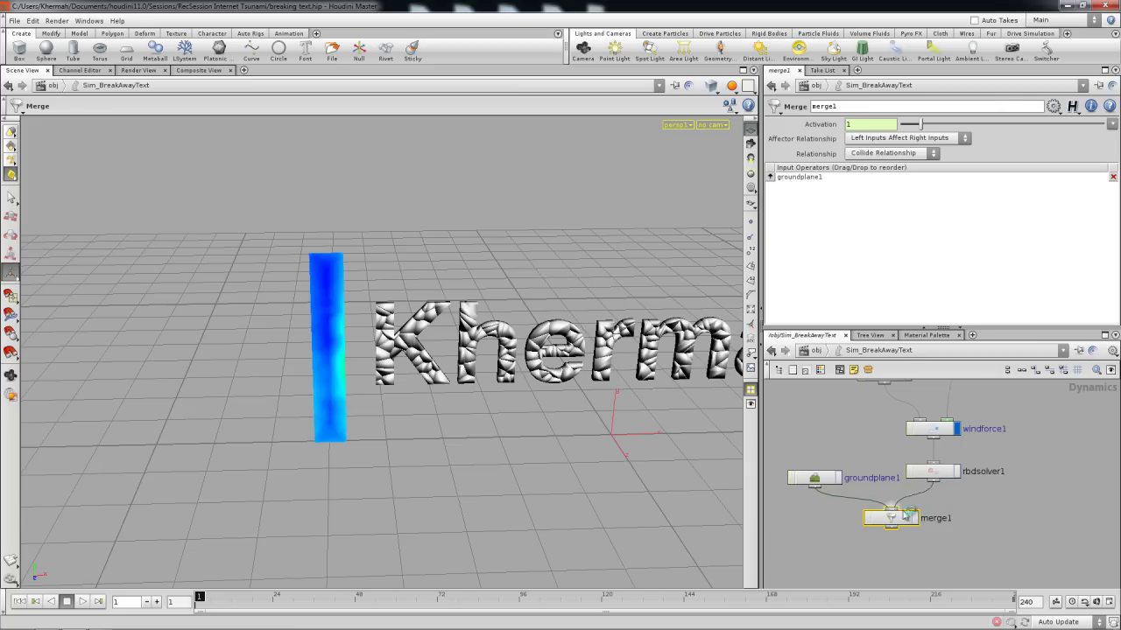
{"action": "left_click_drag", "start_coordinate": [906, 525], "coordinate": [902, 524]}
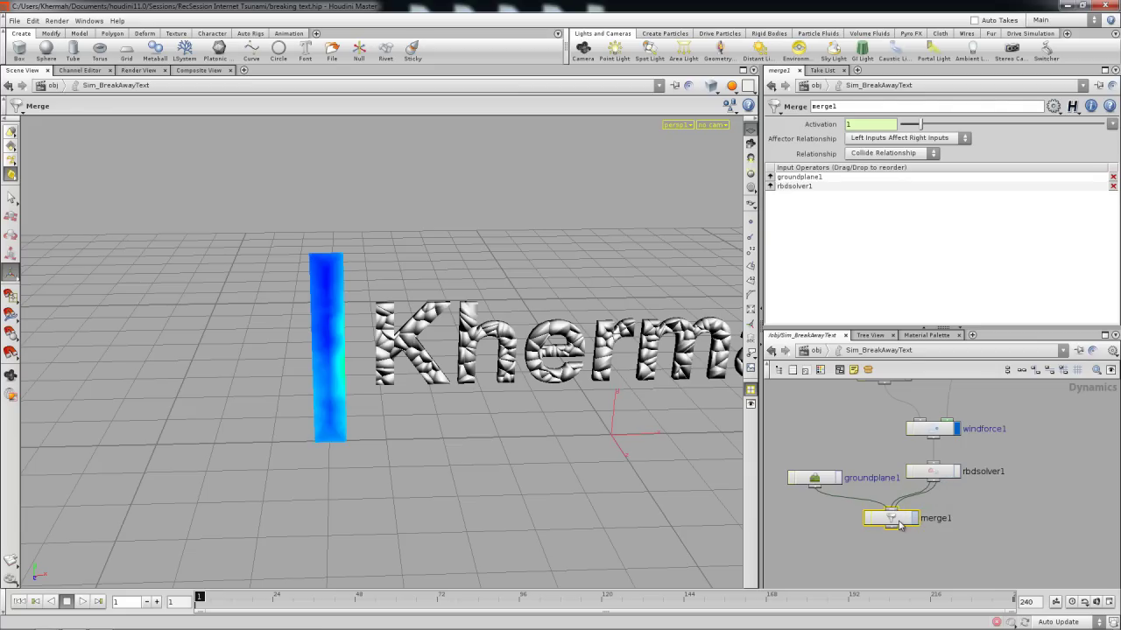
{"action": "left_click", "coordinate": [903, 549]}
{"action": "left_click", "coordinate": [1113, 195]}
{"action": "left_click_drag", "start_coordinate": [902, 523], "coordinate": [908, 540]}
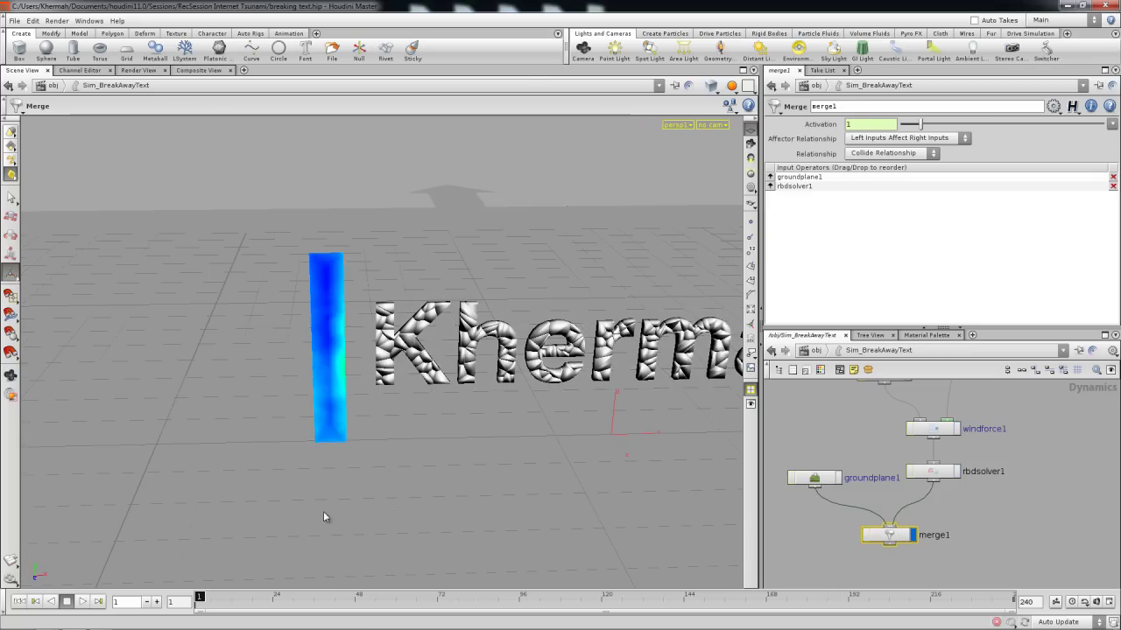
Step: Examine the fractured text and the scalar field slab above the ground plane from several angles
{"action": "right_click_drag", "start_coordinate": [427, 504], "coordinate": [435, 500]}
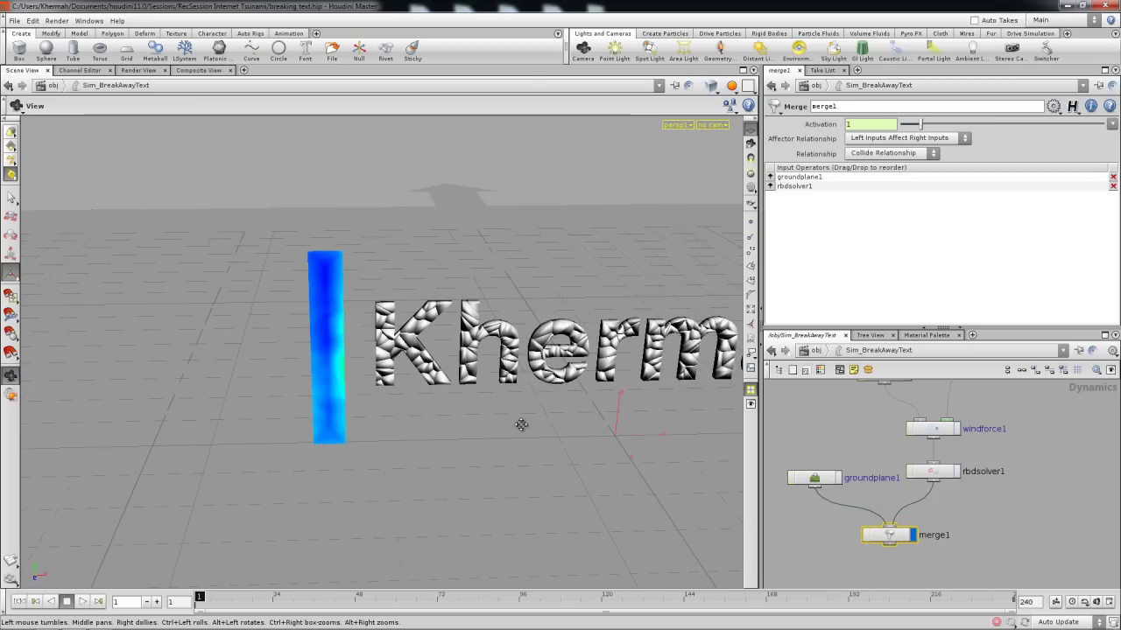
{"action": "middle_click_drag", "start_coordinate": [520, 425], "coordinate": [419, 451]}
{"action": "left_click_drag", "start_coordinate": [419, 450], "coordinate": [436, 423]}
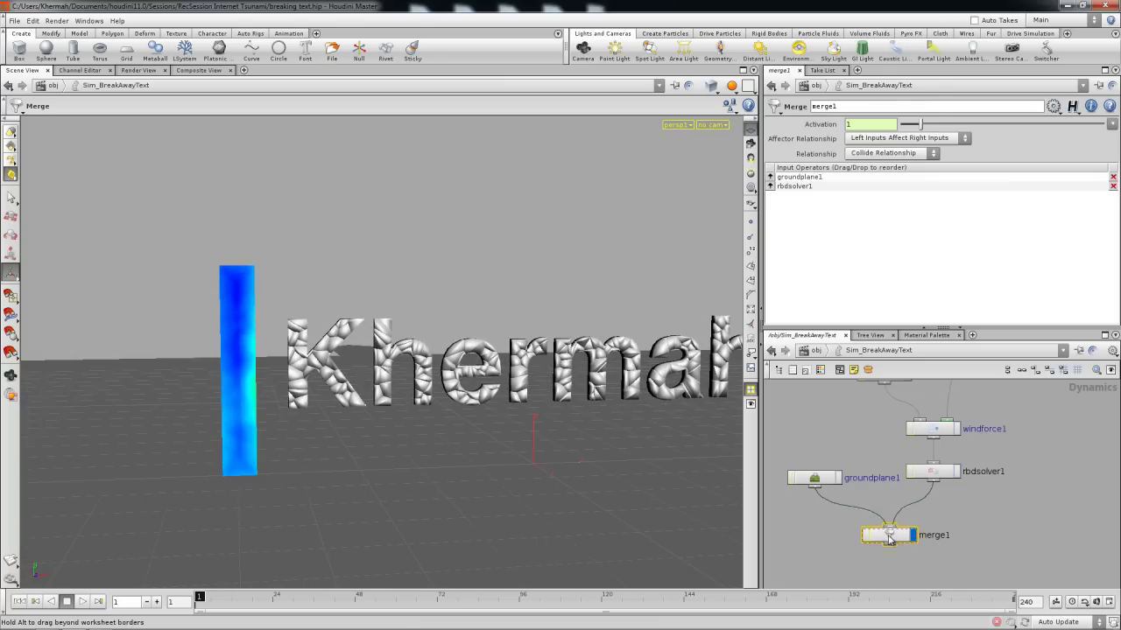
{"action": "left_click_drag", "start_coordinate": [890, 537], "coordinate": [885, 540]}
{"action": "scroll", "coordinate": [593, 408], "scroll_direction": "down", "scroll_amount": 2}
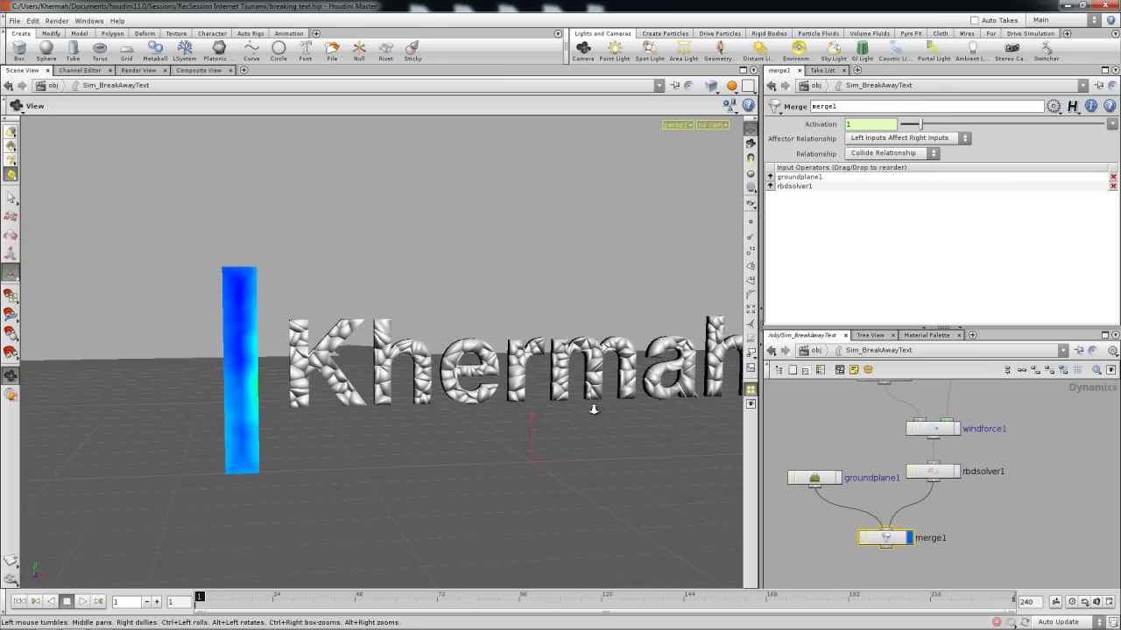
{"action": "scroll", "coordinate": [592, 408], "scroll_direction": "down", "scroll_amount": 2}
{"action": "middle_click_drag", "start_coordinate": [592, 408], "coordinate": [564, 408]}
{"action": "key", "text": "Return"}
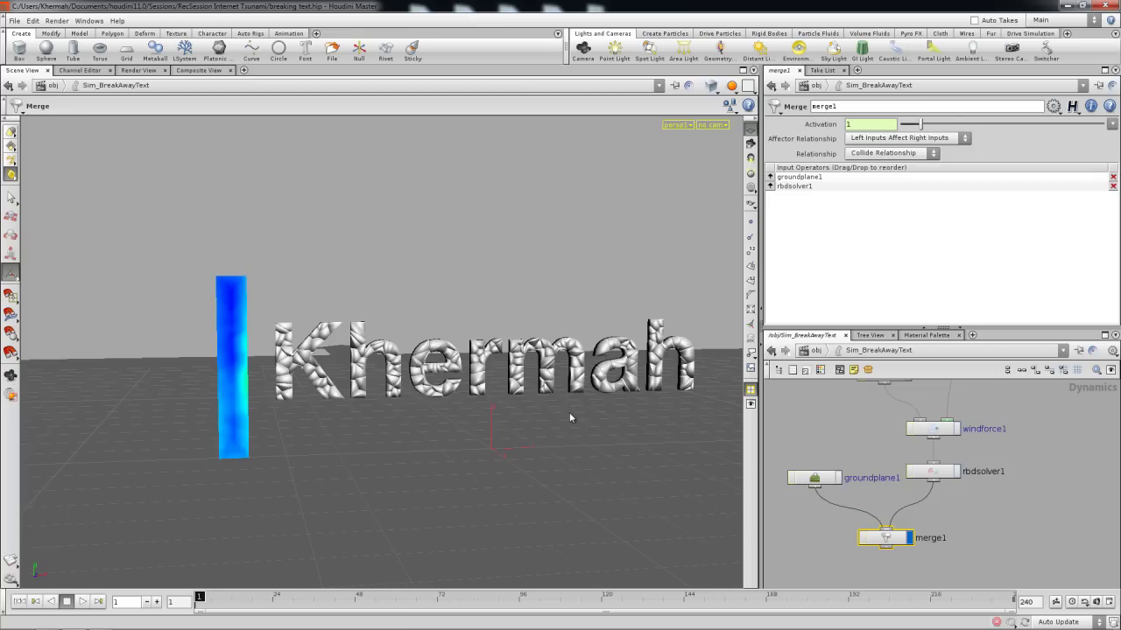
Step: In the Break geometry network, add a Dop Import node below Scalar_Field
{"action": "left_click", "coordinate": [867, 350]}
{"action": "left_click", "coordinate": [903, 371]}
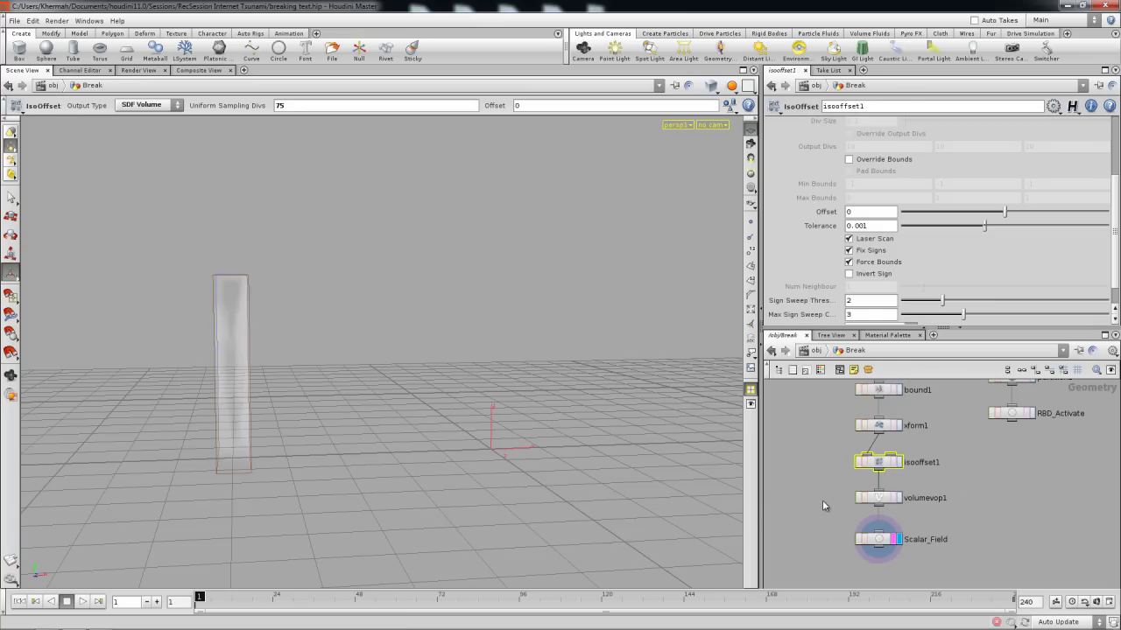
{"action": "left_click", "coordinate": [822, 500]}
{"action": "middle_click_drag", "start_coordinate": [823, 510], "coordinate": [832, 478]}
{"action": "right_click_drag", "start_coordinate": [832, 478], "coordinate": [814, 478]}
{"action": "middle_click_drag", "start_coordinate": [826, 509], "coordinate": [837, 479]}
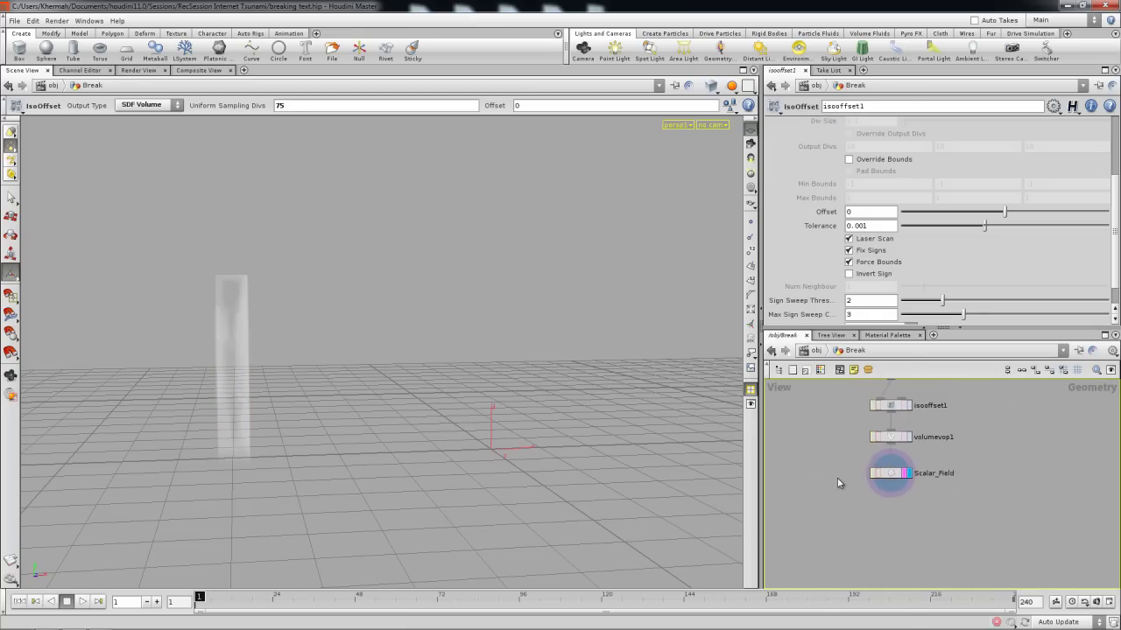
{"action": "key", "text": "Tab"}
{"action": "mouse_move", "coordinate": [869, 524]}
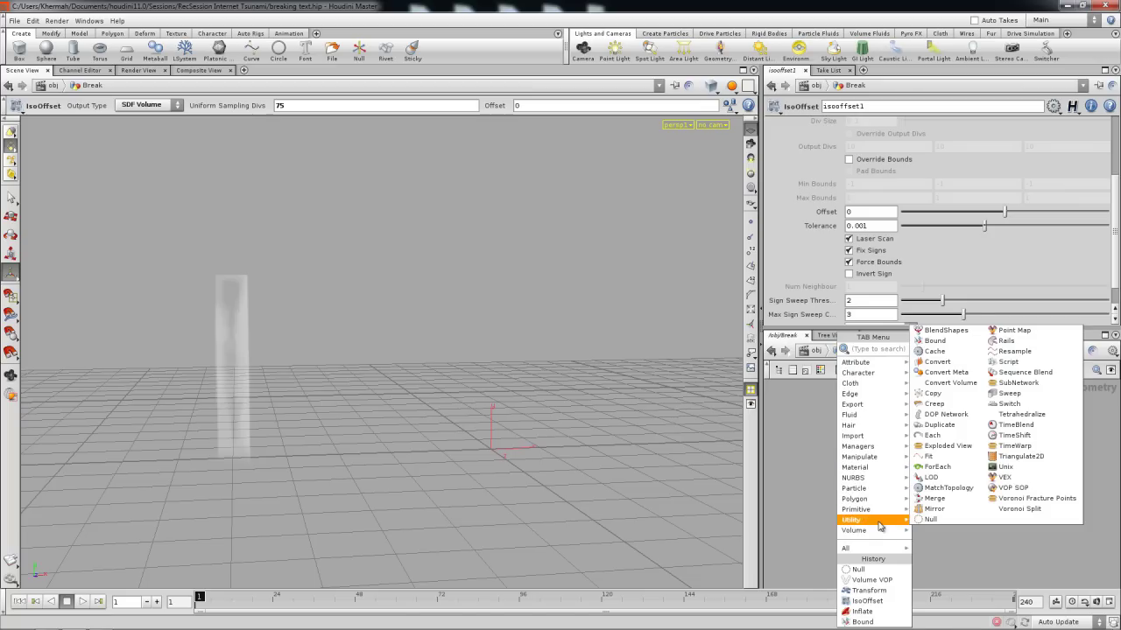
{"action": "mouse_move", "coordinate": [860, 436]}
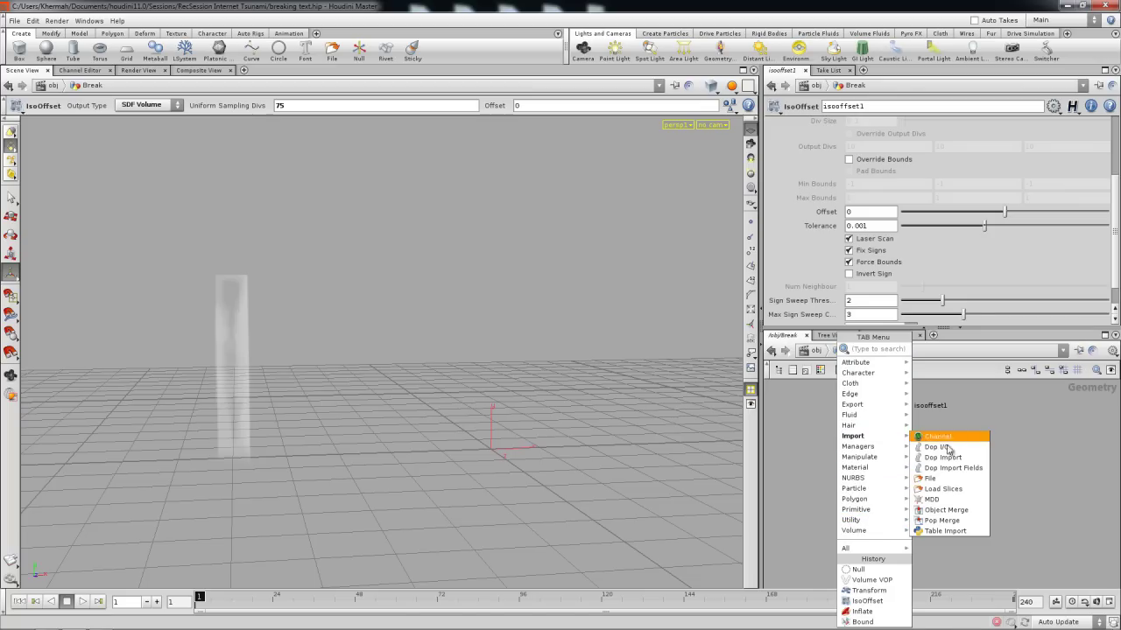
{"action": "left_click", "coordinate": [954, 457]}
{"action": "left_click", "coordinate": [833, 503]}
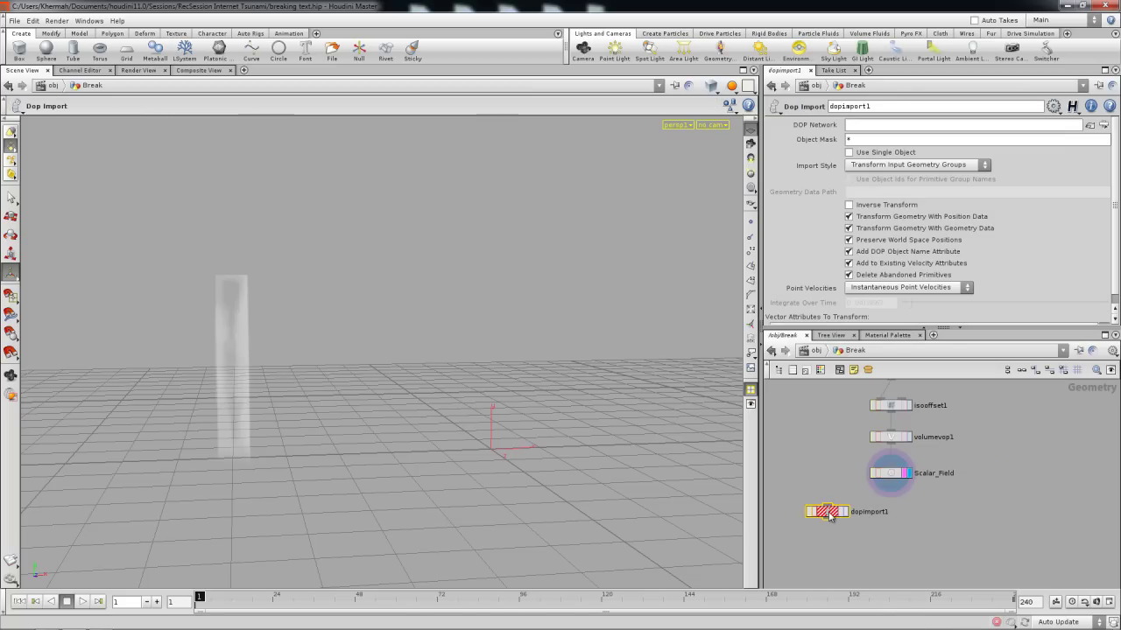
Step: Set dopimport1's DOP Network to /obj/Sim_BreakAwayText
{"action": "left_click", "coordinate": [1103, 125]}
{"action": "left_click_drag", "start_coordinate": [912, 156], "coordinate": [851, 176]}
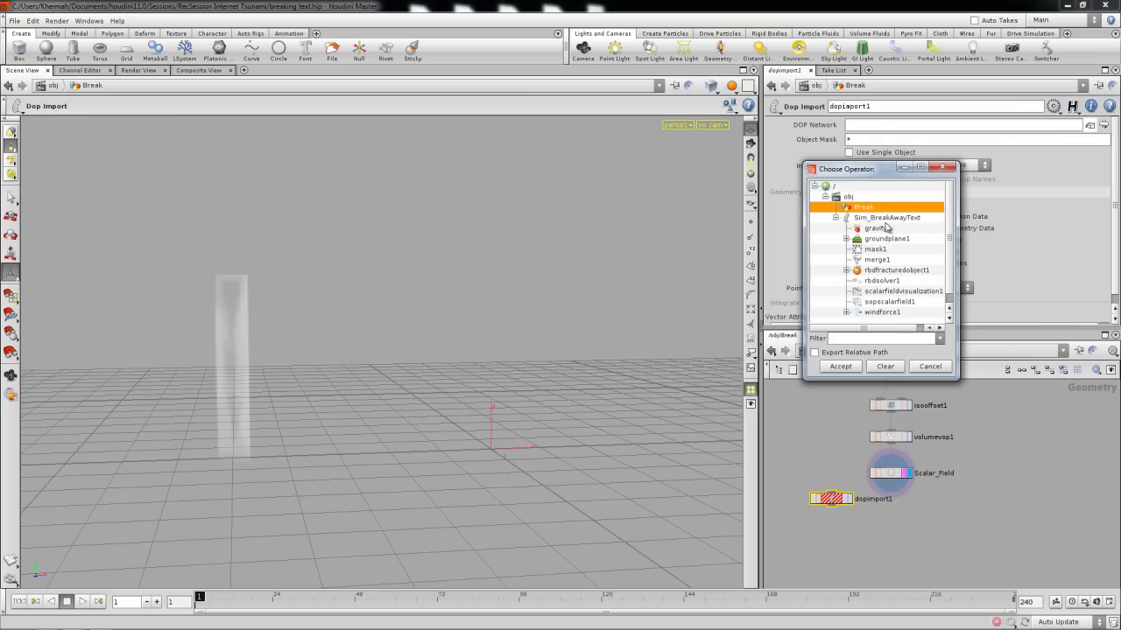
{"action": "left_click", "coordinate": [867, 218]}
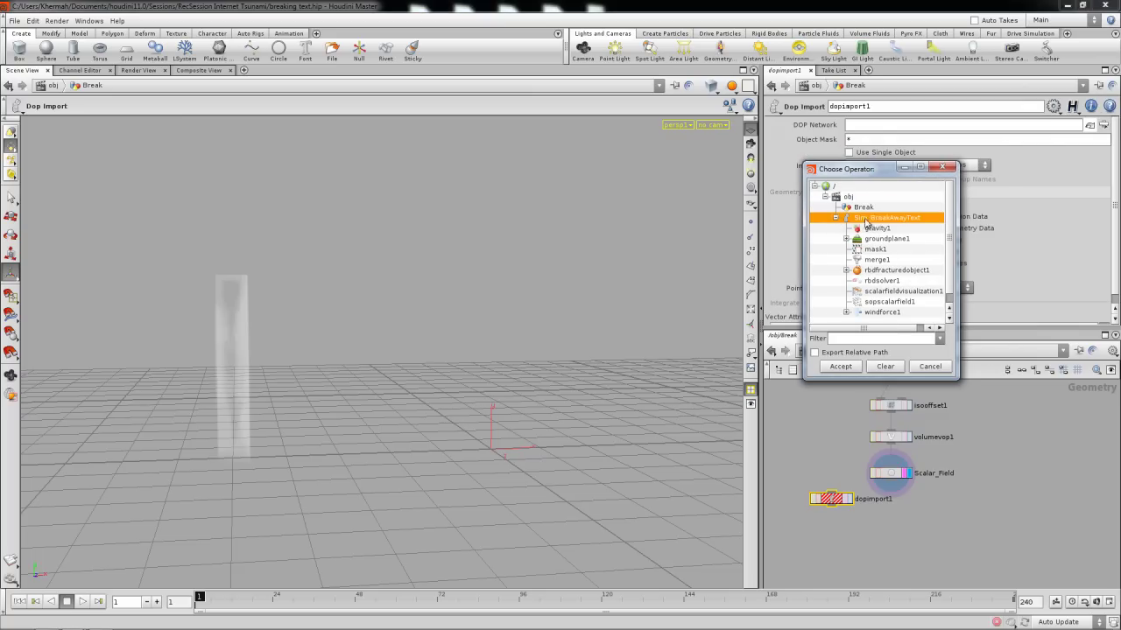
{"action": "left_click", "coordinate": [840, 366]}
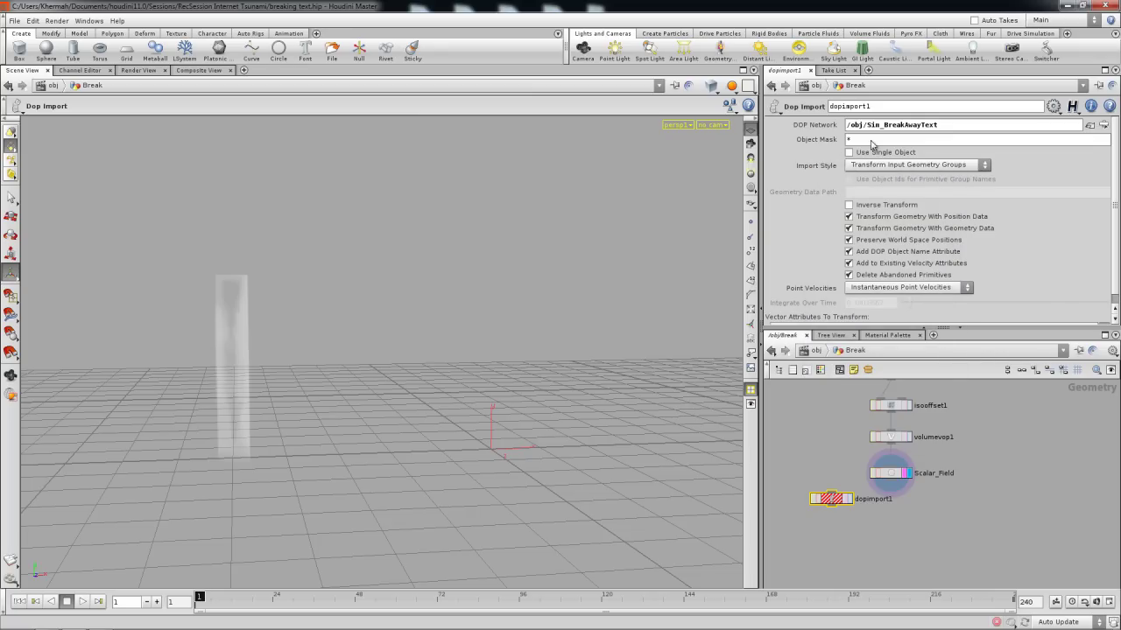
Step: Set dopimport1's Import Style to Fetch Geometry from DOP Network and display the node's result
{"action": "left_click", "coordinate": [887, 166]}
{"action": "left_click", "coordinate": [886, 188]}
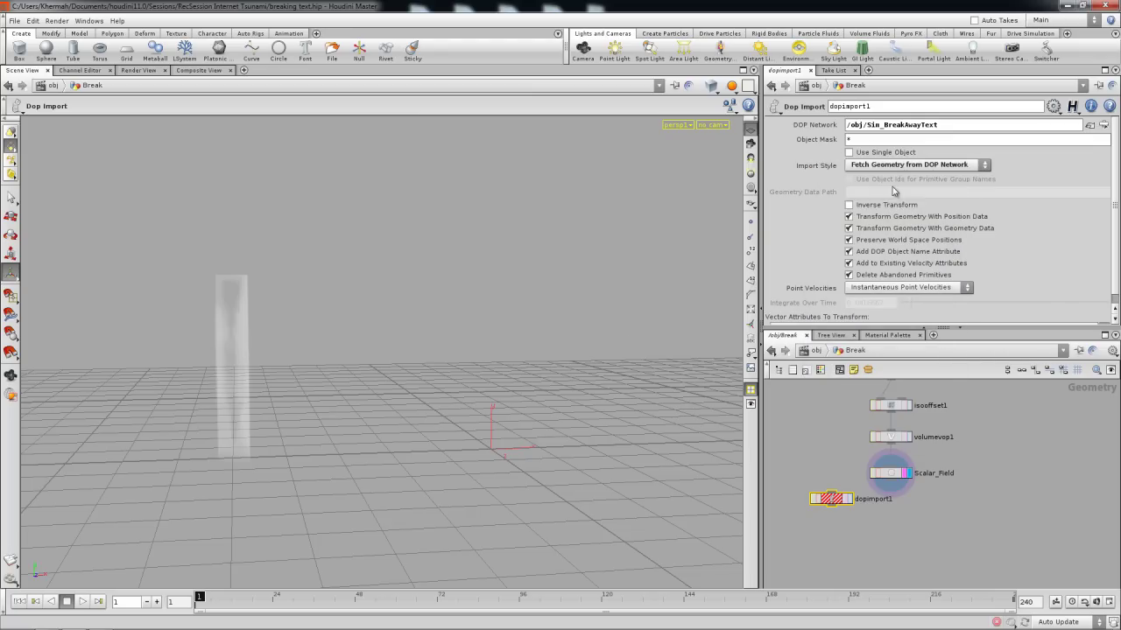
{"action": "key", "text": "Escape"}
{"action": "left_click_drag", "start_coordinate": [519, 429], "coordinate": [495, 390]}
{"action": "key", "text": "Return"}
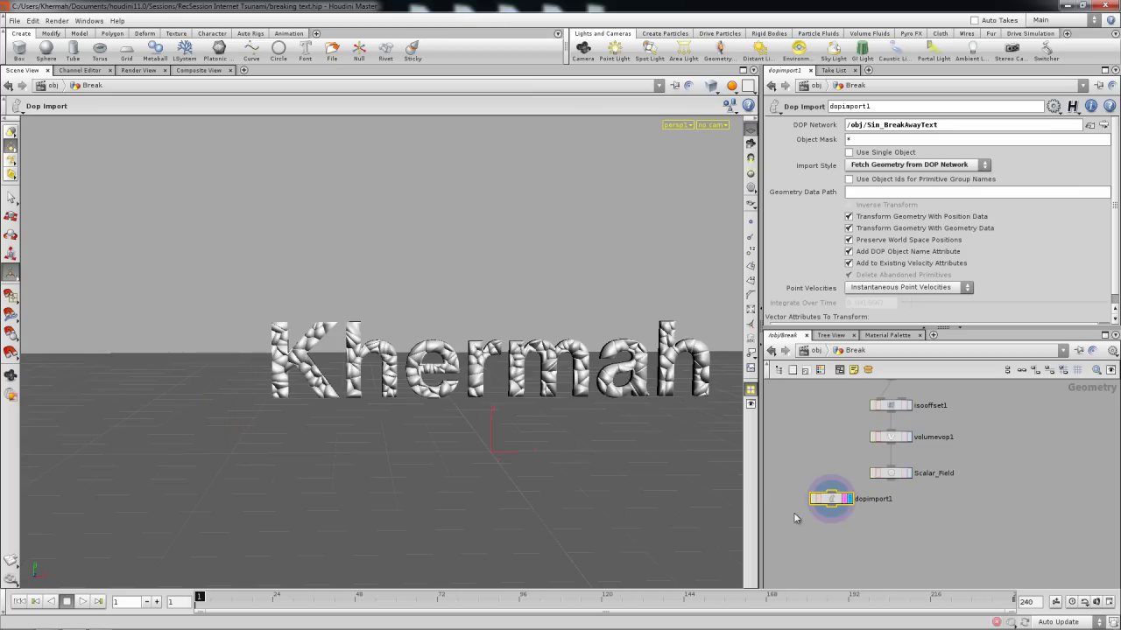
Step: Add a Cache node below dopimport1, connected to its output, and set the display flag on it
{"action": "scroll", "coordinate": [799, 512], "scroll_direction": "up", "scroll_amount": 4}
{"action": "key", "text": "Tab"}
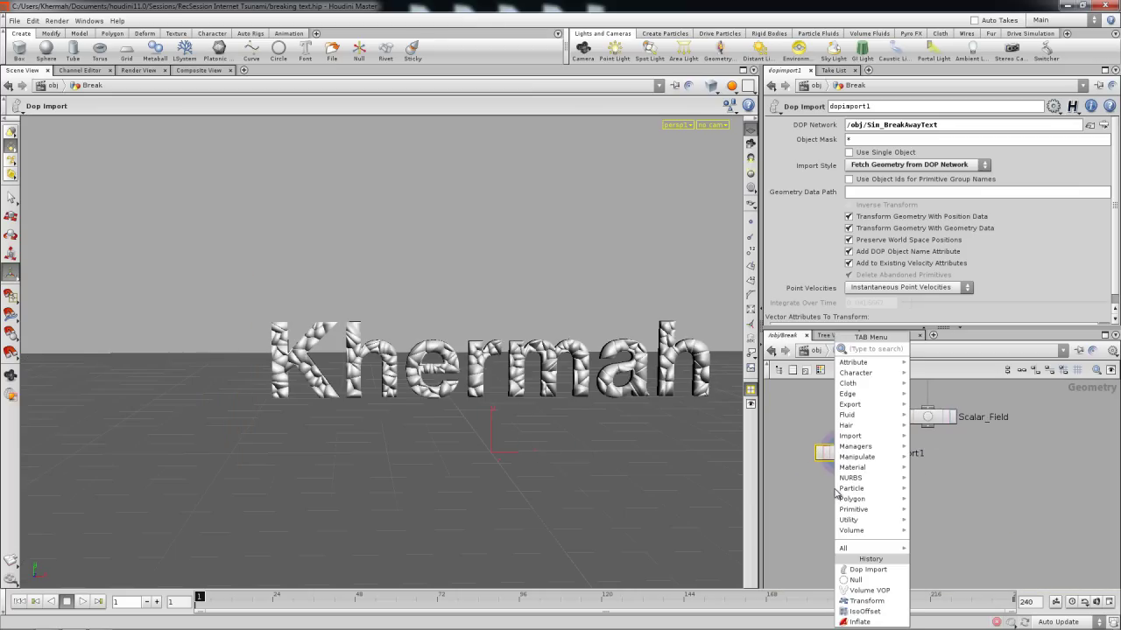
{"action": "type", "text": "ca"}
{"action": "left_click", "coordinate": [941, 349]}
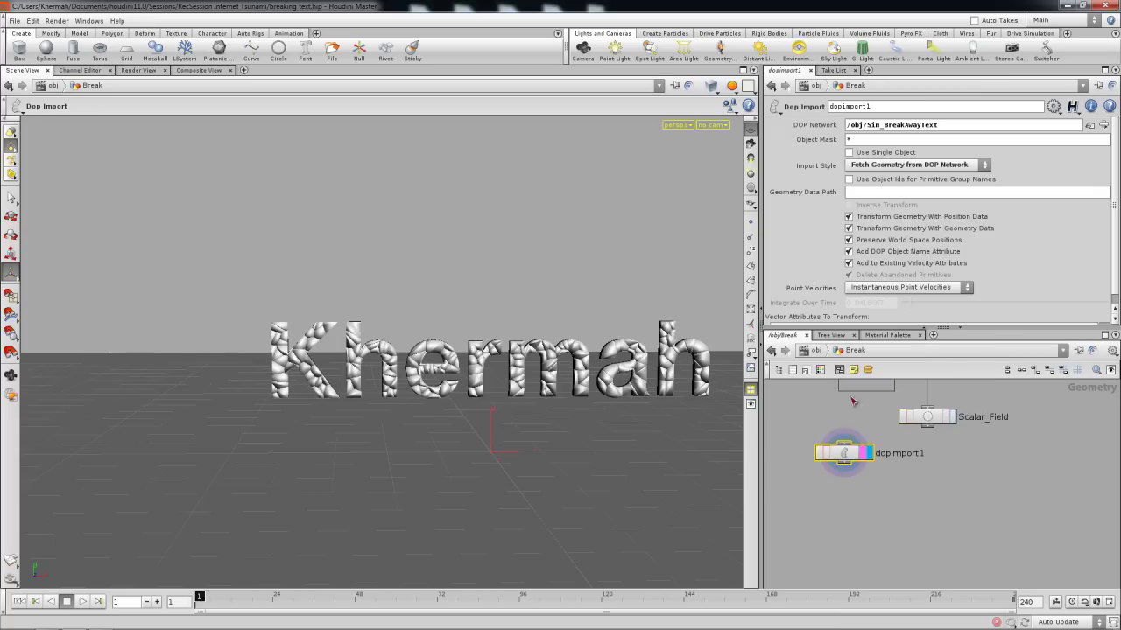
{"action": "left_click", "coordinate": [850, 480]}
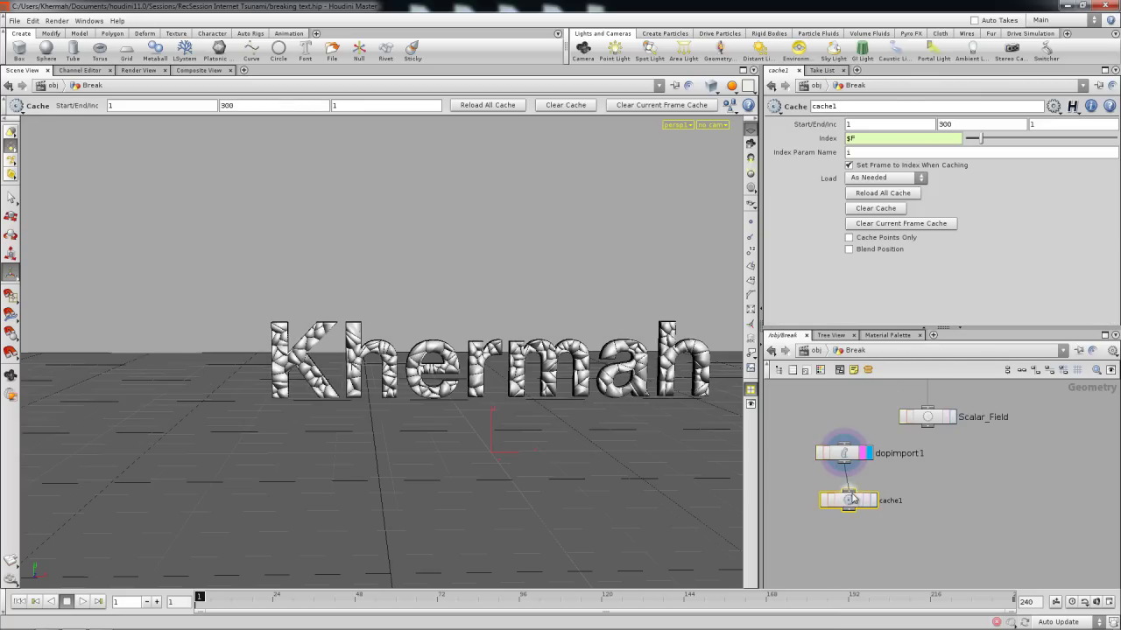
{"action": "left_click", "coordinate": [867, 503]}
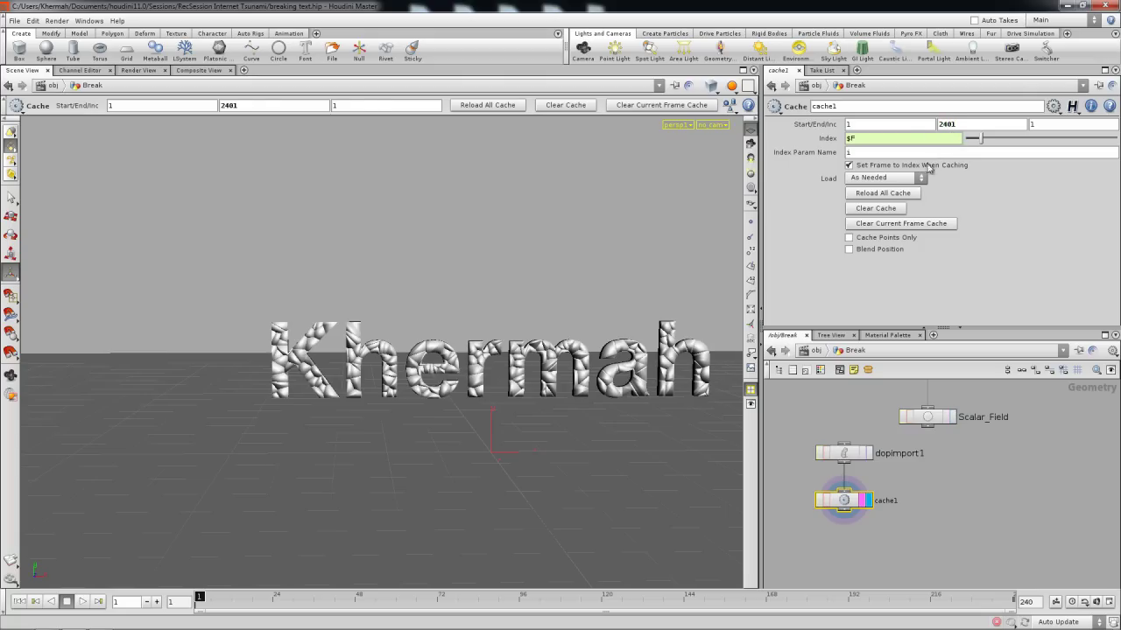
Step: Examine how the text breaks apart during cached playback from several angles, stopping at frame 198
{"action": "key", "text": "Escape"}
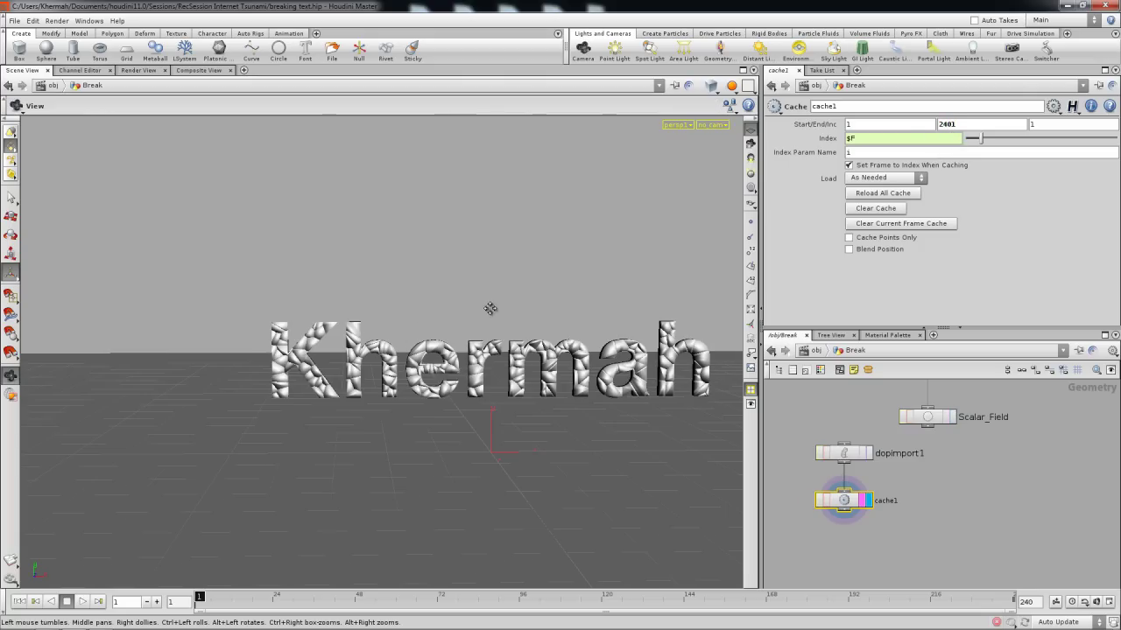
{"action": "middle_click_drag", "start_coordinate": [490, 307], "coordinate": [426, 333]}
{"action": "right_click_drag", "start_coordinate": [426, 333], "coordinate": [437, 328]}
{"action": "left_click_drag", "start_coordinate": [438, 328], "coordinate": [456, 355]}
{"action": "key", "text": "Return"}
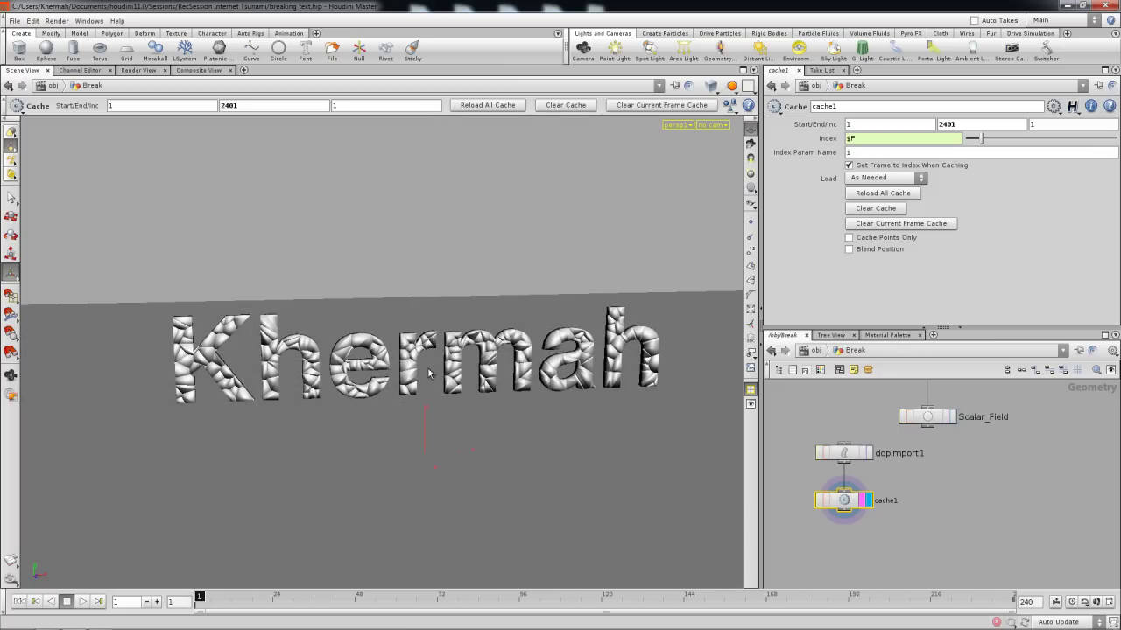
{"action": "right_click_drag", "start_coordinate": [436, 366], "coordinate": [447, 367], "text": "alt"}
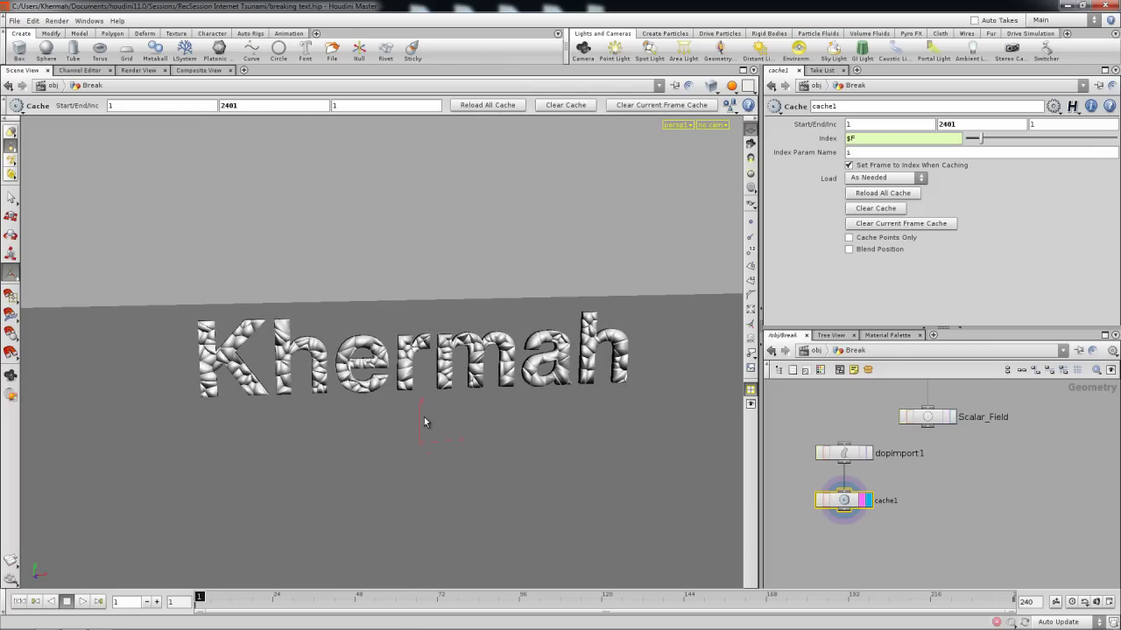
{"action": "key", "text": "Escape"}
{"action": "left_click_drag", "start_coordinate": [435, 413], "coordinate": [512, 427]}
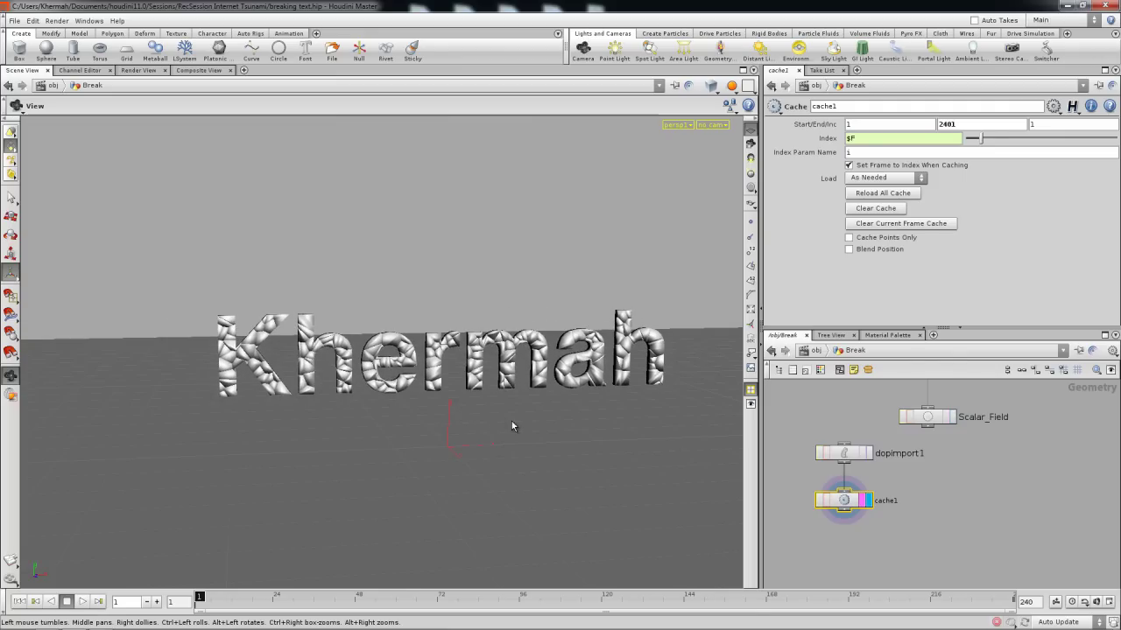
{"action": "key", "text": "Return"}
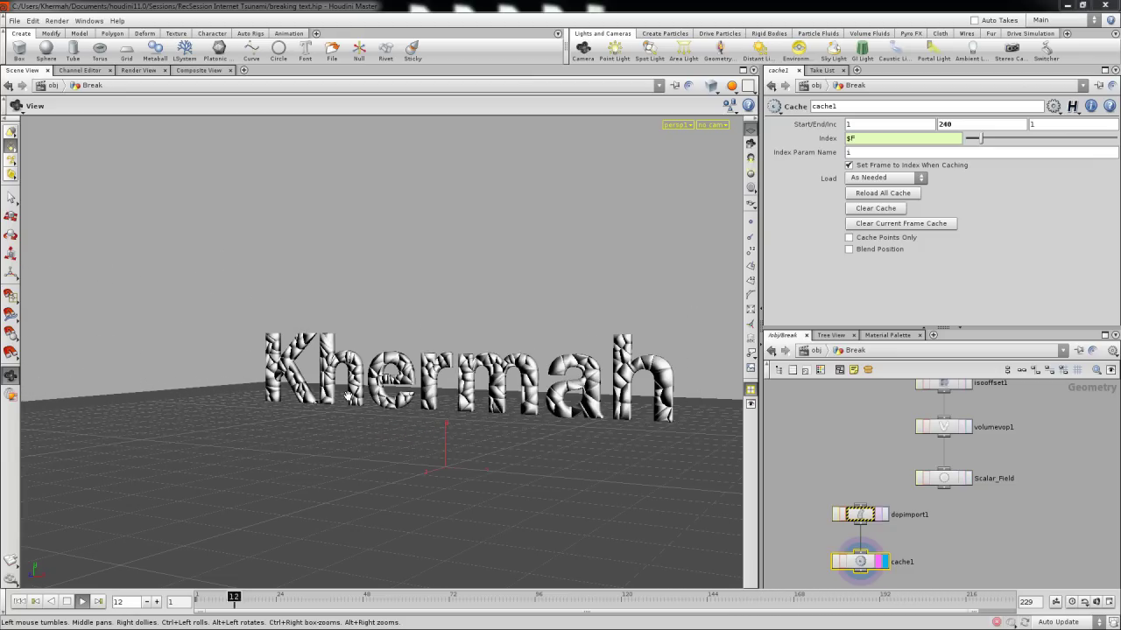
{"action": "left_click_drag", "start_coordinate": [360, 417], "coordinate": [494, 448]}
{"action": "left_click", "coordinate": [67, 601]}
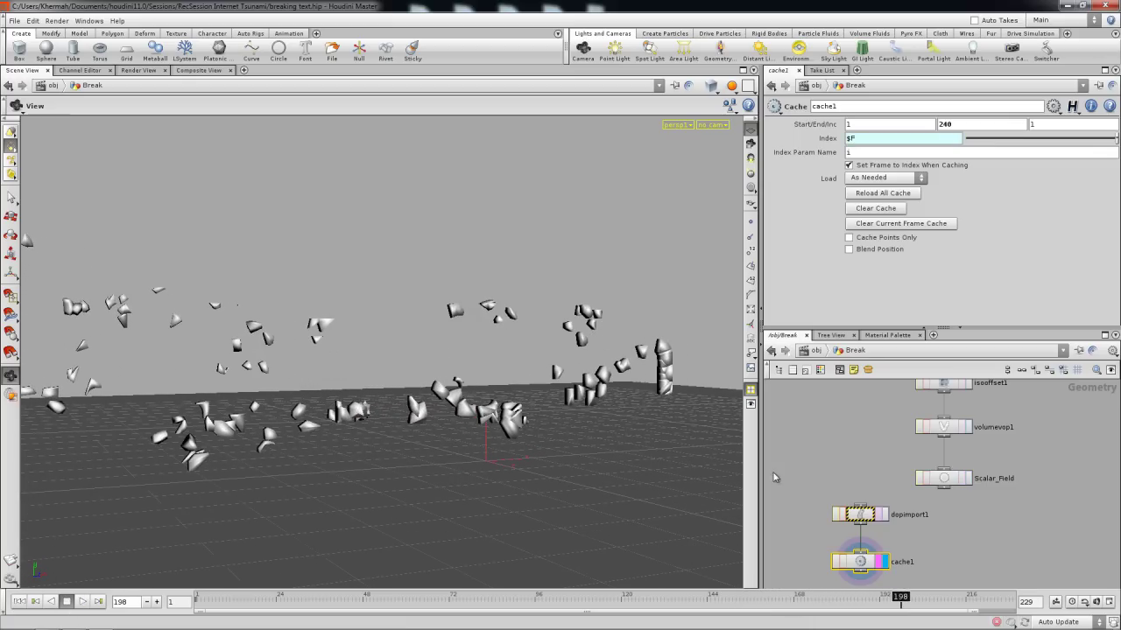
Step: Inspect the scalar field around the broken pieces in the Sim_BreakAwayText network and go to frame 80
{"action": "left_click", "coordinate": [867, 353]}
{"action": "left_click", "coordinate": [873, 355]}
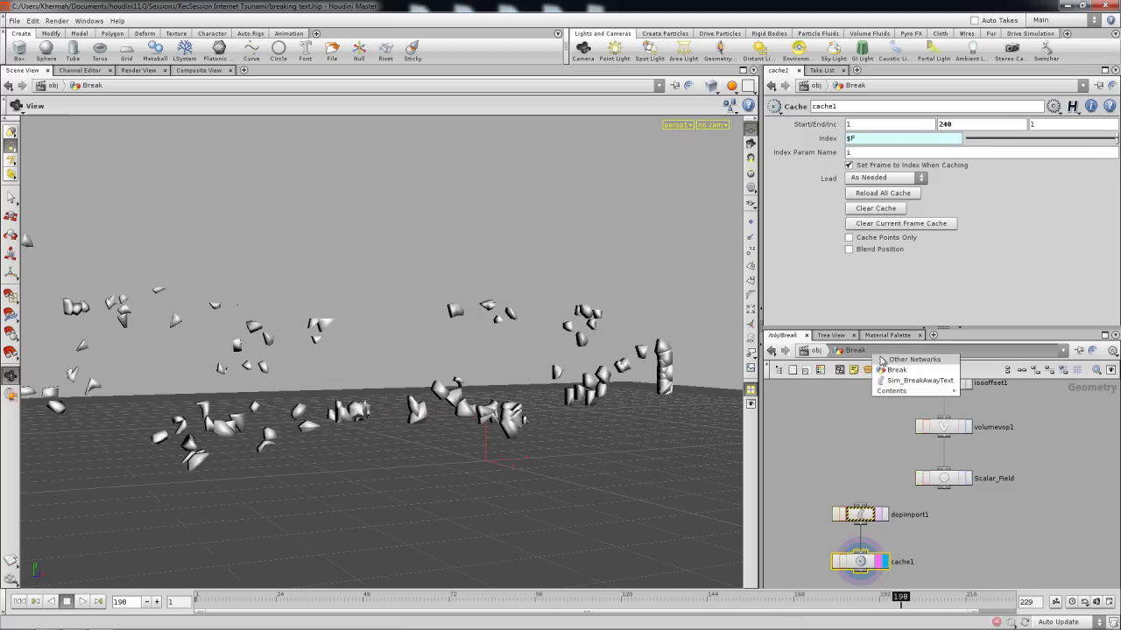
{"action": "left_click", "coordinate": [908, 382]}
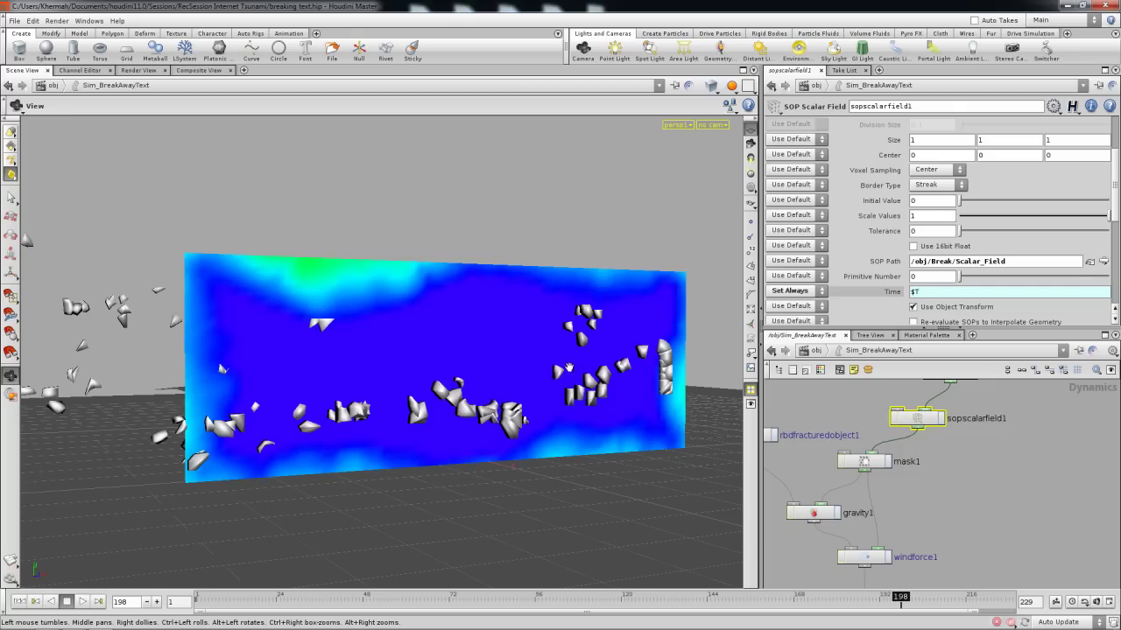
{"action": "left_click_drag", "start_coordinate": [545, 377], "coordinate": [524, 379]}
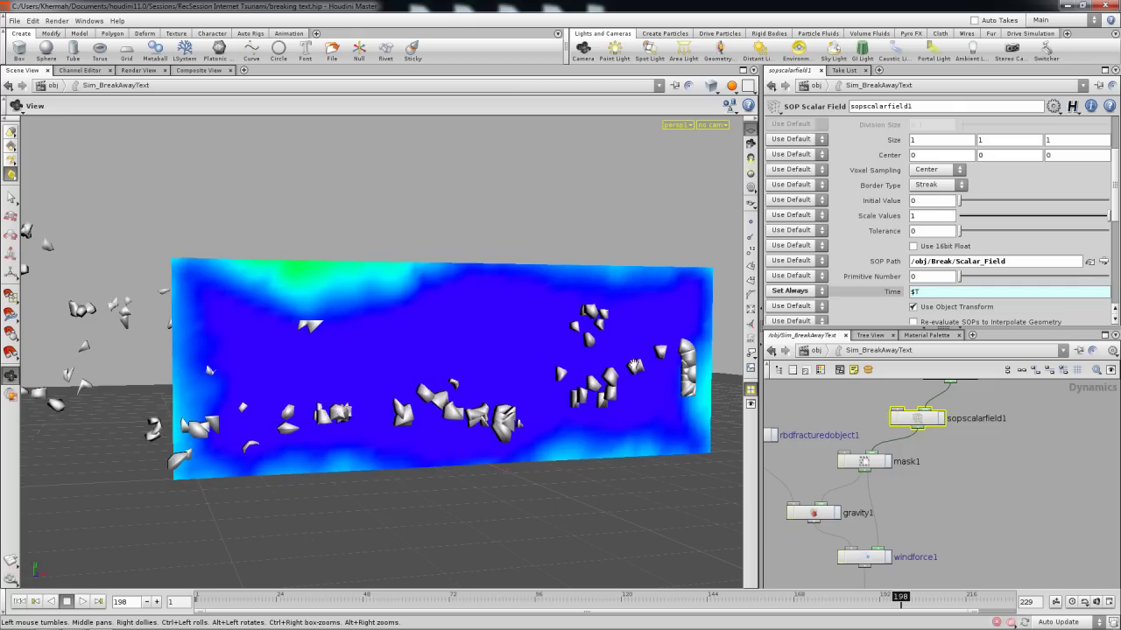
{"action": "left_click", "coordinate": [479, 599]}
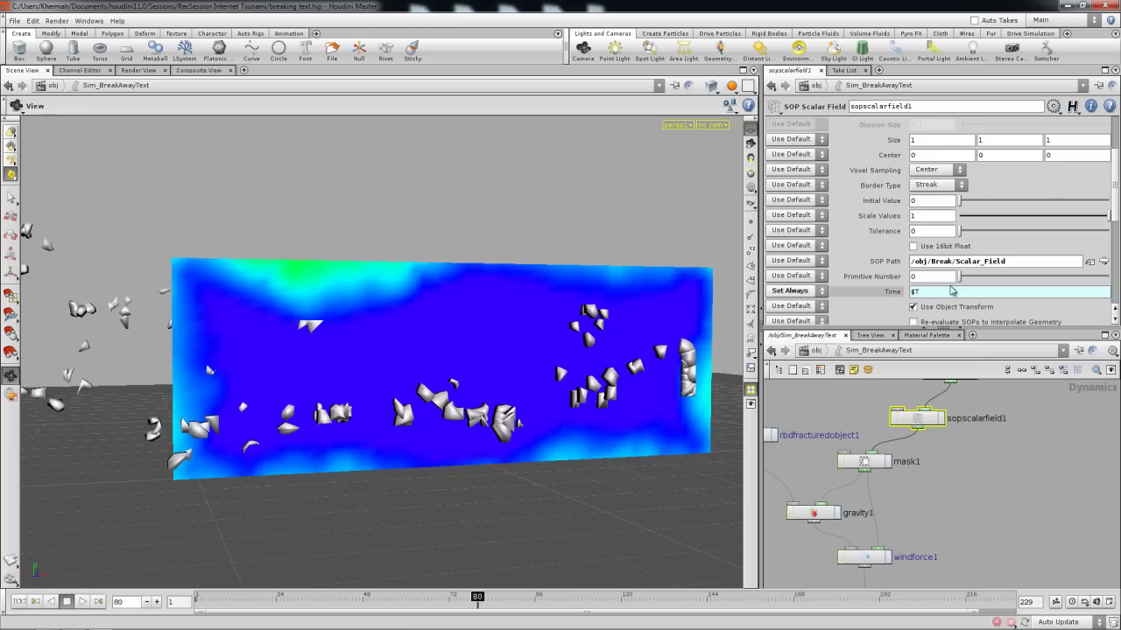
Step: Review sopscalarfield1's parameters, from the SOP dimensions and divisions to the SOP path and time settings
{"action": "scroll", "coordinate": [823, 292], "scroll_direction": "up", "scroll_amount": 2}
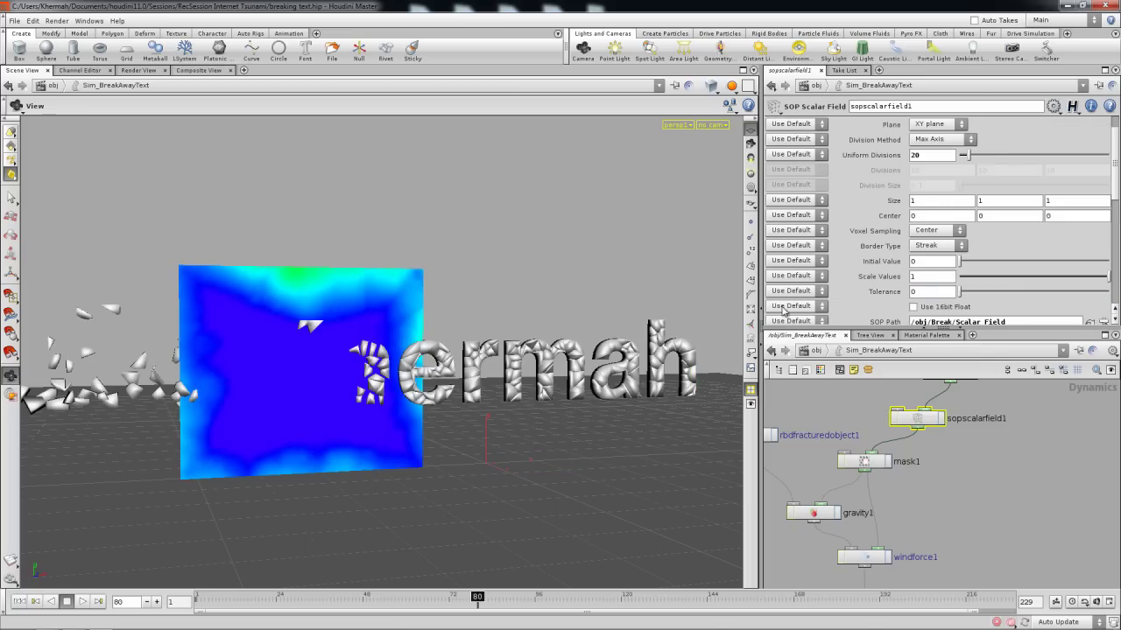
{"action": "scroll", "coordinate": [911, 241], "scroll_direction": "up", "scroll_amount": 1}
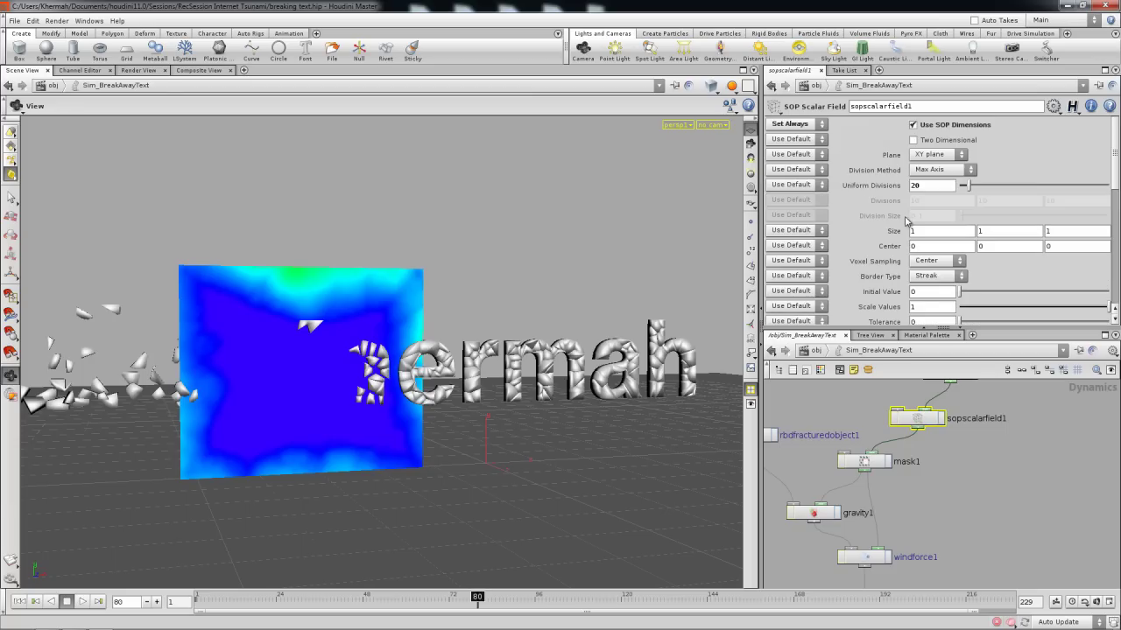
{"action": "scroll", "coordinate": [908, 221], "scroll_direction": "down", "scroll_amount": 7}
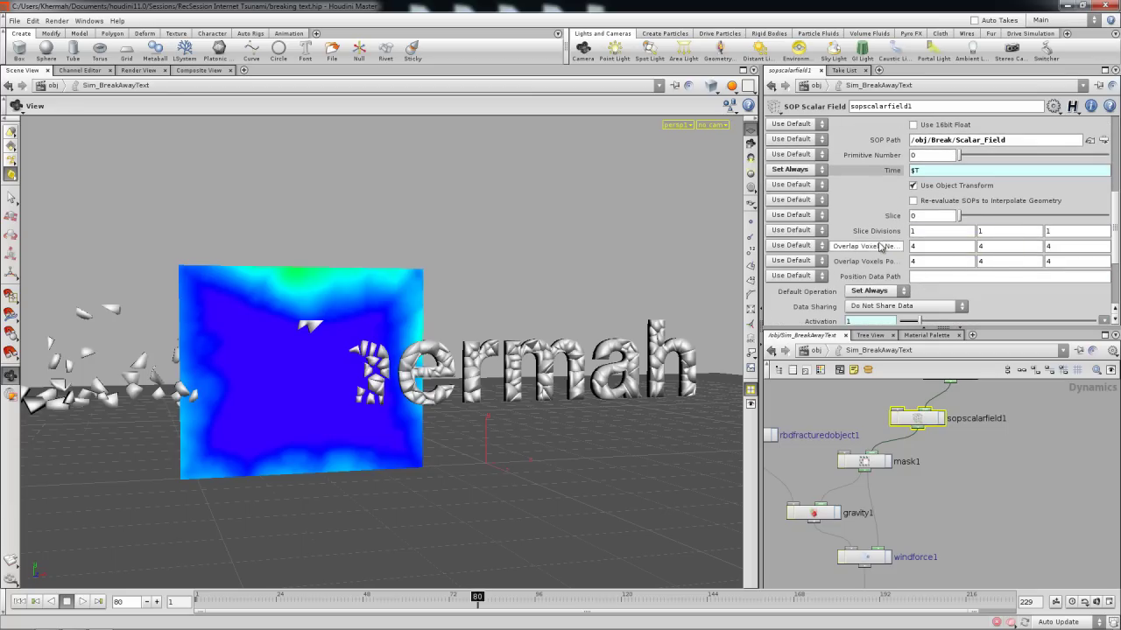
{"action": "left_click", "coordinate": [846, 397]}
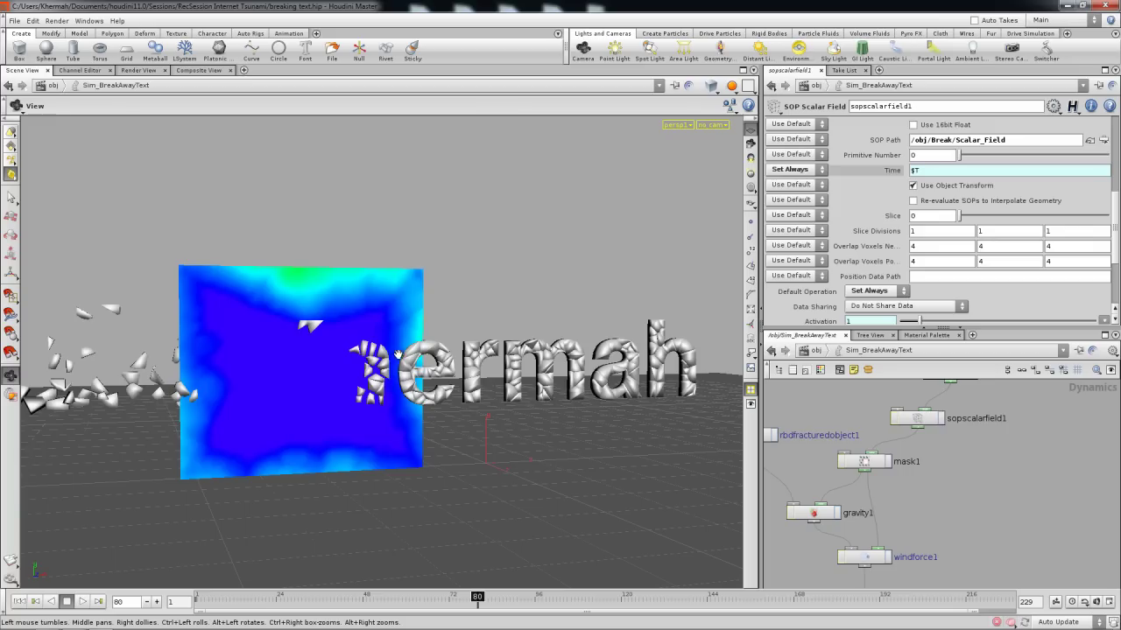